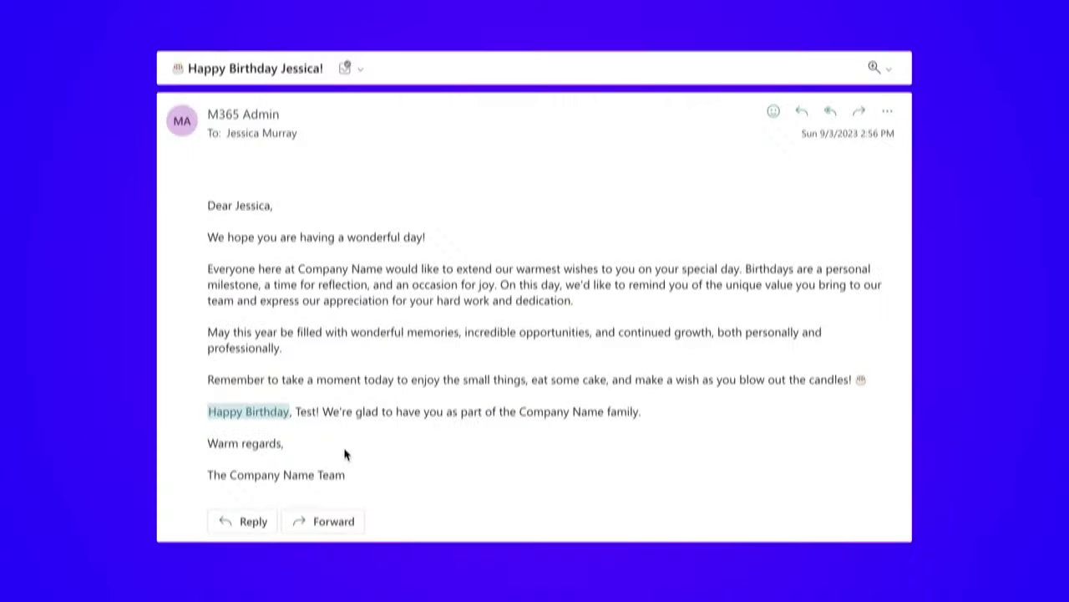
{"action": "mouse_move", "coordinate": [246, 415]}
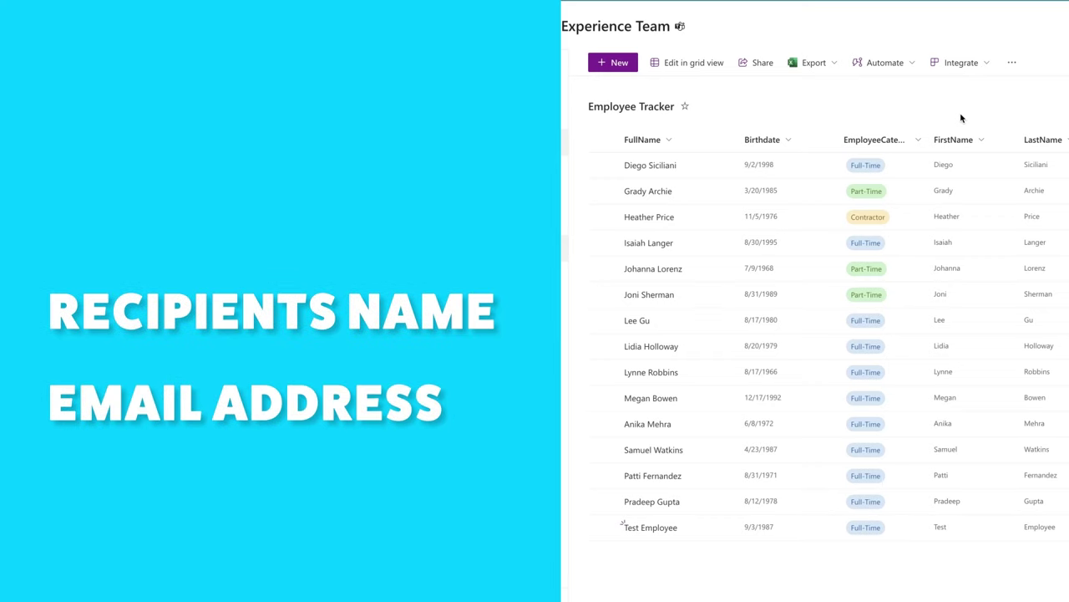
{"action": "scroll", "coordinate": [1005, 167], "scroll_direction": "right", "scroll_amount": 5}
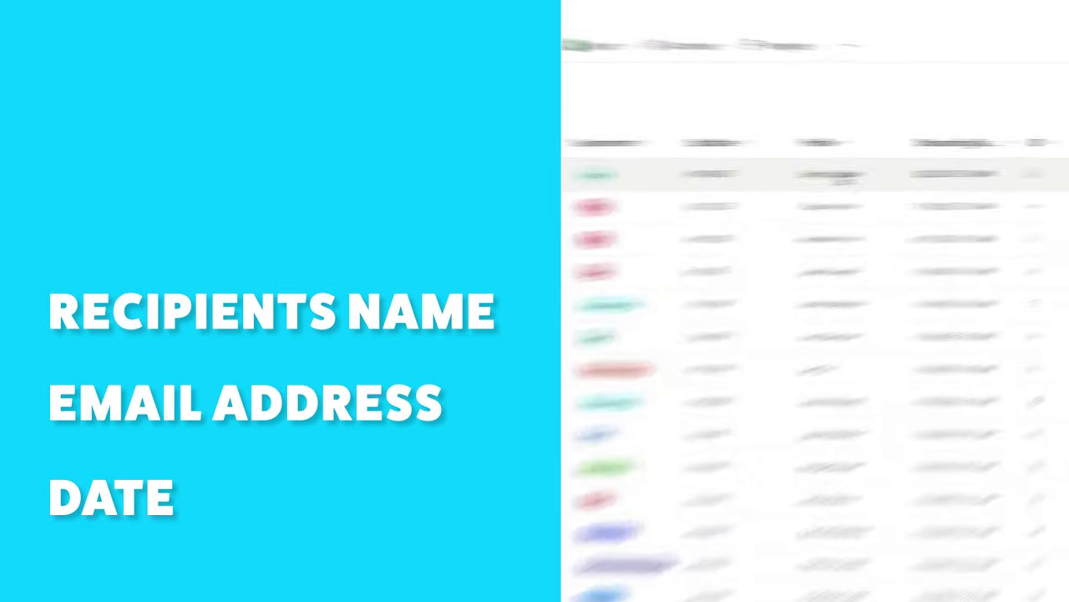
{"action": "mouse_move", "coordinate": [1005, 167]}
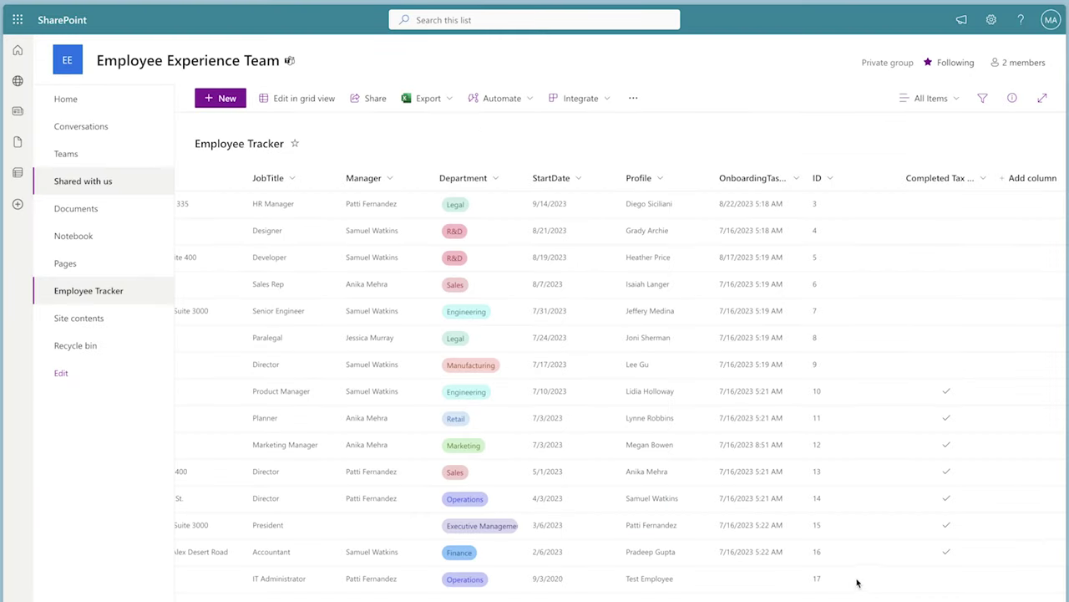
Step: Open the settings for showing or hiding columns of the Employee Tracker list
{"action": "scroll", "coordinate": [991, 201], "scroll_direction": "right", "scroll_amount": 2}
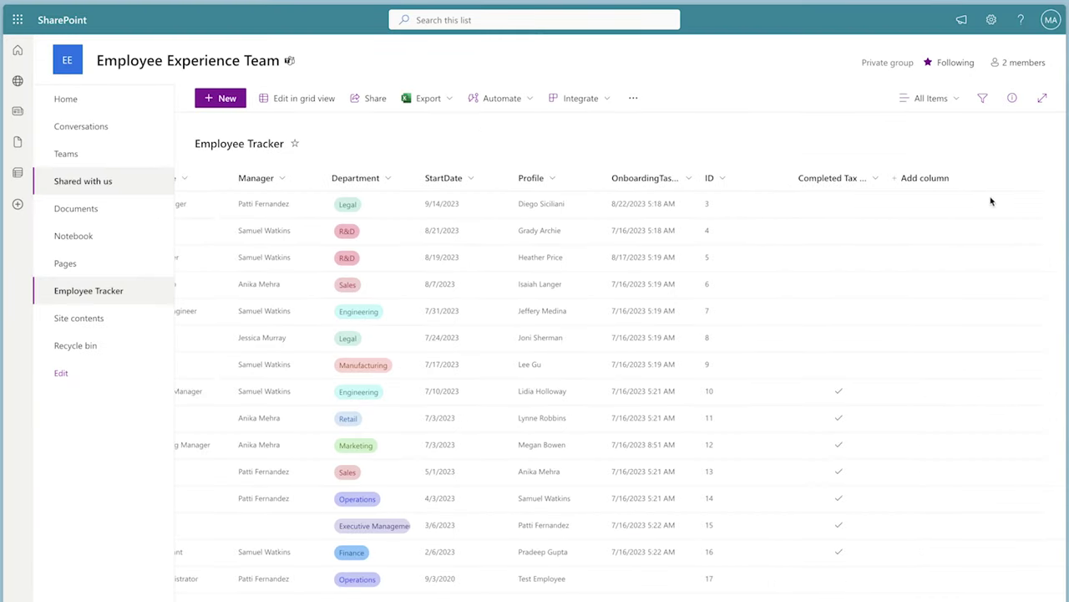
{"action": "left_click", "coordinate": [914, 180]}
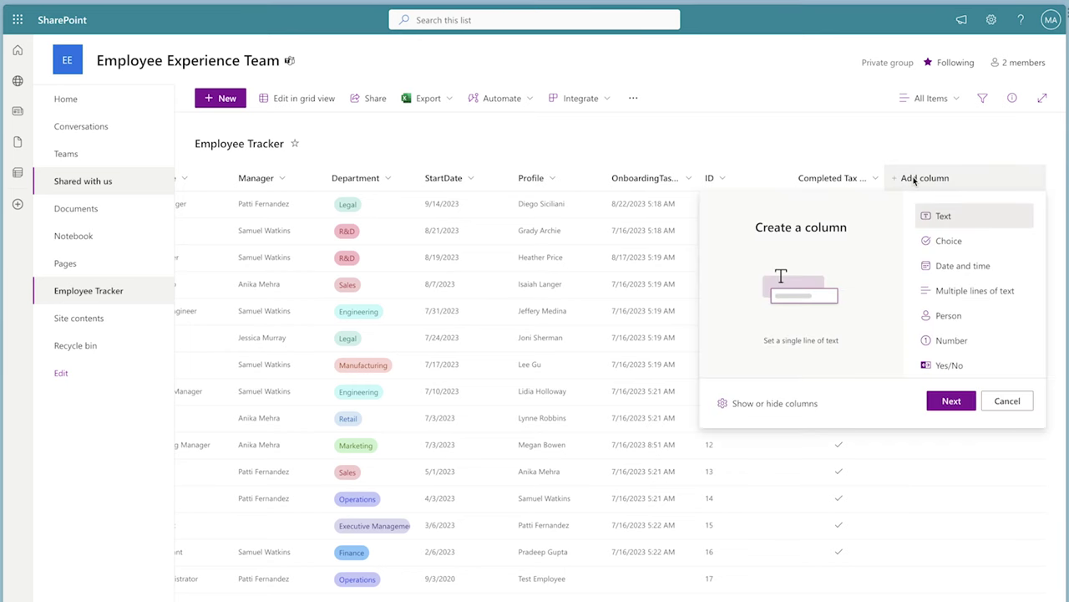
{"action": "left_click", "coordinate": [790, 404]}
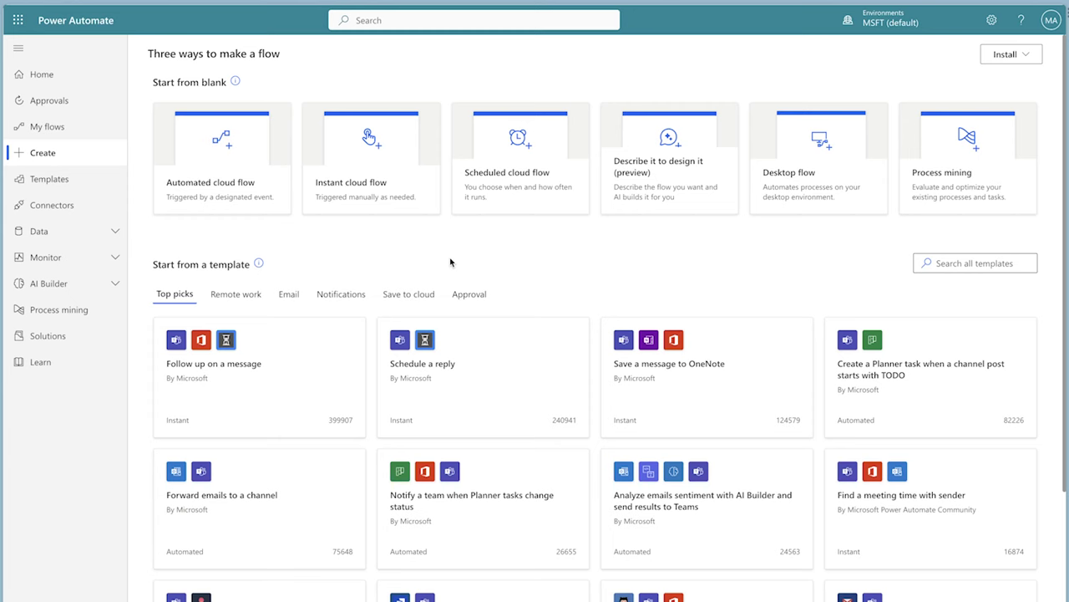
Step: Create an instant cloud flow named "Employee Birthday Email and Reminder" that is triggered manually
{"action": "left_click", "coordinate": [355, 193]}
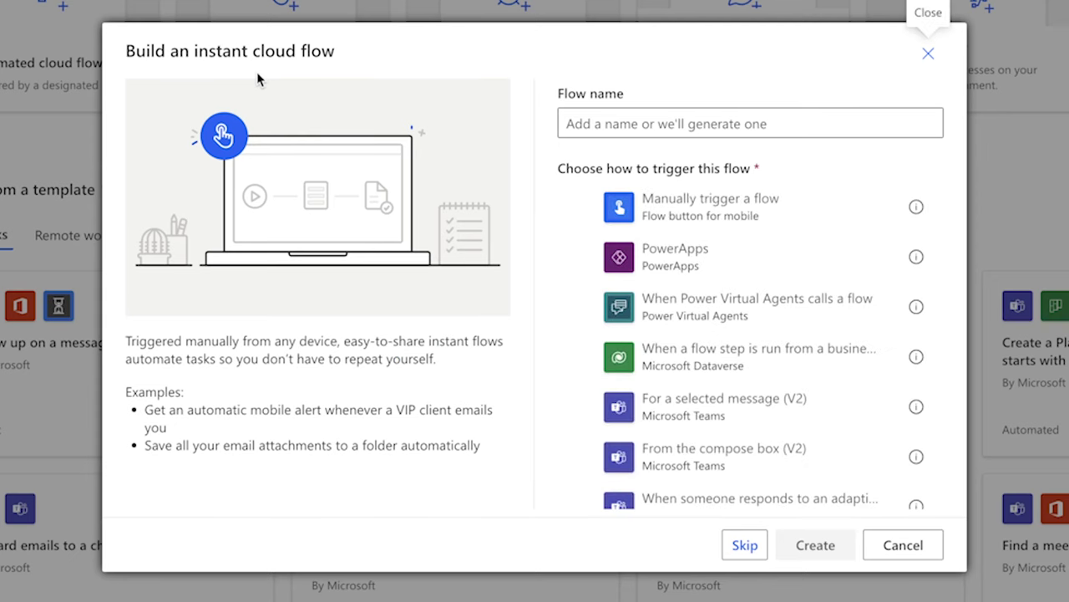
{"action": "left_click", "coordinate": [610, 117]}
{"action": "type", "text": "Employee Birthday Email and Reminder"}
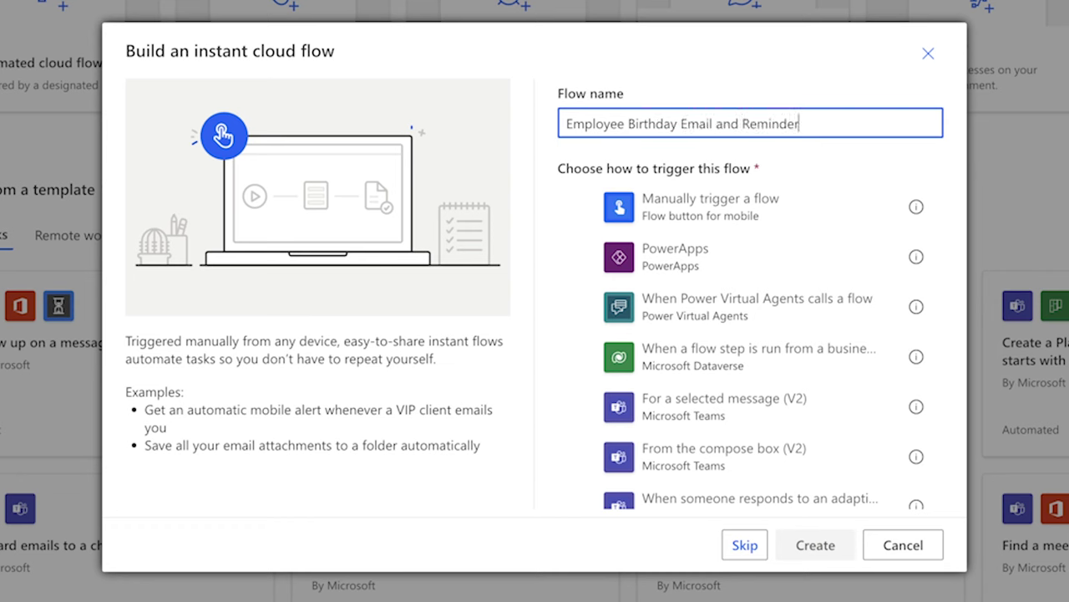
{"action": "left_click", "coordinate": [680, 206]}
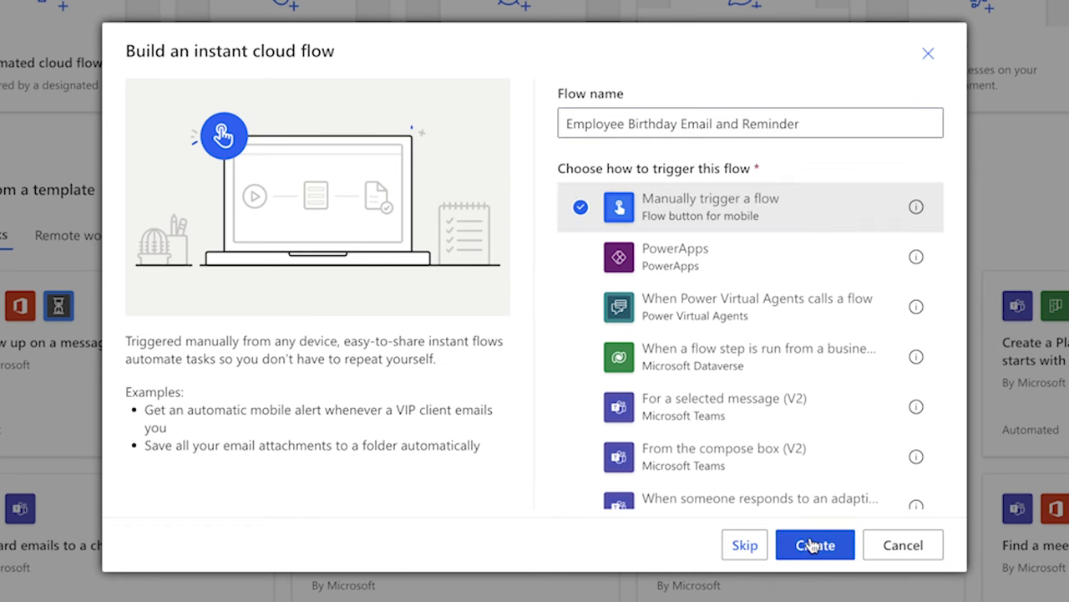
{"action": "left_click", "coordinate": [811, 545]}
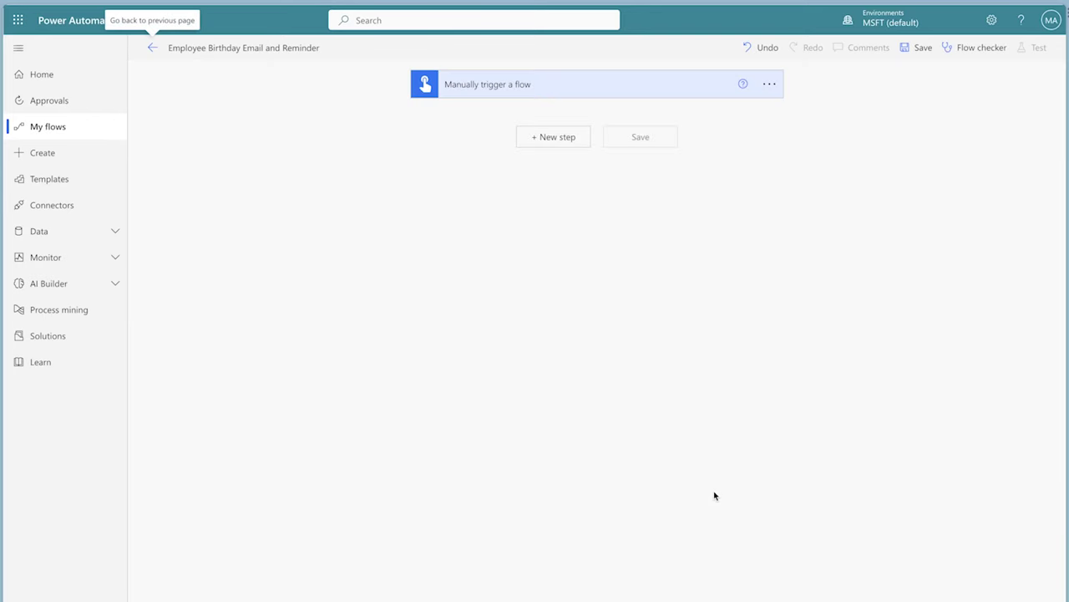
Step: Add a SharePoint Get items action for the Employee Tracker list on the Employee Experience Team site
{"action": "left_click", "coordinate": [548, 140]}
{"action": "type", "text": "get items"}
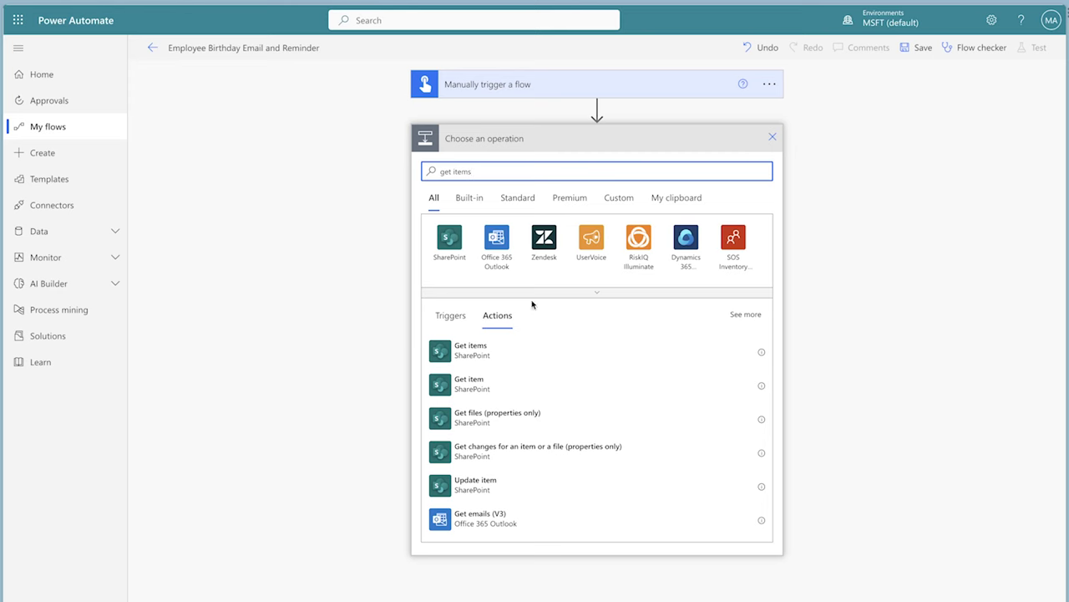
{"action": "left_click", "coordinate": [534, 354]}
{"action": "left_click", "coordinate": [758, 167]}
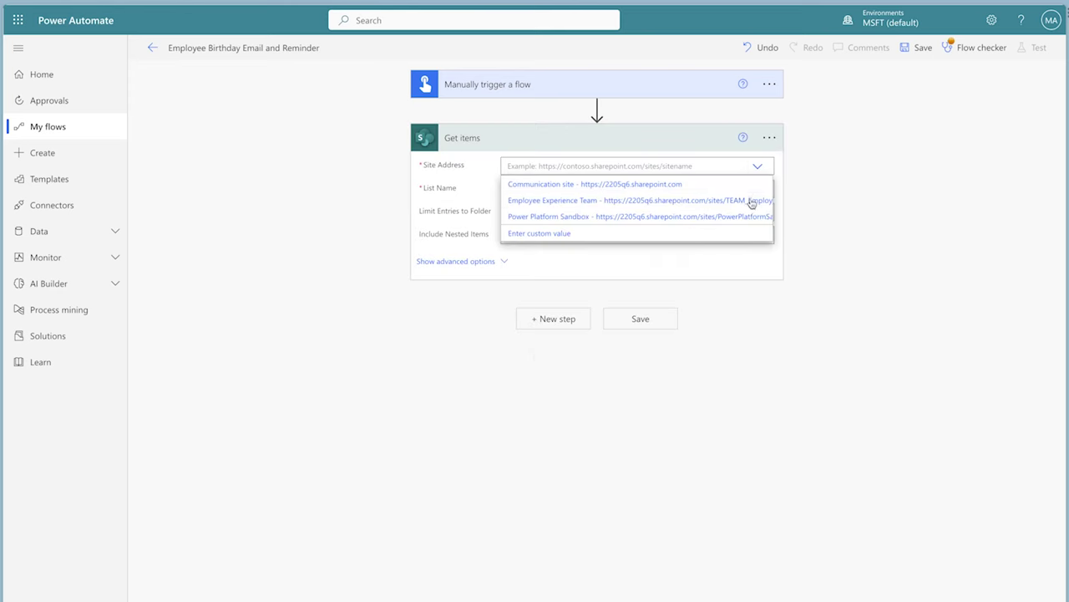
{"action": "left_click", "coordinate": [752, 201]}
{"action": "left_click", "coordinate": [759, 202]}
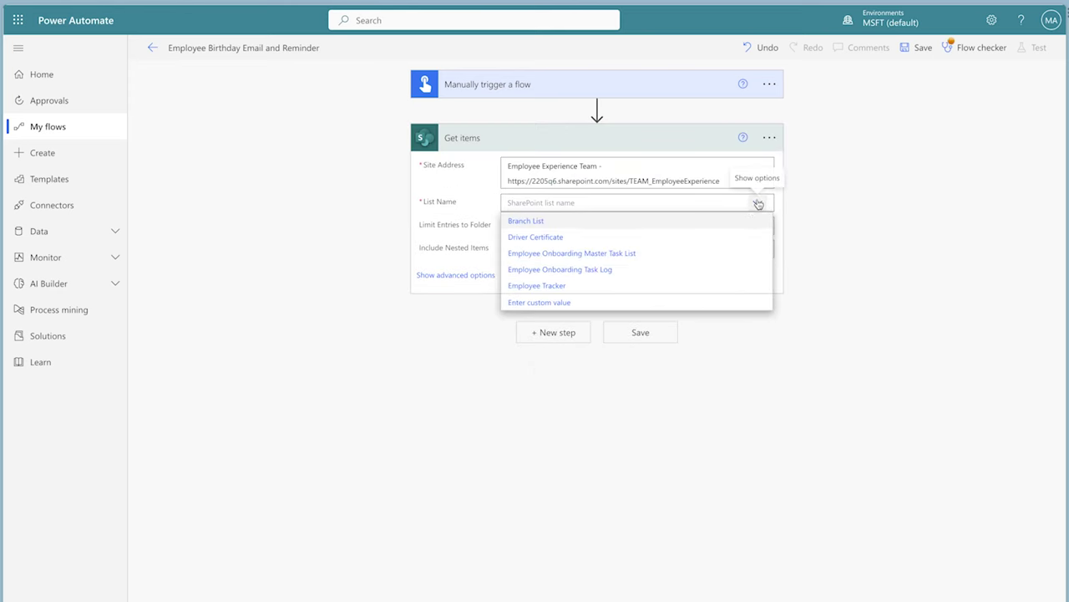
{"action": "left_click", "coordinate": [723, 287]}
Step: Set the filter query of the Get items action to "ID eq 17"
{"action": "left_click", "coordinate": [503, 275]}
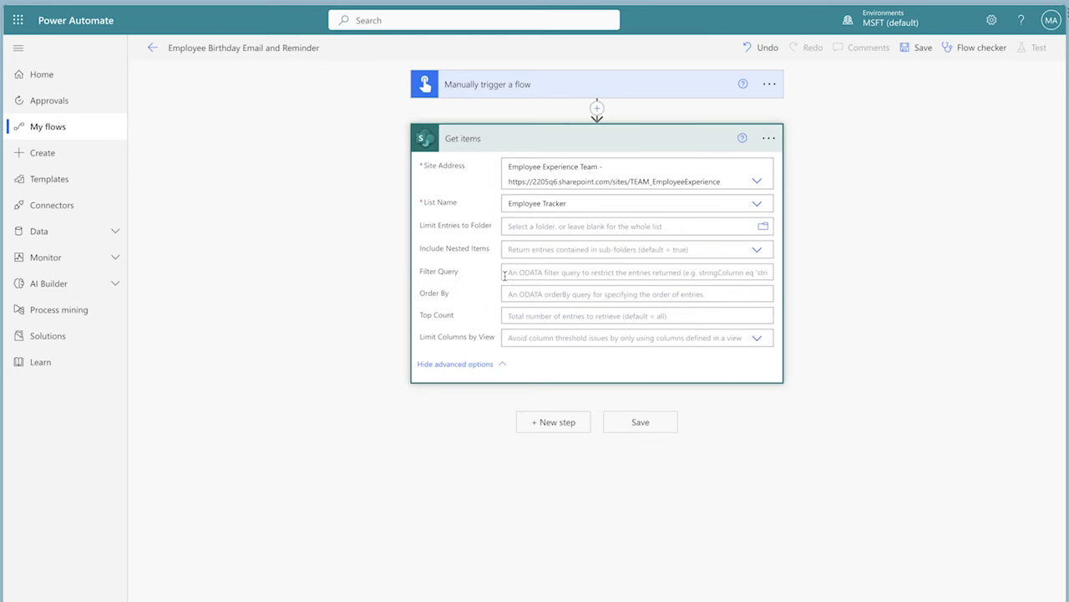
{"action": "left_click", "coordinate": [537, 277]}
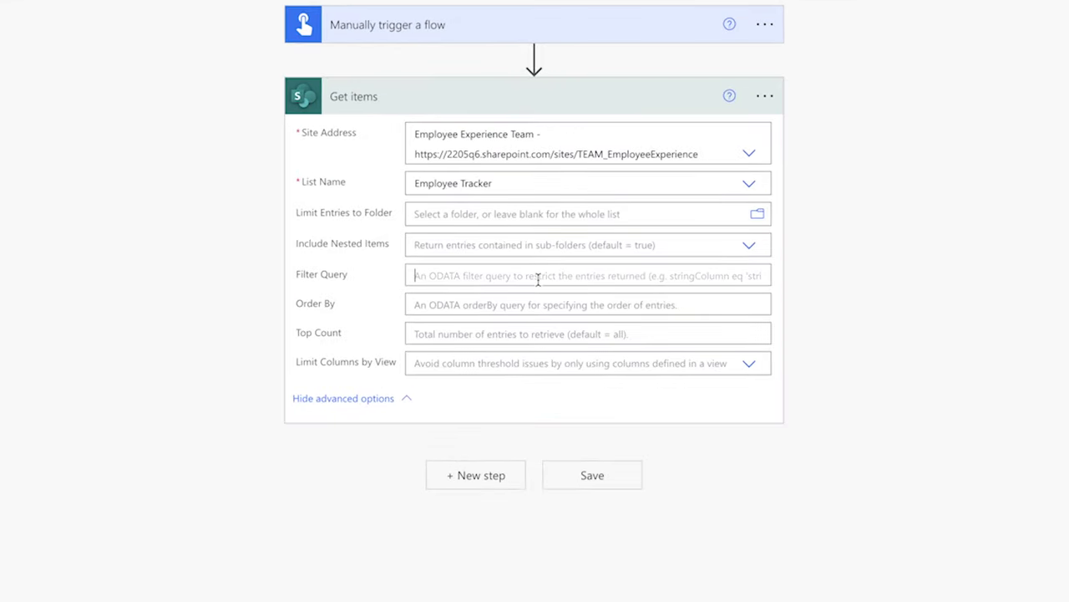
{"action": "type", "text": "ID eq"}
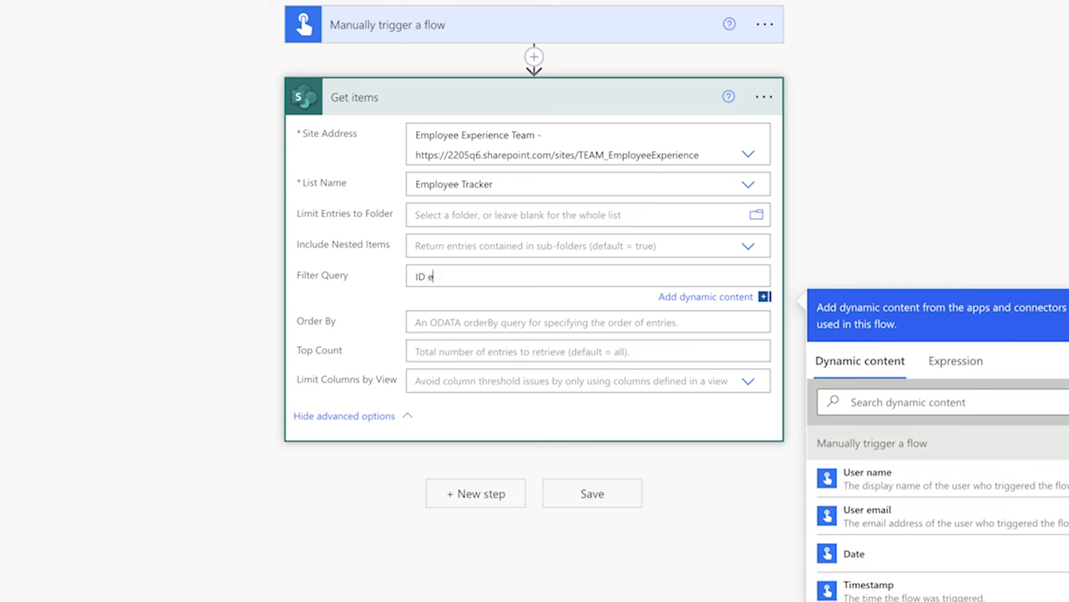
{"action": "type", "text": " 17"}
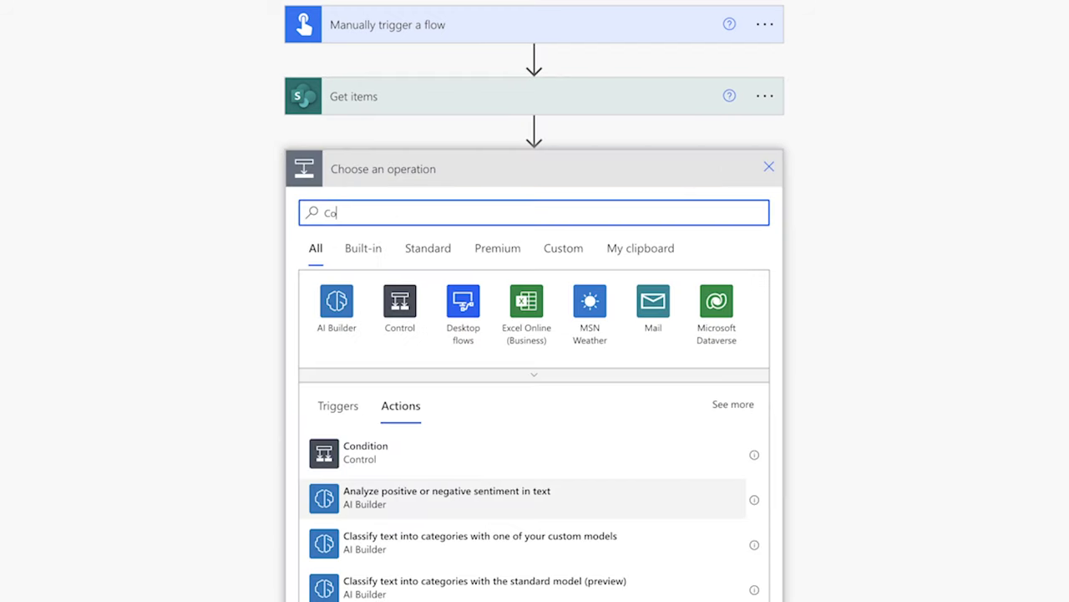
Step: Add a Compose action after Get items and rename it "Compose - Get Items Output"
{"action": "type", "text": "mpose"}
{"action": "left_click", "coordinate": [482, 460]}
{"action": "left_click", "coordinate": [765, 168]}
{"action": "left_click", "coordinate": [817, 195]}
{"action": "key", "text": "End"}
{"action": "type", "text": "- Get Items Output"}
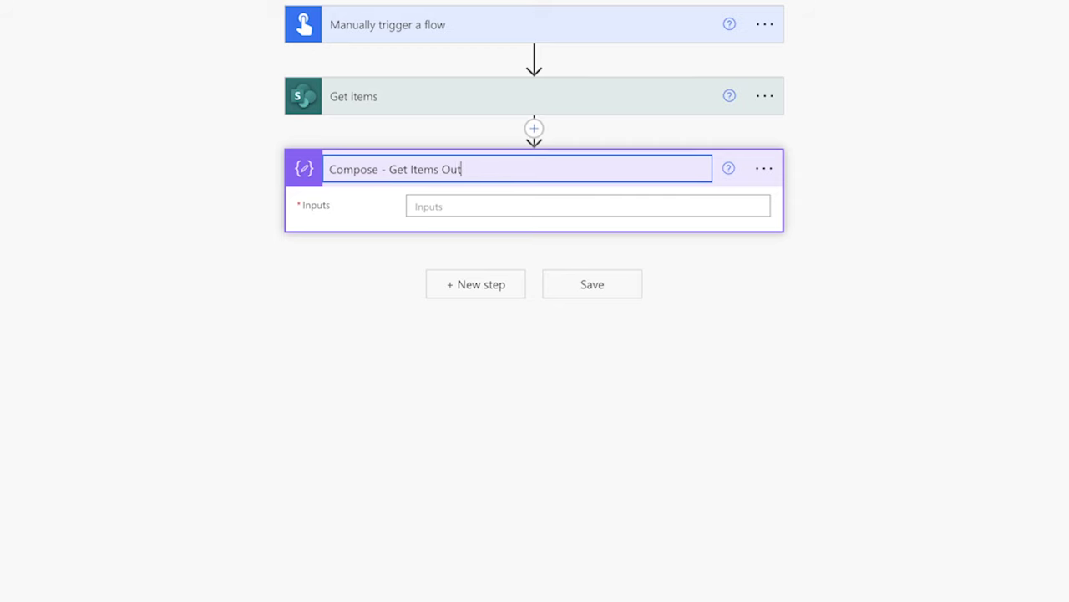
Step: Set the inputs of the Compose action to the dynamic content value from Get items
{"action": "left_click", "coordinate": [633, 206]}
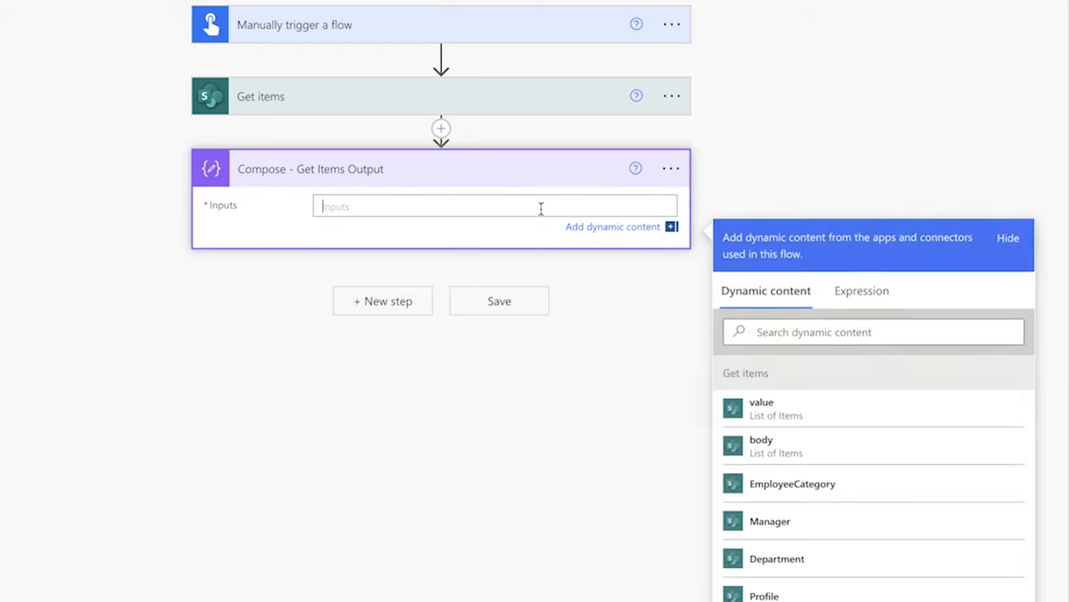
{"action": "left_click", "coordinate": [829, 402]}
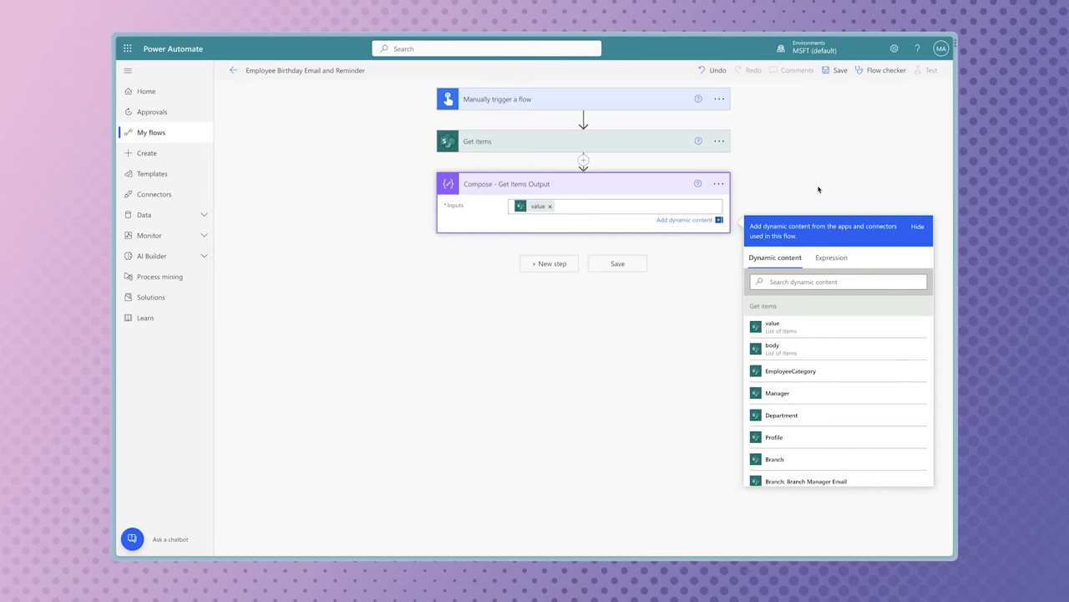
{"action": "left_click", "coordinate": [848, 159]}
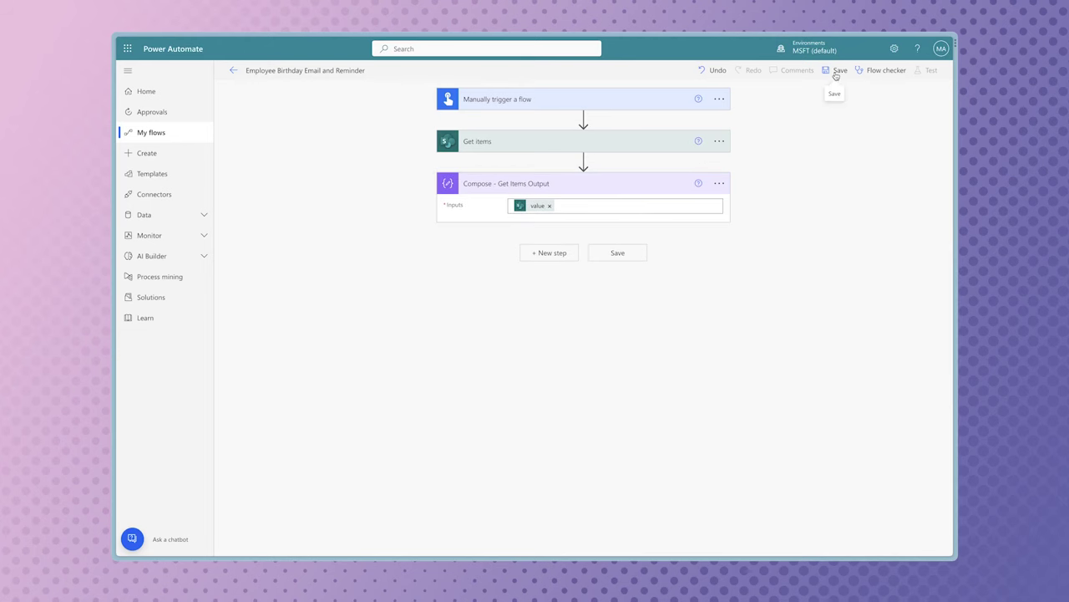
Step: Save the flow and run a manual test, checking the outputs of the Compose - Get Items Output action
{"action": "left_click", "coordinate": [835, 73]}
{"action": "left_click", "coordinate": [927, 71]}
{"action": "left_click", "coordinate": [791, 95]}
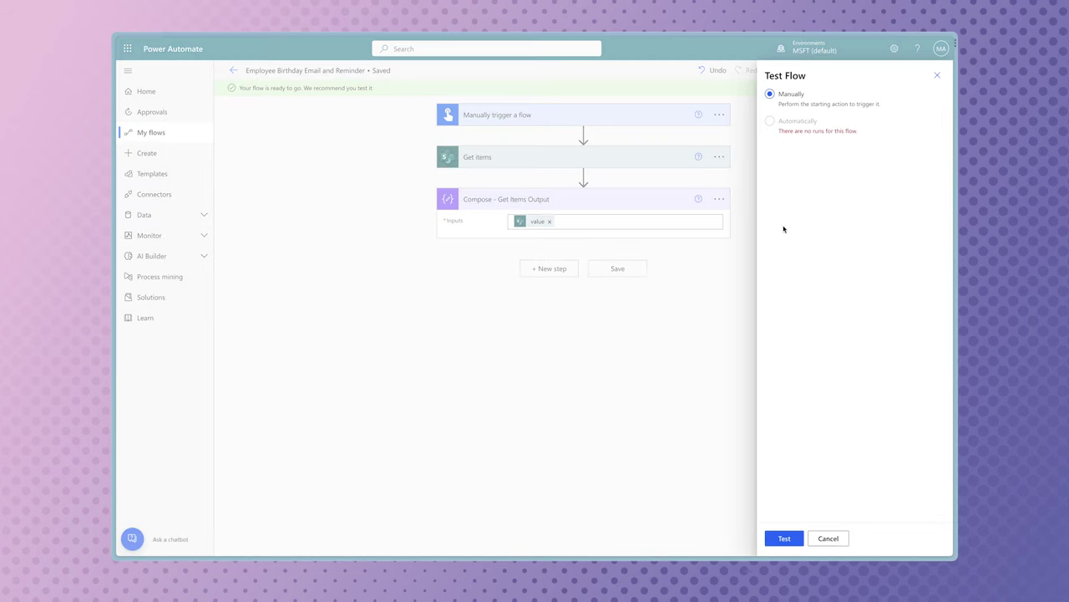
{"action": "left_click", "coordinate": [784, 538]}
{"action": "left_click", "coordinate": [819, 538]}
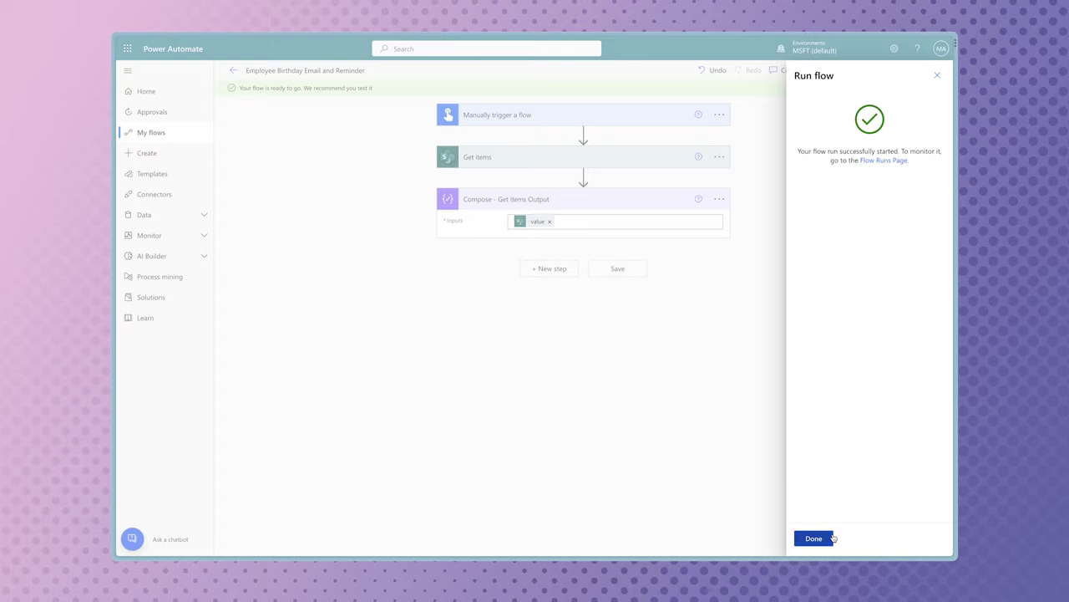
{"action": "left_click", "coordinate": [828, 538]}
{"action": "left_click", "coordinate": [592, 216]}
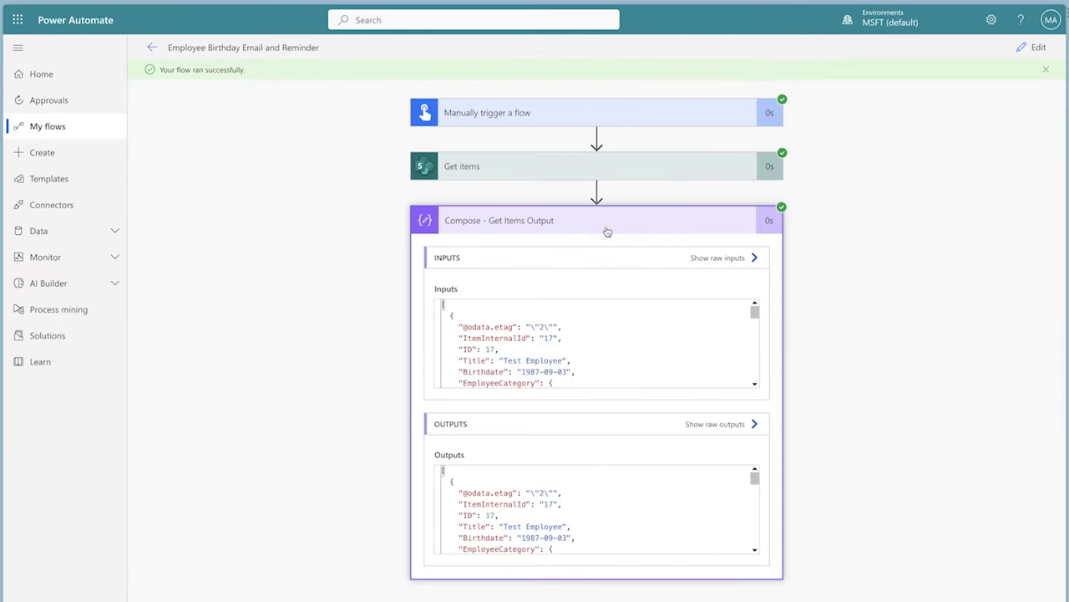
{"action": "scroll", "coordinate": [580, 513], "scroll_direction": "down", "scroll_amount": 1}
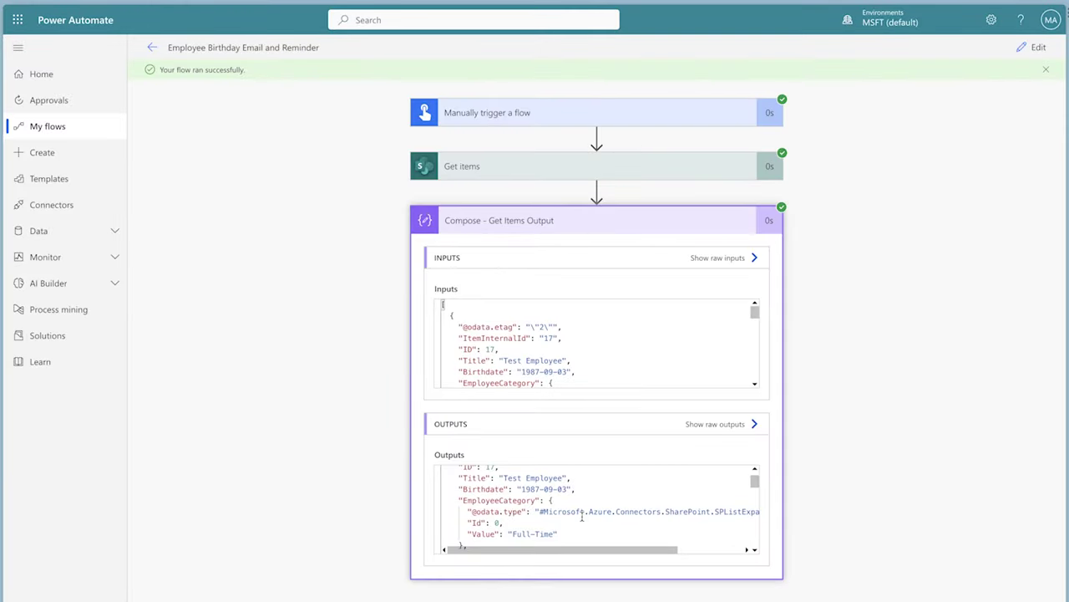
Step: Return to editing the flow and add a Convert time zone action whose base time is the expression utcNow()
{"action": "left_click", "coordinate": [1035, 47]}
{"action": "left_click", "coordinate": [565, 282]}
{"action": "type", "text": "Convert time zone"}
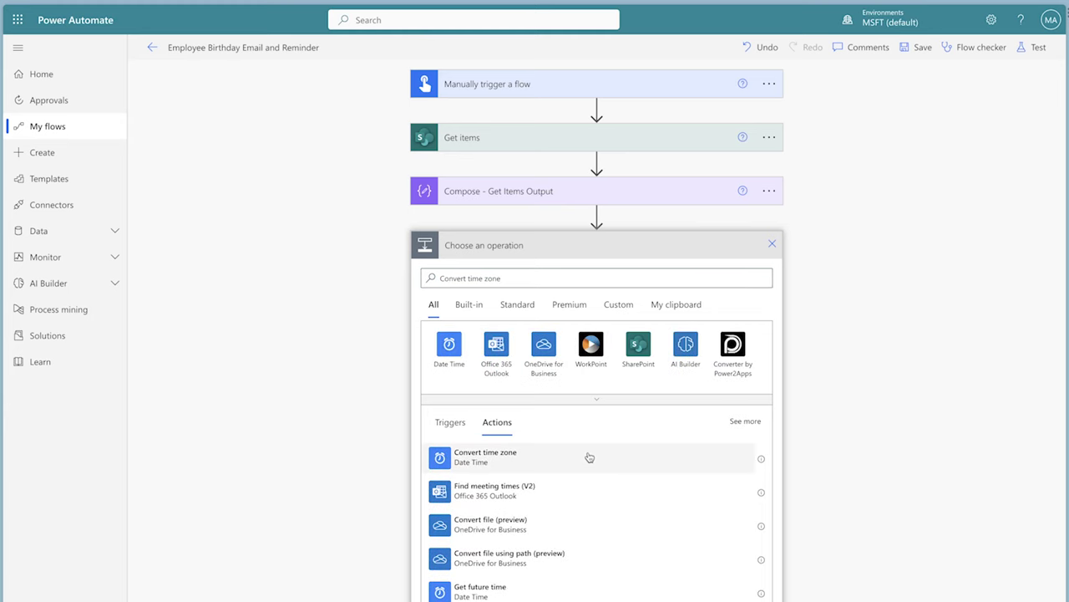
{"action": "left_click", "coordinate": [589, 457]}
{"action": "left_click", "coordinate": [687, 273]}
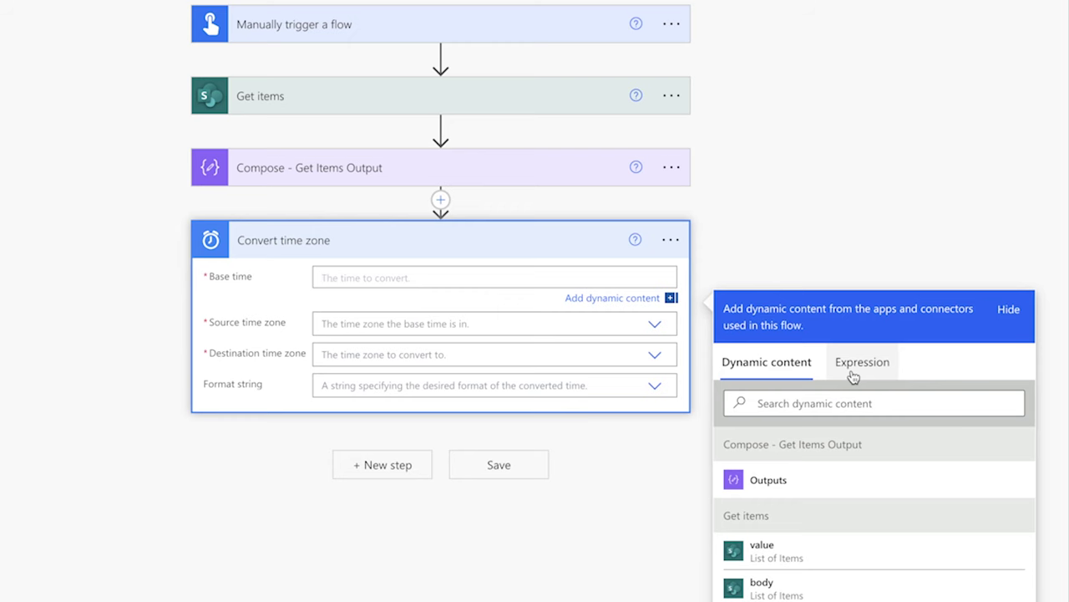
{"action": "left_click", "coordinate": [853, 376]}
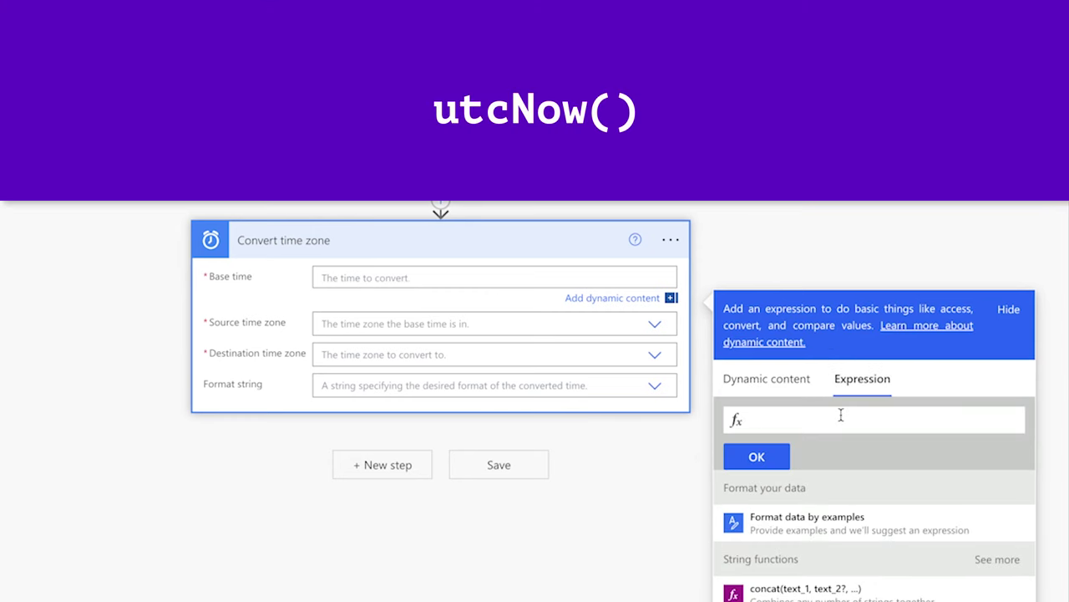
{"action": "type", "text": "utcNow()"}
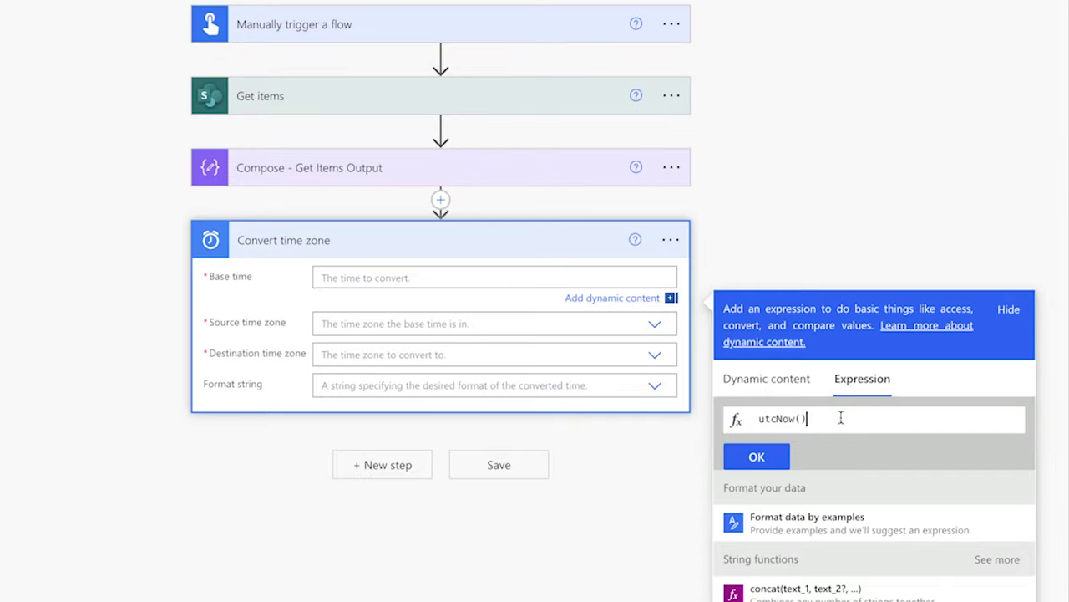
{"action": "left_click", "coordinate": [776, 458]}
Step: Set the source time zone to (UTC) Coordinated Universal Time and the destination to (UTC-07:00) Mountain Time (US & Canada)
{"action": "left_click", "coordinate": [519, 329]}
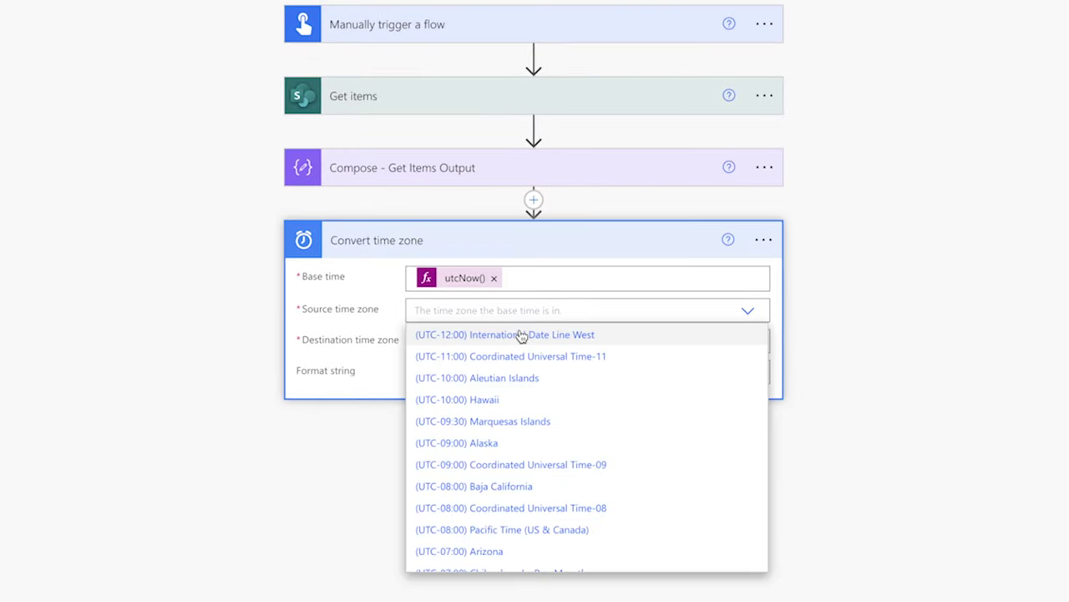
{"action": "type", "text": "coord"}
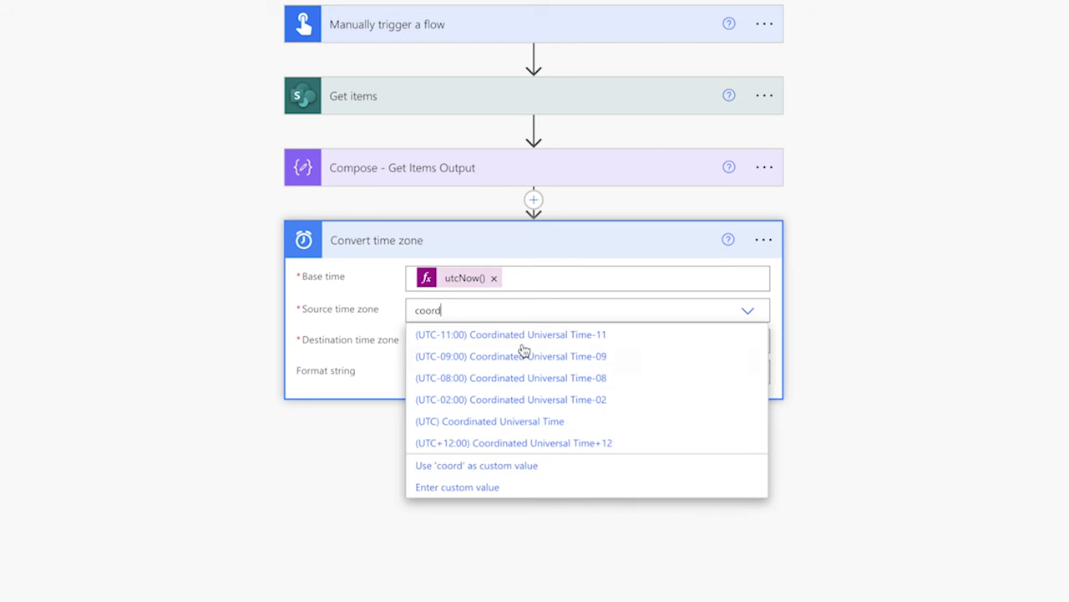
{"action": "left_click", "coordinate": [541, 420]}
{"action": "left_click", "coordinate": [749, 343]}
{"action": "type", "text": "mount"}
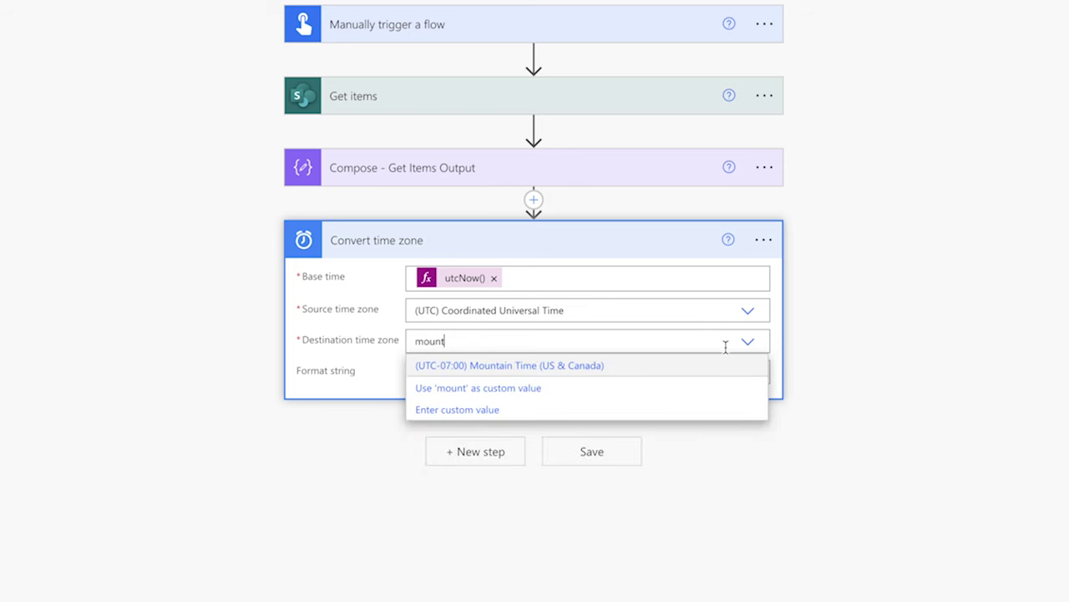
{"action": "left_click", "coordinate": [720, 368]}
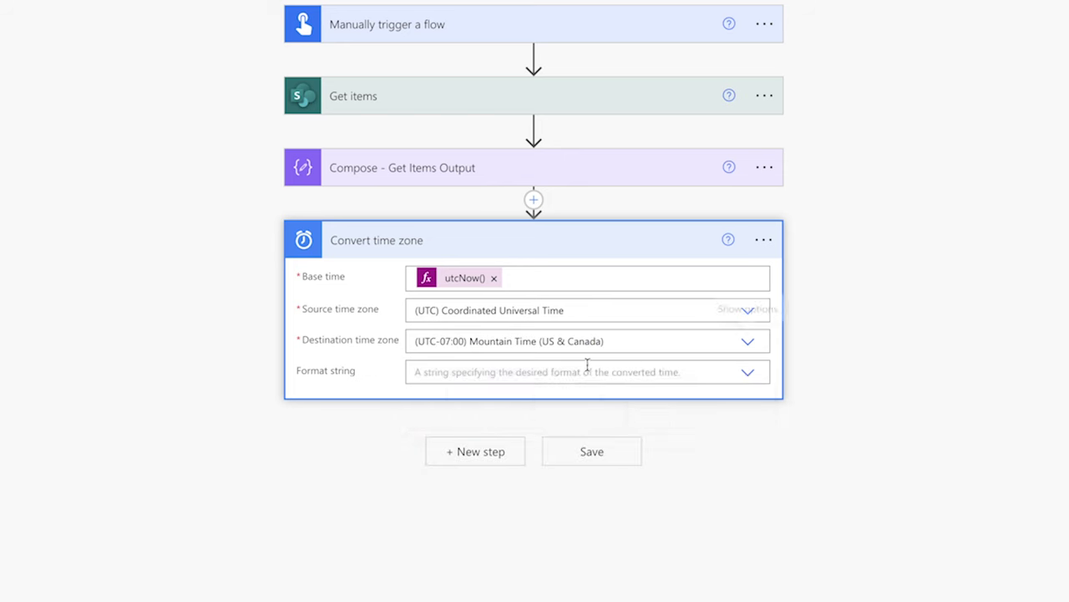
Step: Set the format string of the Convert time zone action to the round-trip date/time pattern
{"action": "left_click", "coordinate": [597, 372]}
{"action": "type", "text": "round"}
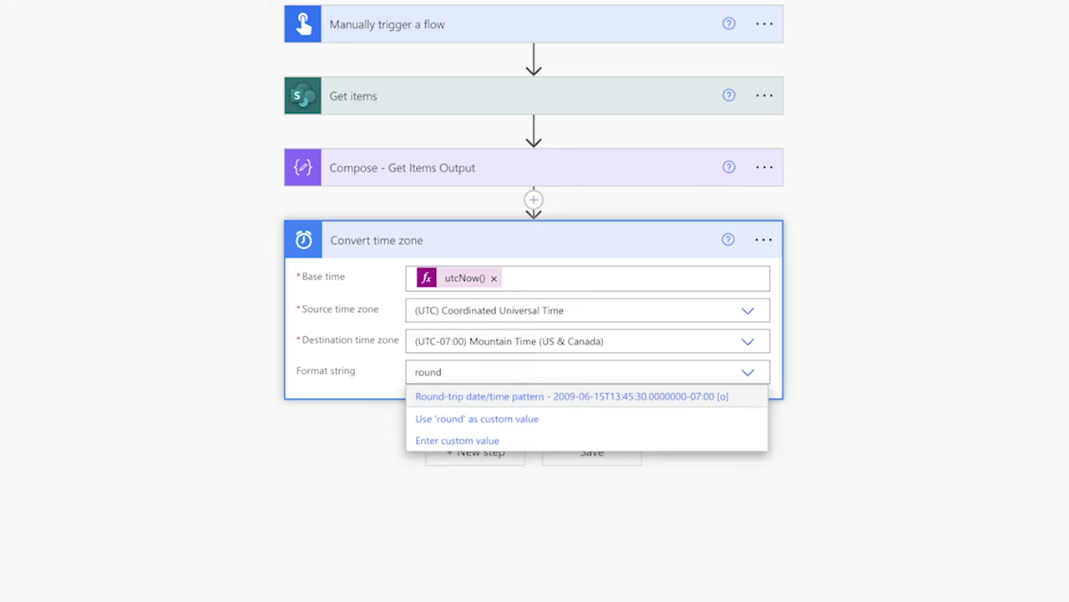
{"action": "left_click", "coordinate": [591, 399]}
Step: Add a Compose action after Convert time zone and rename it Compose - Today's Month and Day
{"action": "scroll", "coordinate": [487, 279], "scroll_direction": "down", "scroll_amount": 2}
{"action": "left_click", "coordinate": [484, 273]}
{"action": "type", "text": "Compose"}
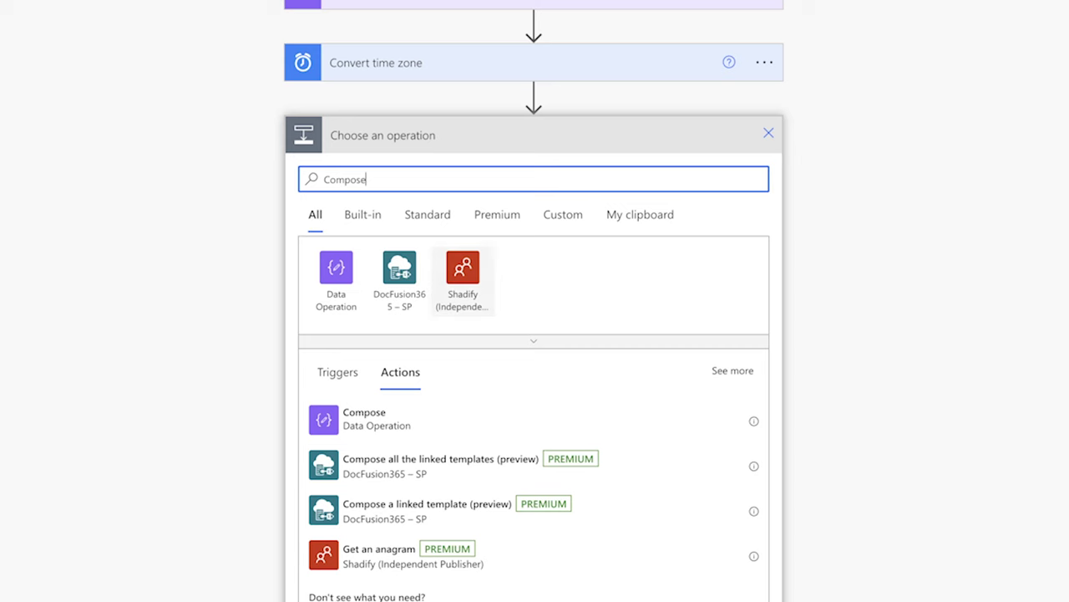
{"action": "left_click", "coordinate": [509, 432]}
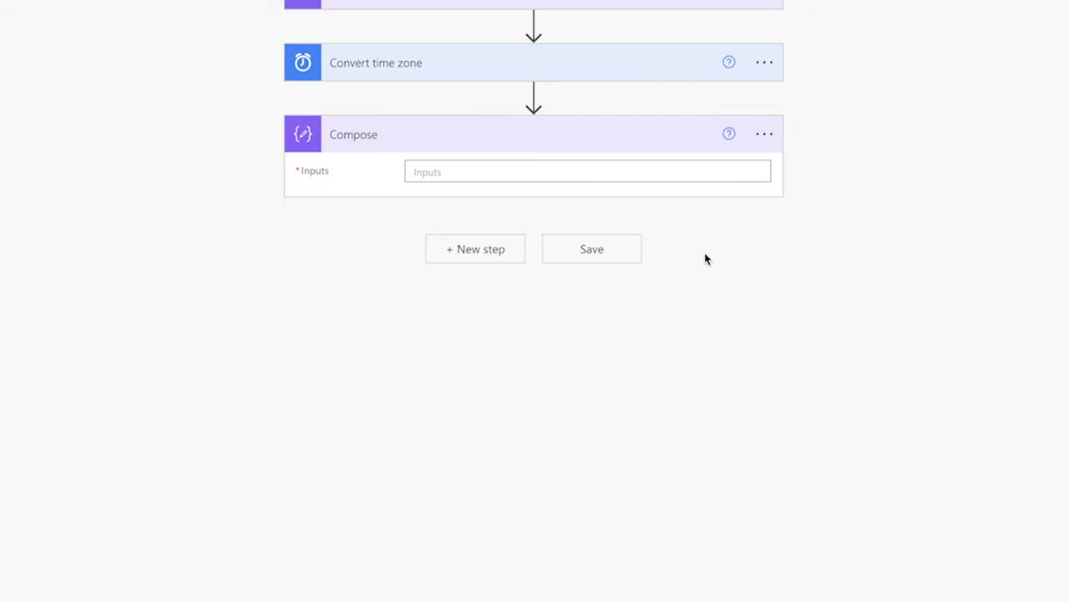
{"action": "left_click", "coordinate": [764, 134]}
{"action": "left_click", "coordinate": [815, 191]}
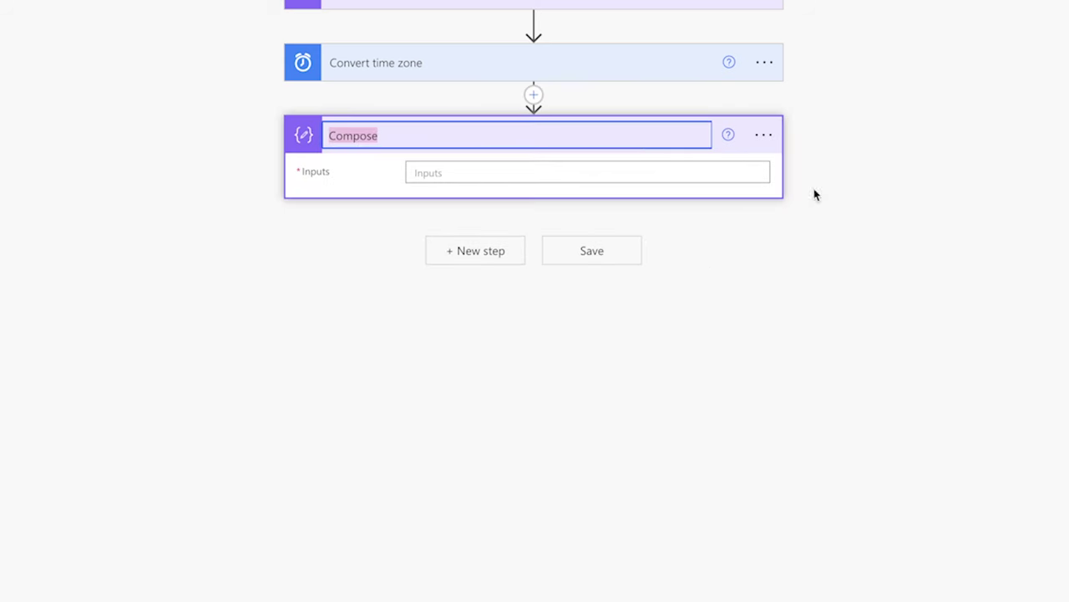
{"action": "left_click", "coordinate": [637, 138]}
{"action": "type", "text": "- Today's Month and"}
{"action": "type", "text": "Day"}
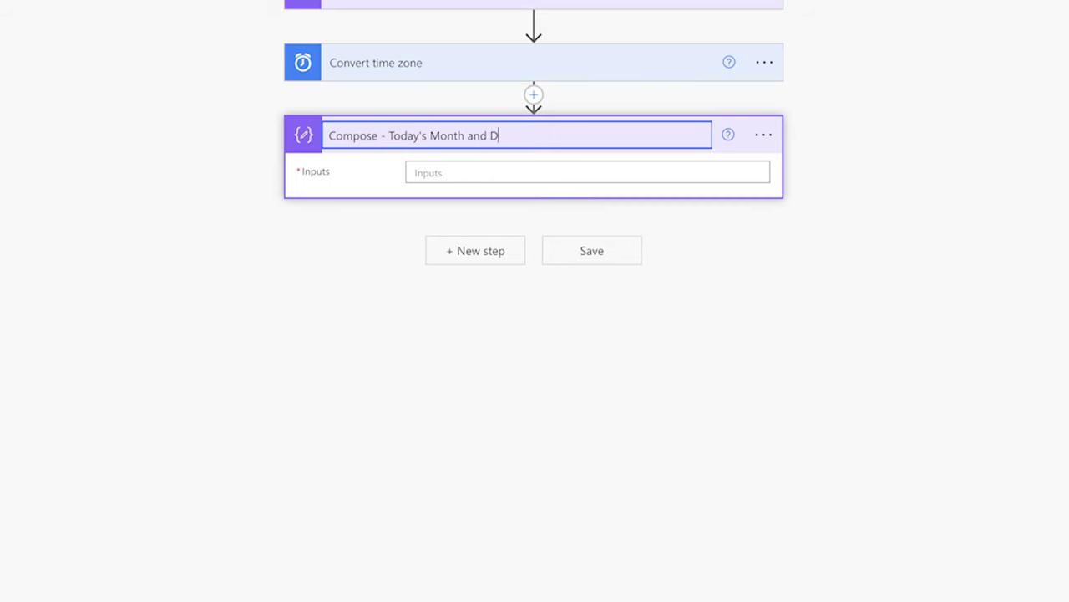
Step: Start an expression for the Compose action's inputs using formatDateTime() with the Converted time output as its timestamp
{"action": "left_click", "coordinate": [596, 172]}
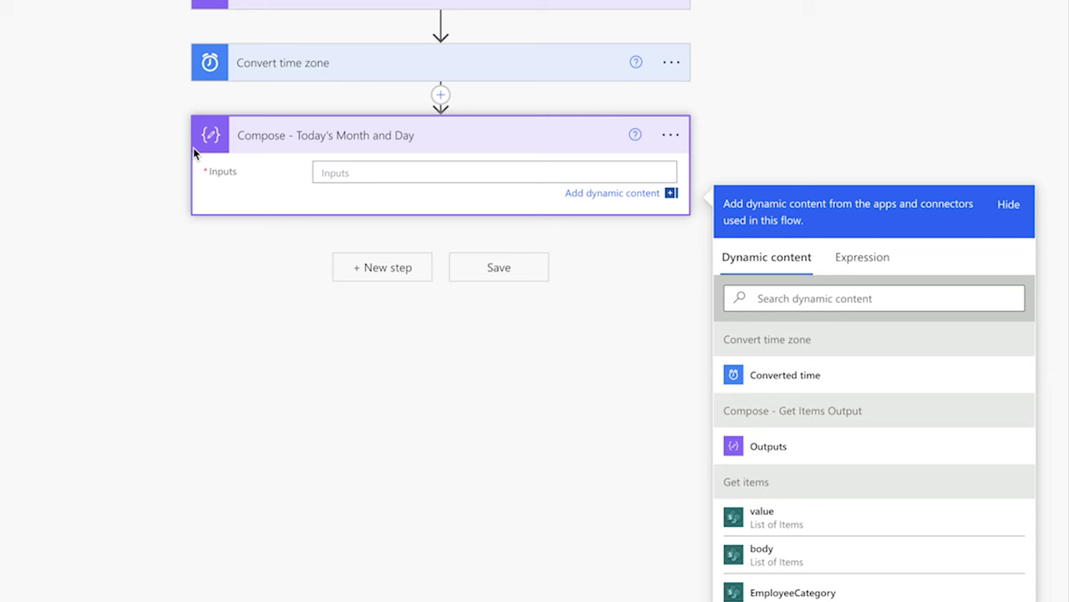
{"action": "left_click", "coordinate": [860, 259]}
{"action": "left_click", "coordinate": [831, 313]}
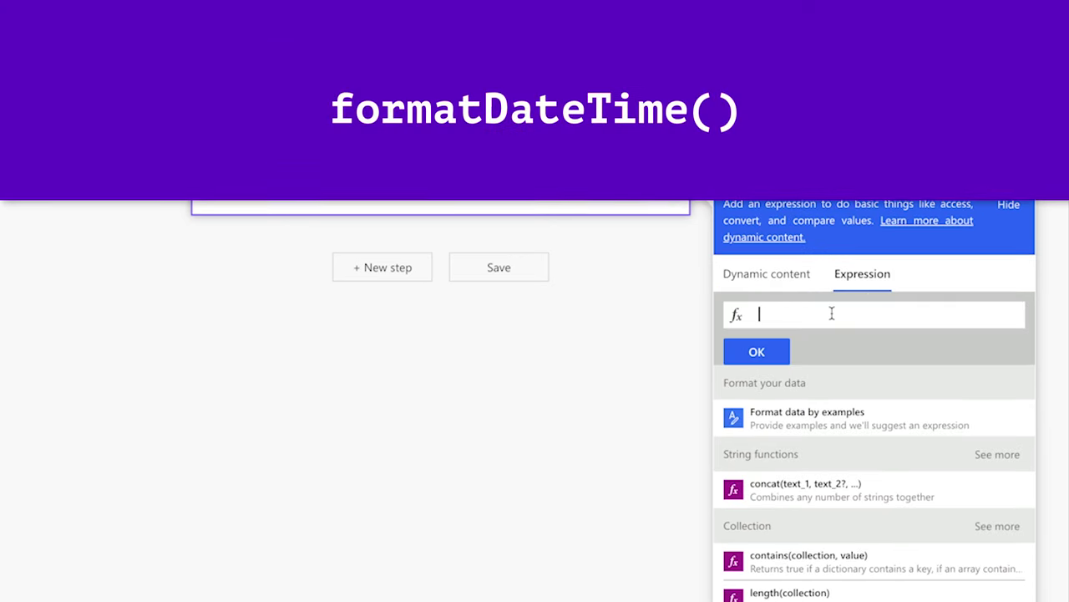
{"action": "type", "text": "form"}
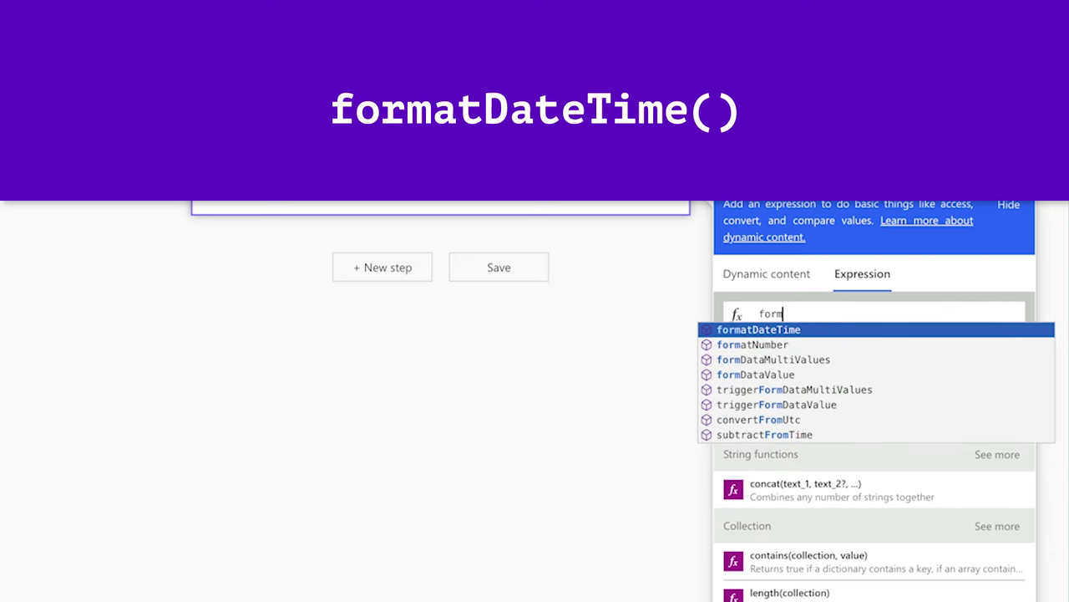
{"action": "key", "text": "Tab"}
{"action": "type", "text": "()"}
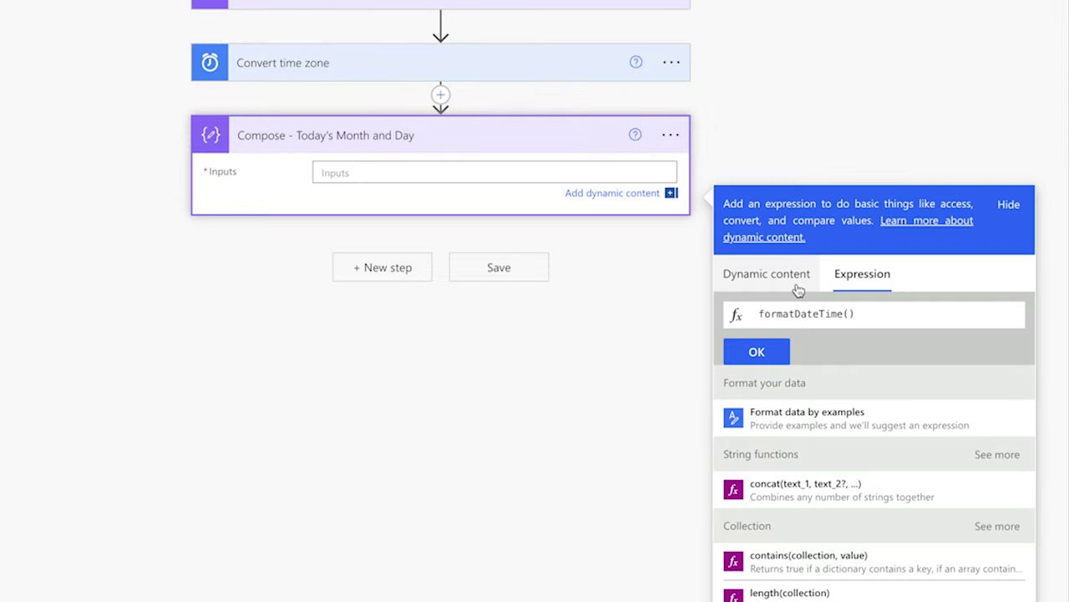
{"action": "left_click", "coordinate": [788, 284]}
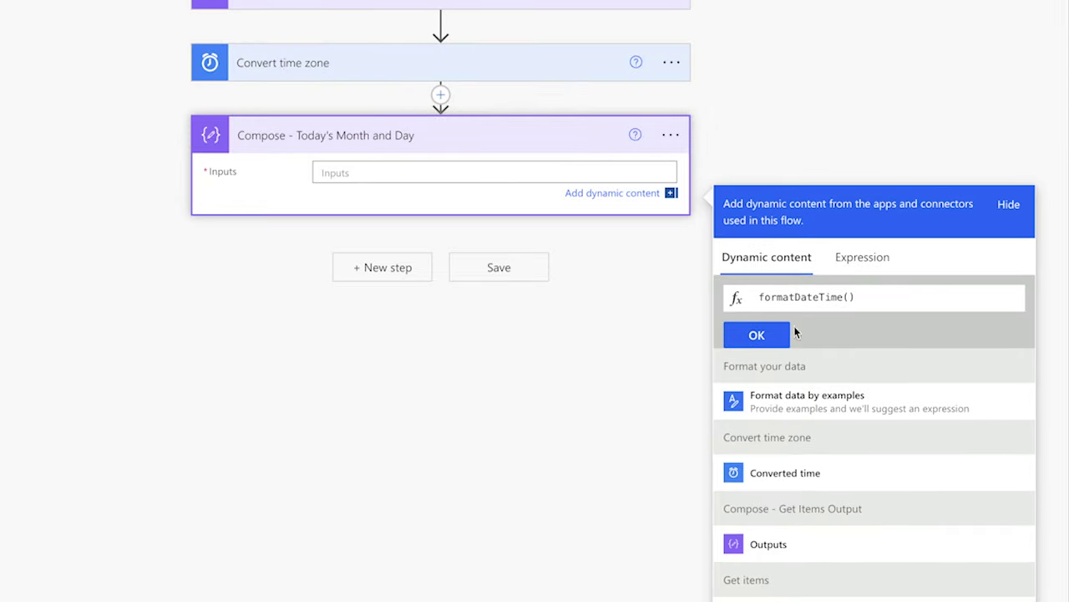
{"action": "left_click", "coordinate": [811, 472]}
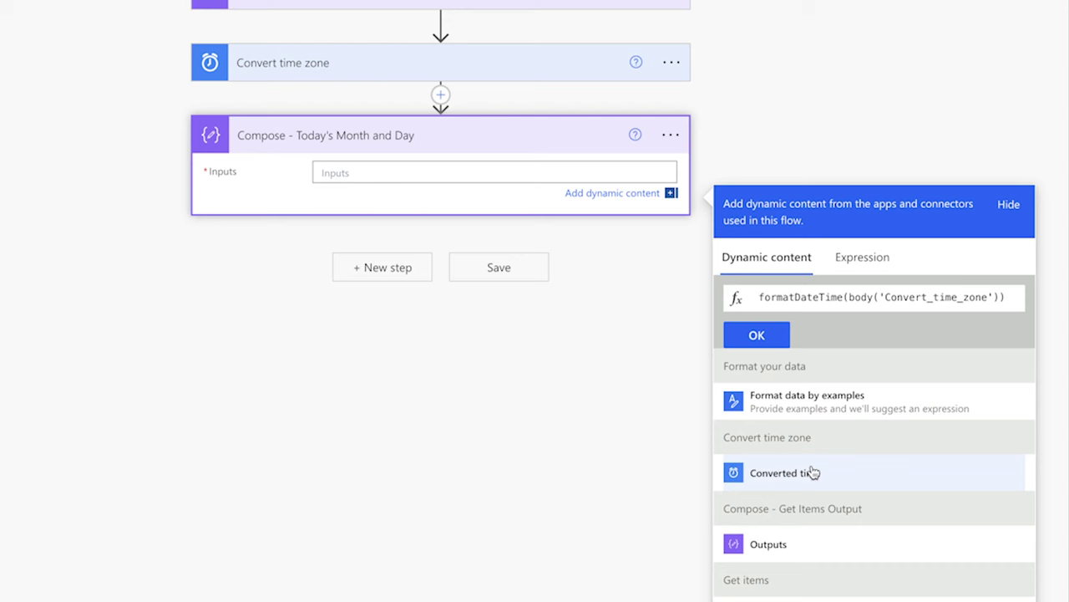
Step: Complete the formatDateTime expression with the format 'MM-dd' and insert it into the Compose inputs
{"action": "type", "text": ","}
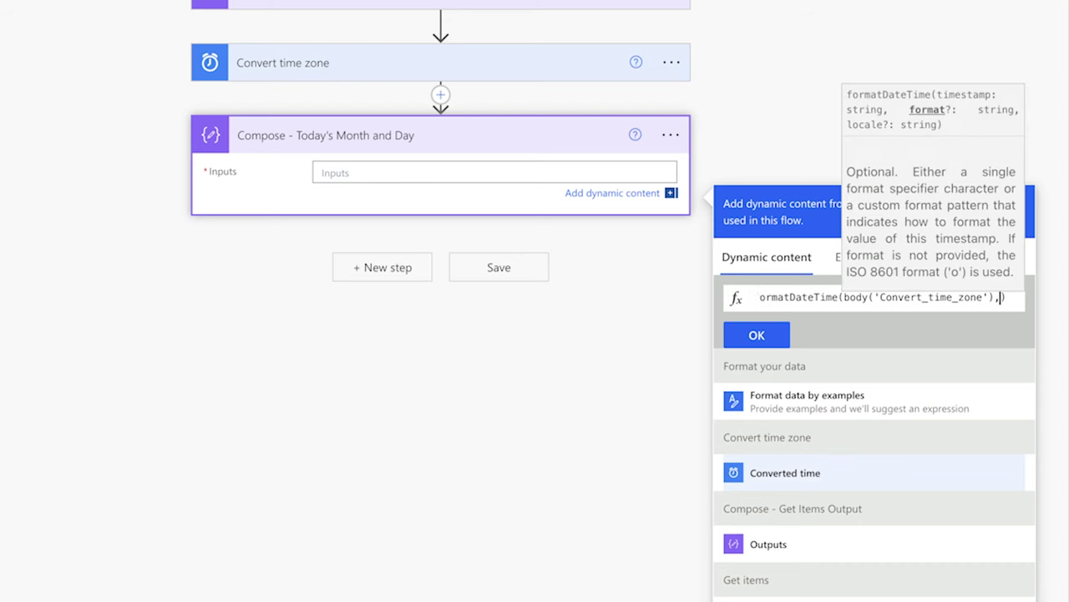
{"action": "type", "text": "''"}
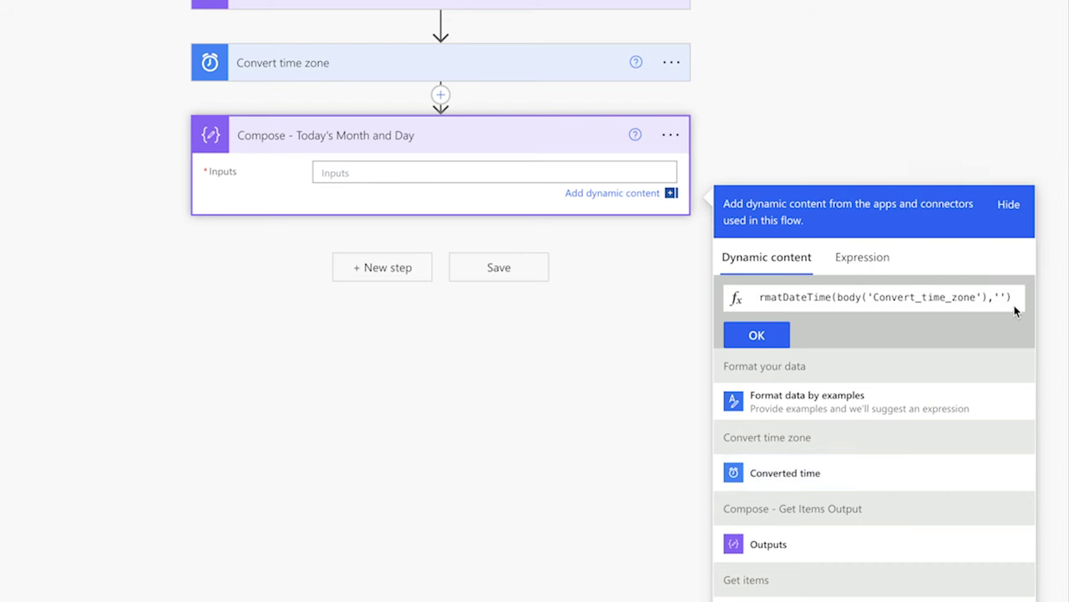
{"action": "type", "text": "MM-"}
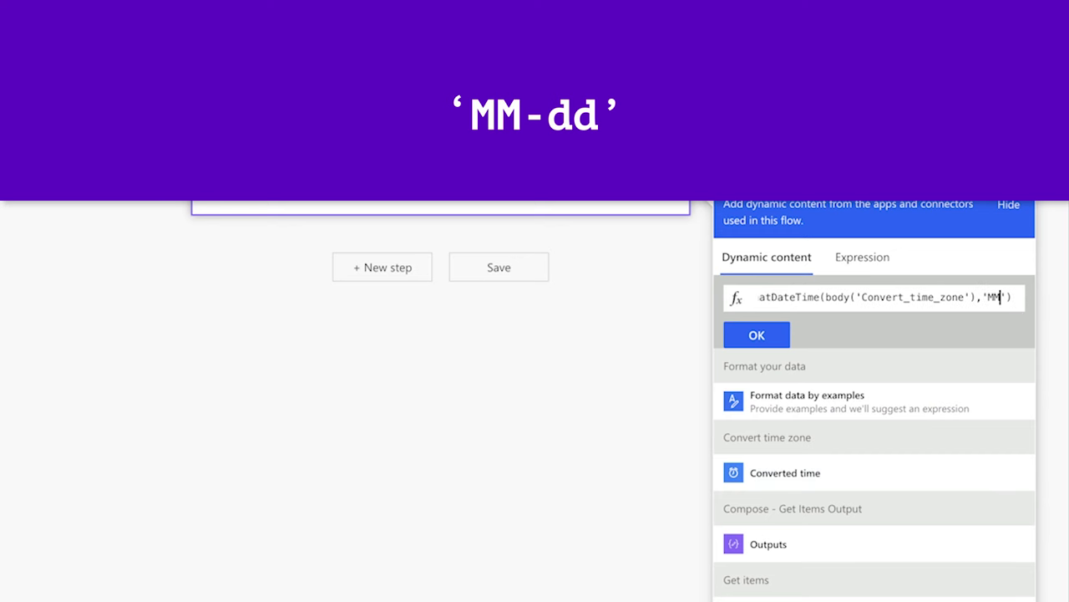
{"action": "type", "text": "dd"}
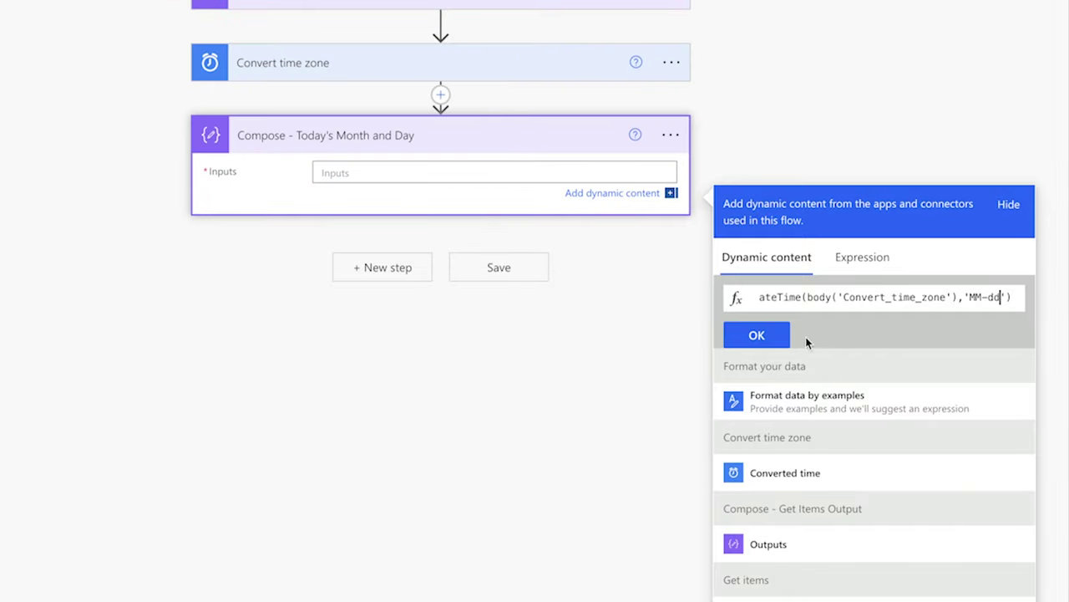
{"action": "left_click", "coordinate": [781, 335]}
Step: Run a manual test of the flow and check the output of Compose - Today's Month and Day
{"action": "left_click", "coordinate": [1024, 47]}
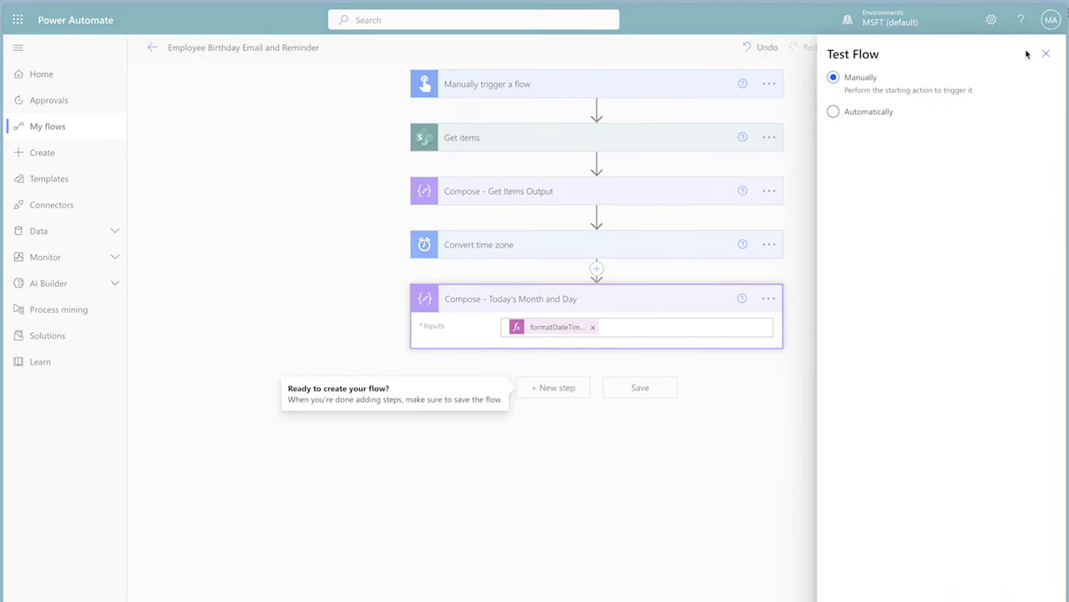
{"action": "left_click", "coordinate": [986, 585]}
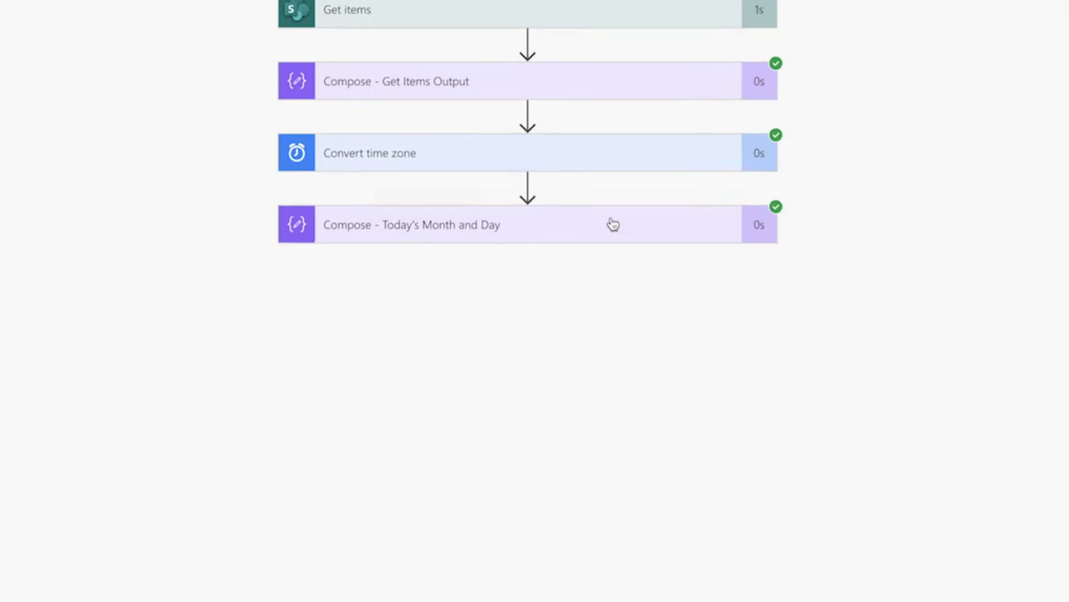
{"action": "left_click", "coordinate": [613, 223]}
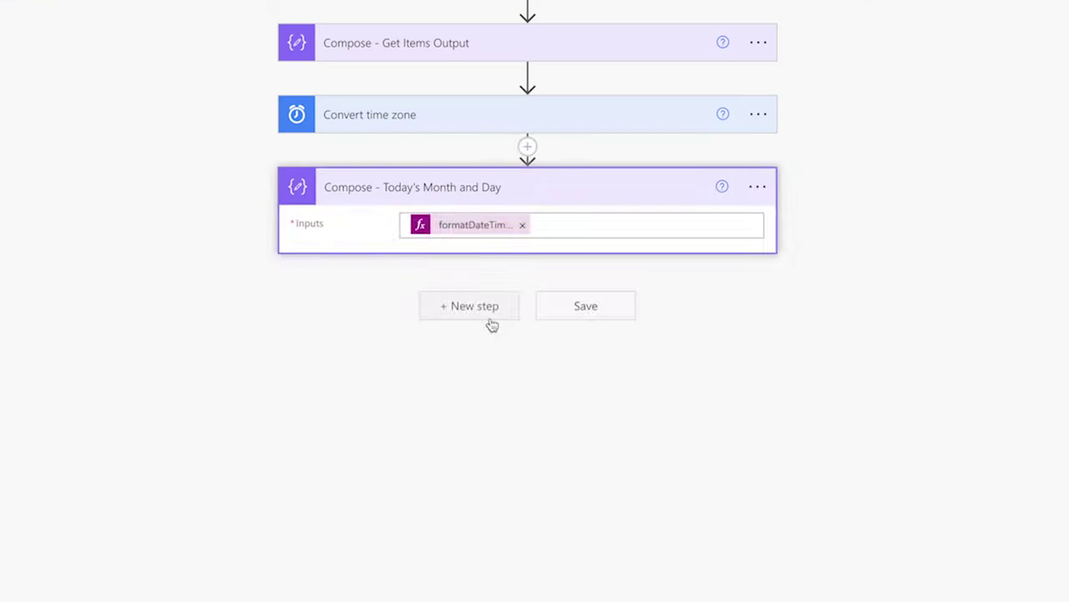
Step: Add a Filter array action that filters the value output of Get items
{"action": "left_click", "coordinate": [487, 315]}
{"action": "type", "text": "Filt"}
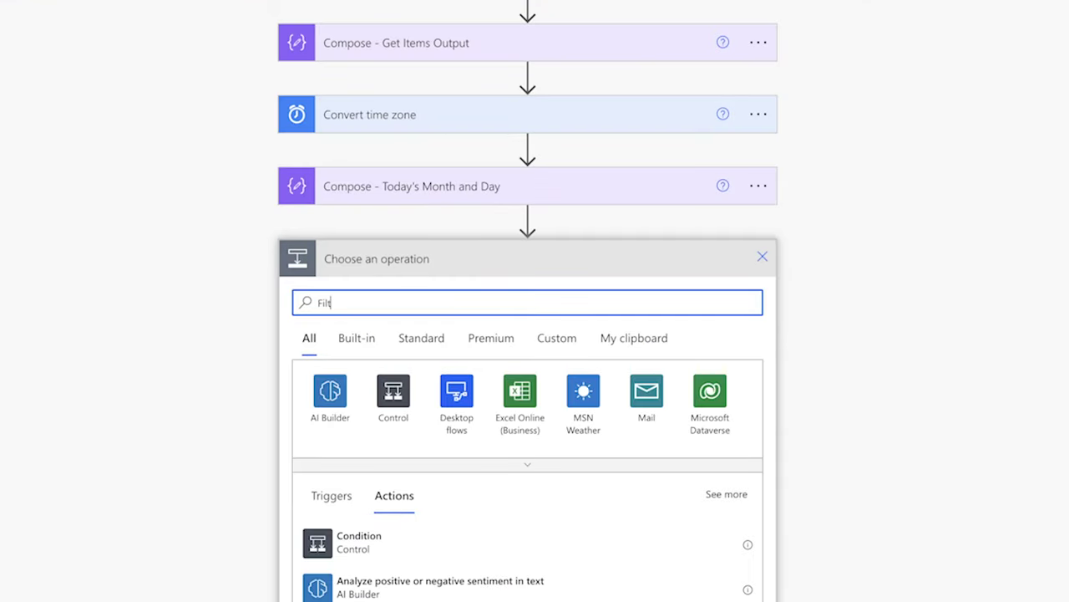
{"action": "type", "text": "er array"}
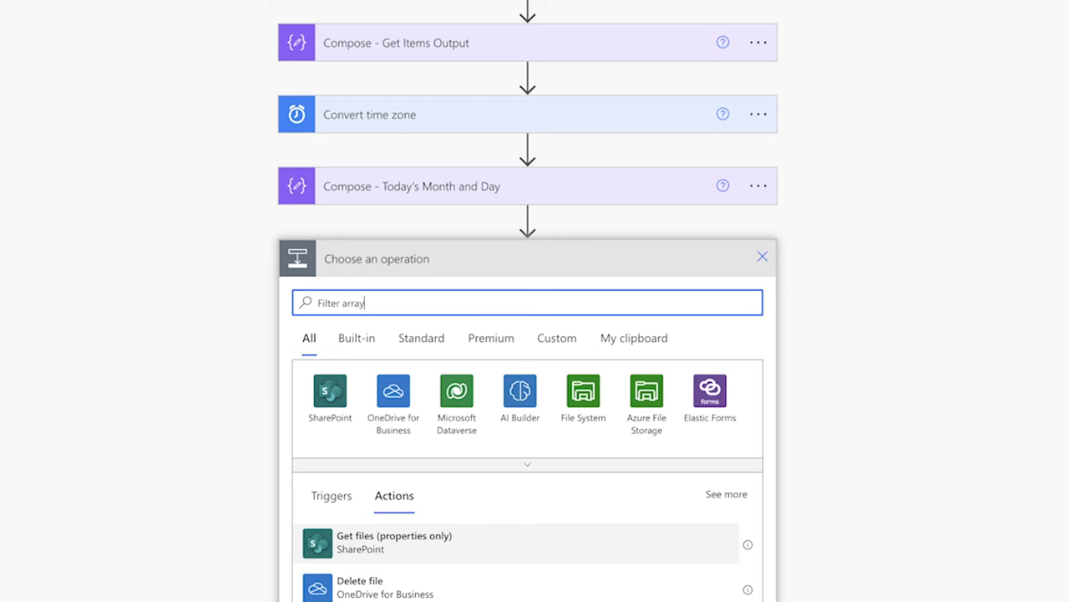
{"action": "left_click", "coordinate": [468, 537]}
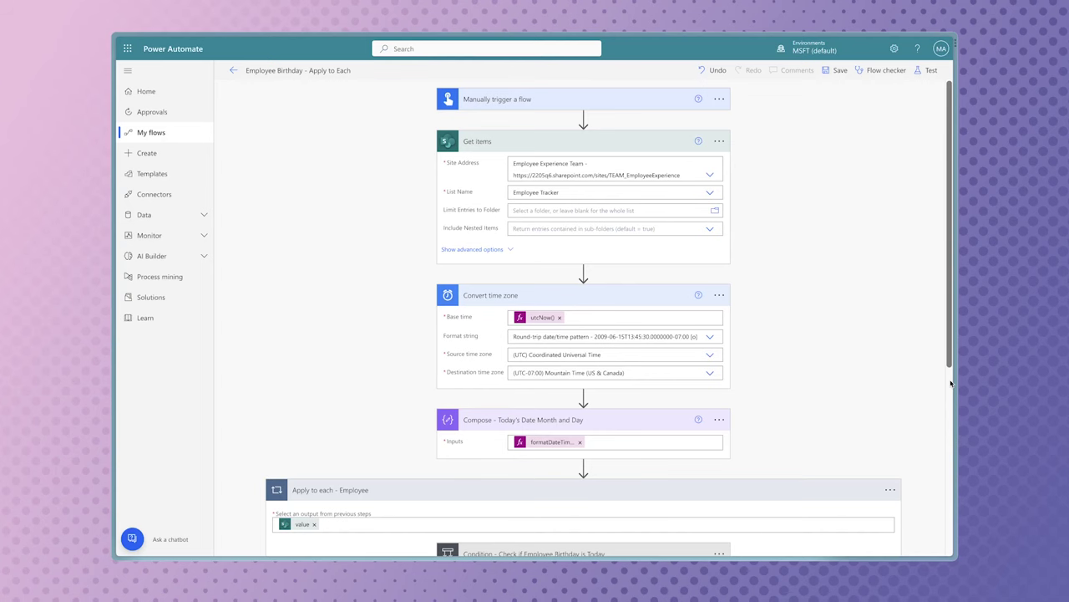
{"action": "scroll", "coordinate": [951, 383], "scroll_direction": "down", "scroll_amount": 5}
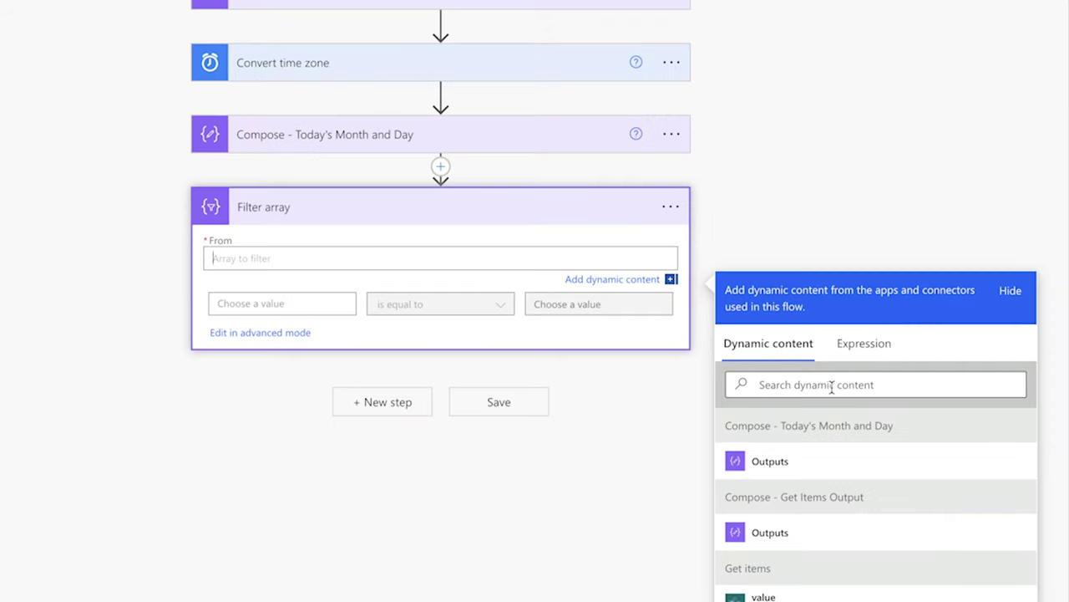
{"action": "left_click", "coordinate": [826, 384]}
{"action": "type", "text": "value"}
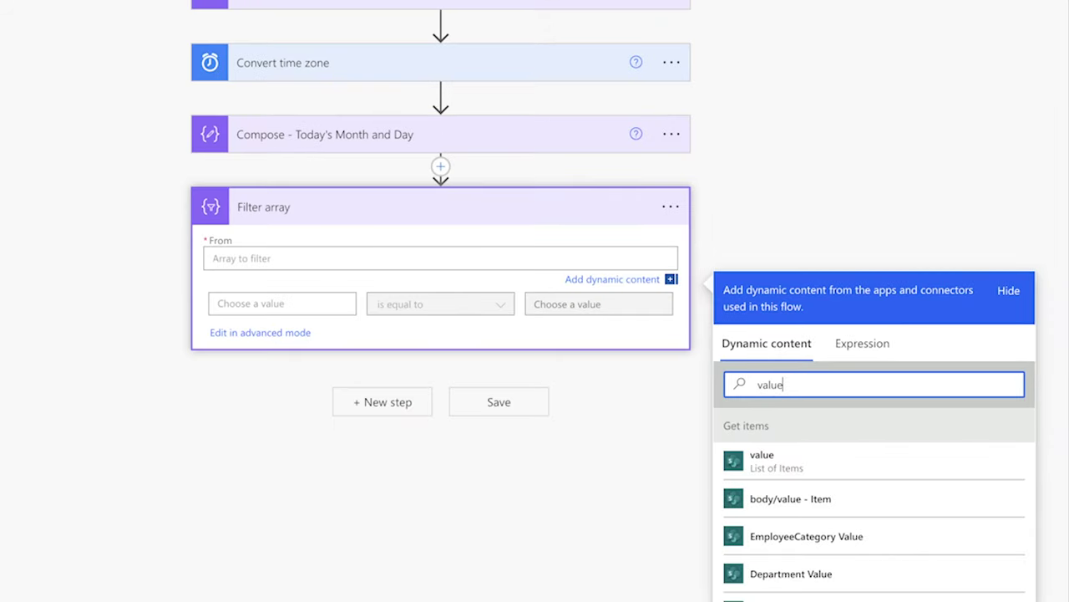
{"action": "left_click", "coordinate": [836, 467]}
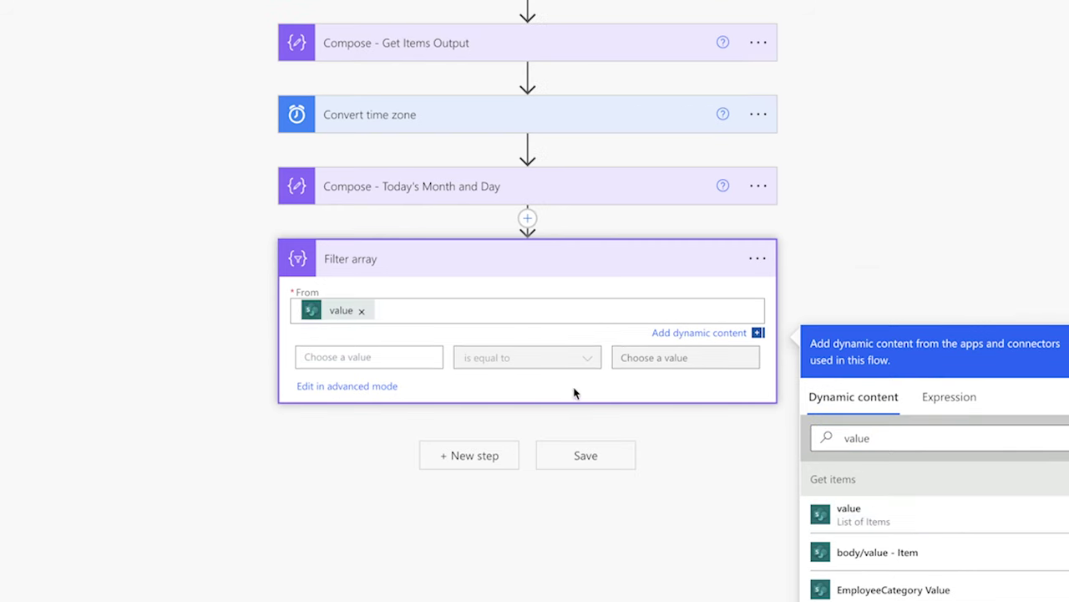
Step: Set the filter condition to Birthdate contains the Outputs of Compose - Today's Month and Day
{"action": "left_click", "coordinate": [320, 308]}
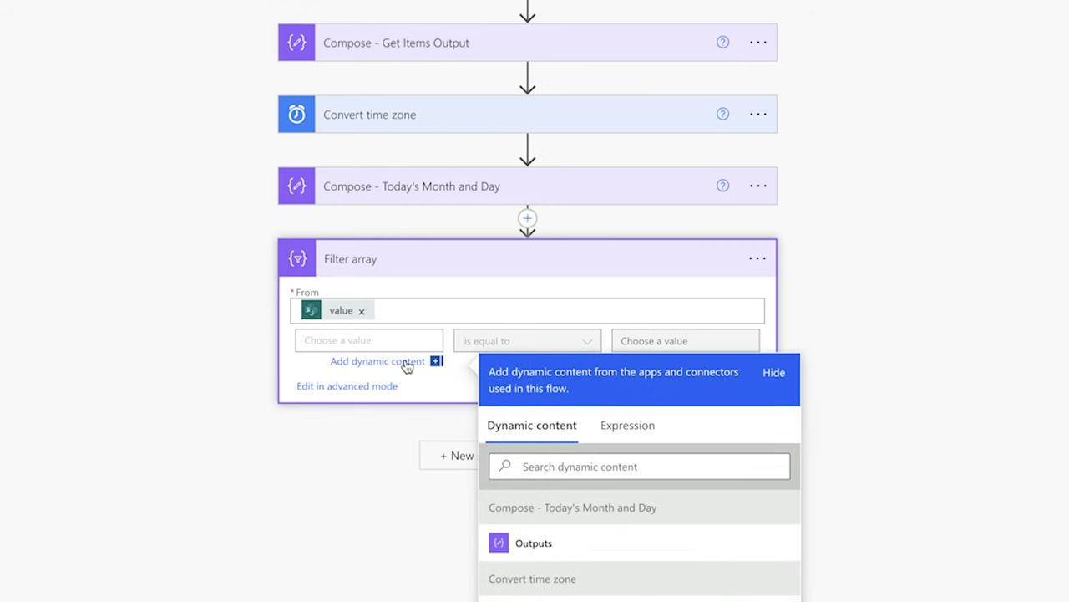
{"action": "left_click", "coordinate": [599, 465]}
{"action": "type", "text": "birth"}
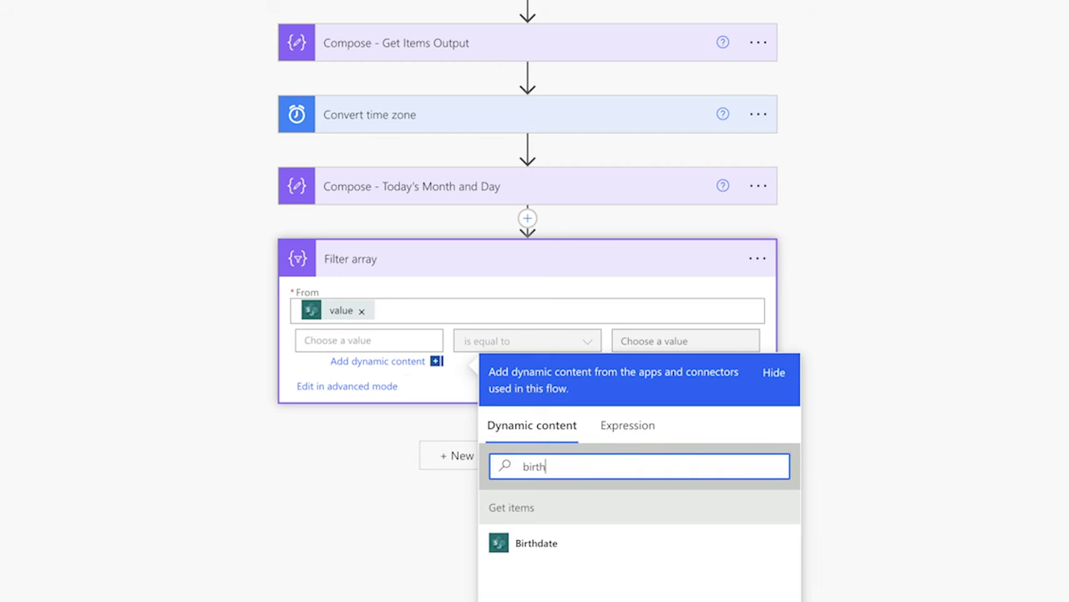
{"action": "left_click", "coordinate": [628, 539]}
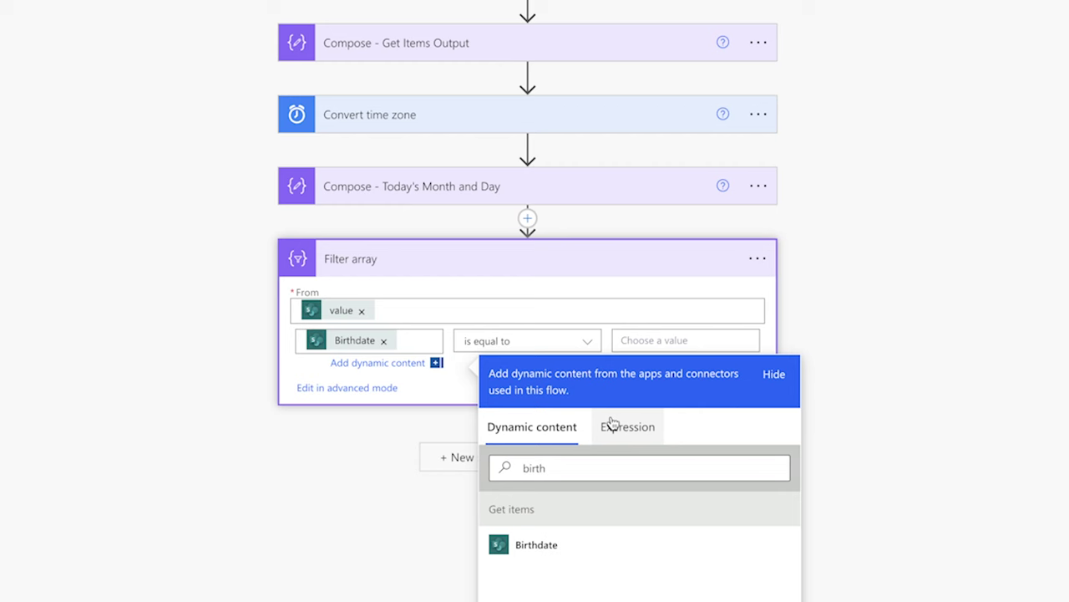
{"action": "left_click", "coordinate": [566, 341]}
{"action": "scroll", "coordinate": [593, 132], "scroll_direction": "up", "scroll_amount": 1}
{"action": "left_click", "coordinate": [563, 70]}
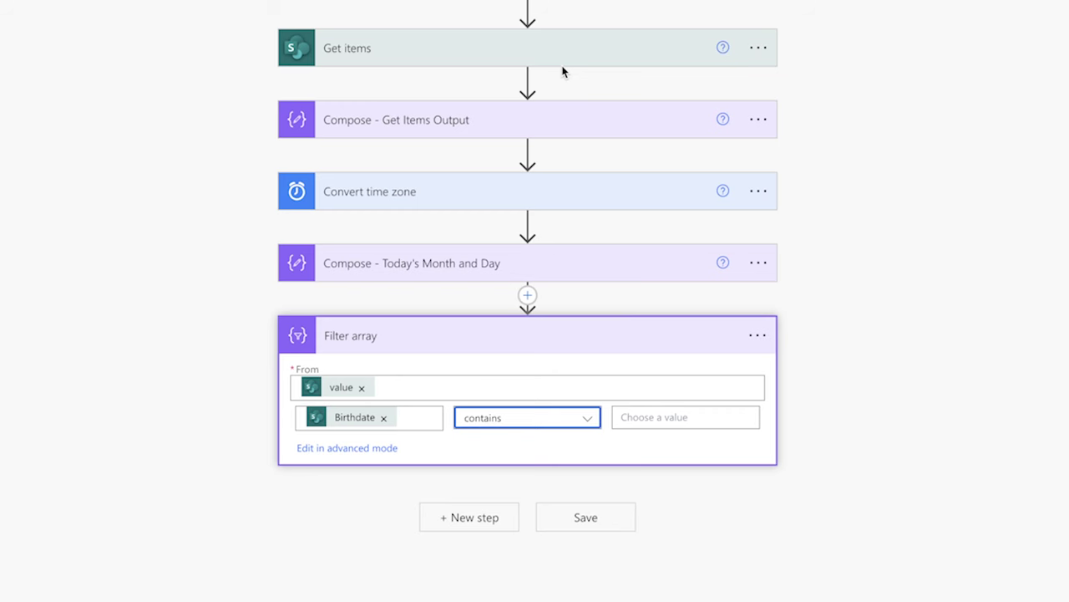
{"action": "left_click", "coordinate": [723, 415]}
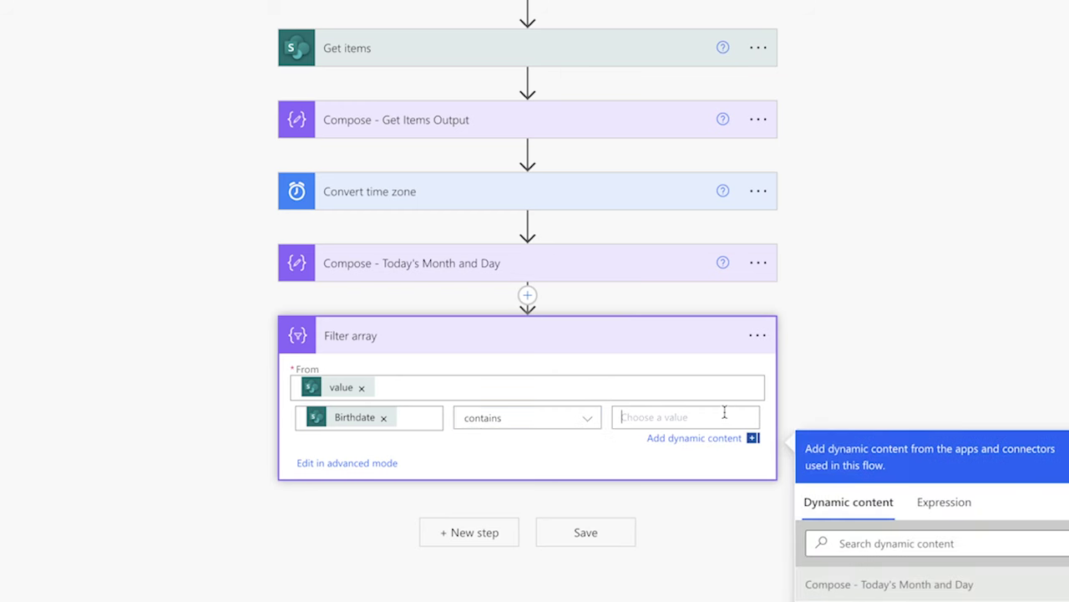
{"action": "left_click", "coordinate": [807, 477]}
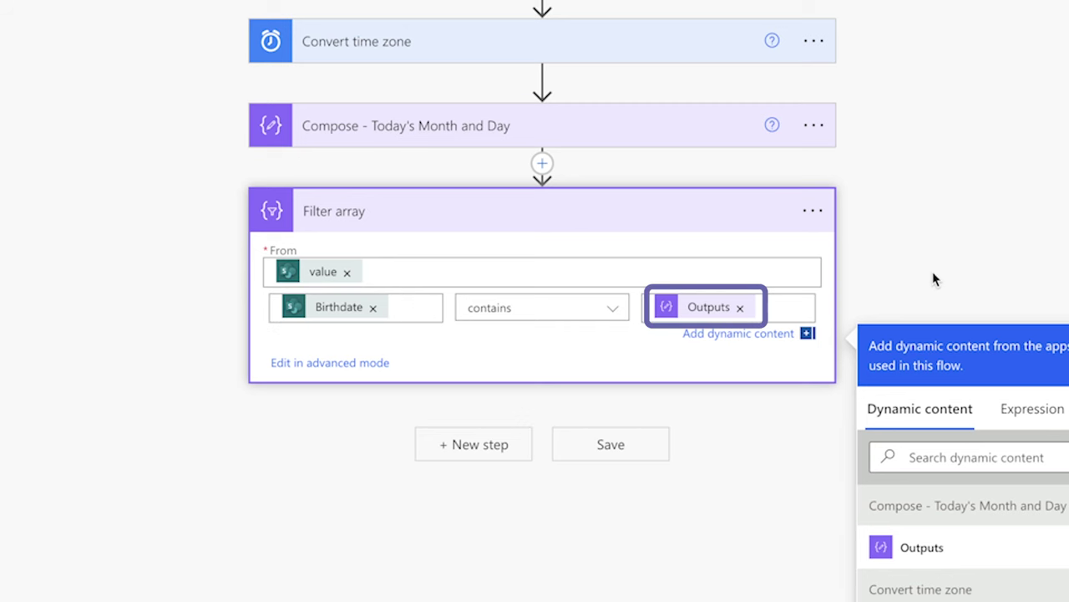
Step: Add a Compose action named Compose - Item Count with the expression length(body('Filter_array')) as its input
{"action": "left_click", "coordinate": [479, 454]}
{"action": "type", "text": "compose"}
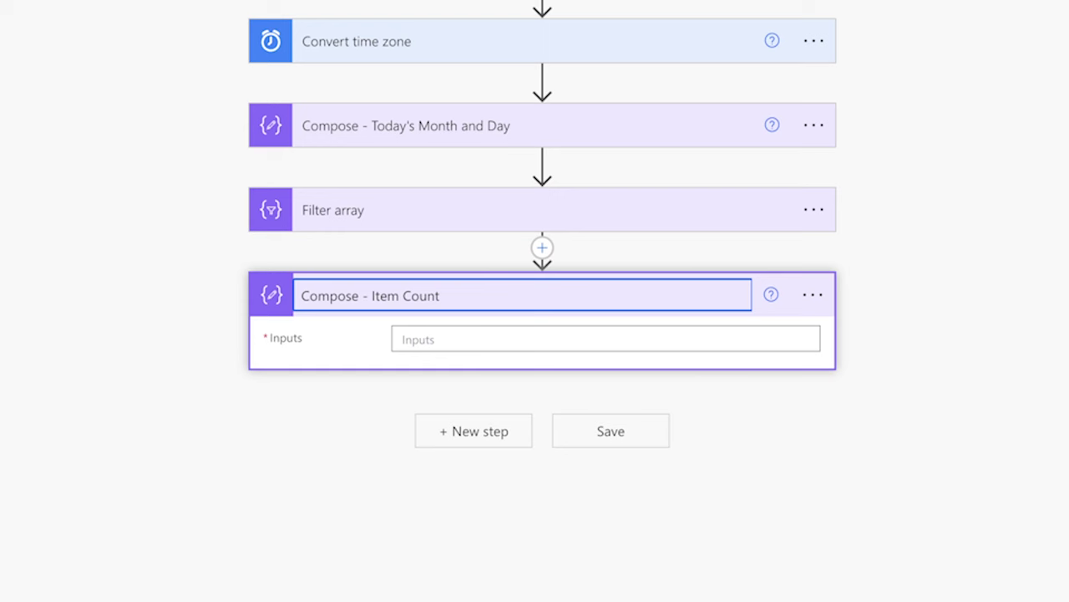
{"action": "left_click", "coordinate": [735, 342]}
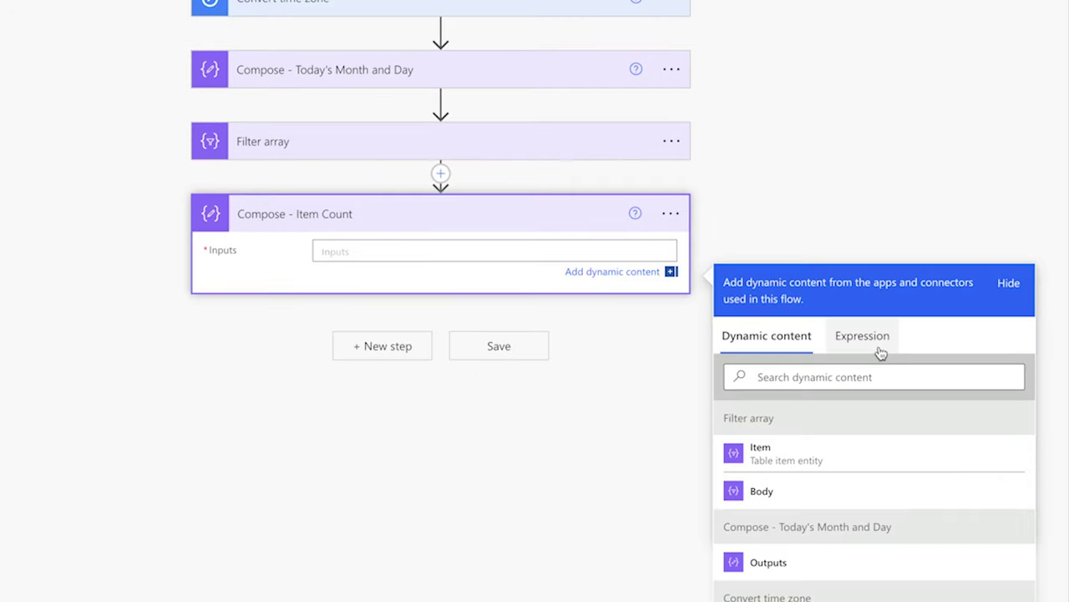
{"action": "left_click", "coordinate": [879, 349]}
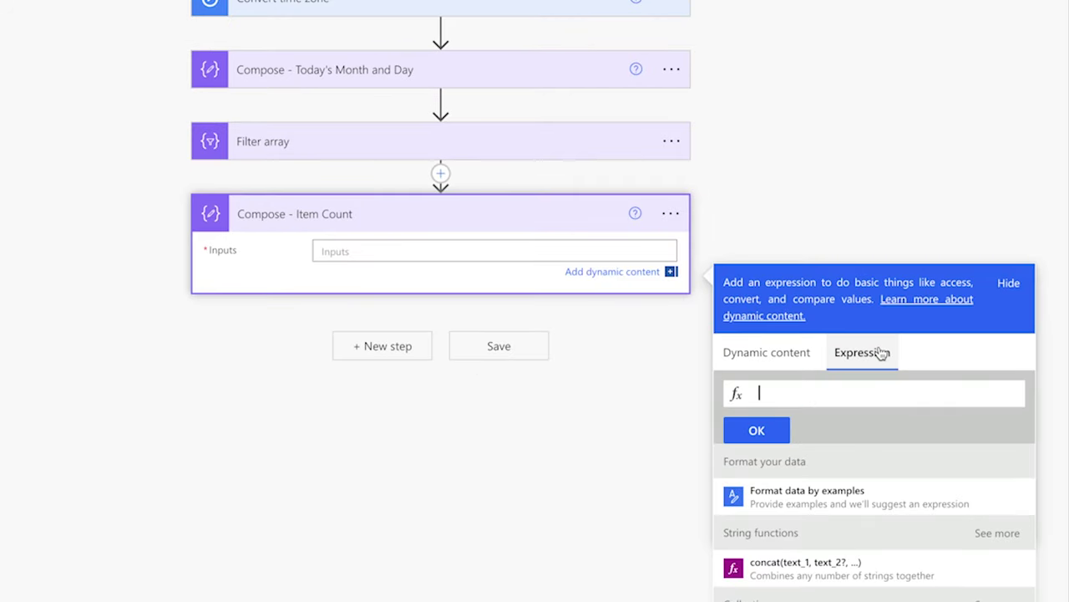
{"action": "type", "text": "length("}
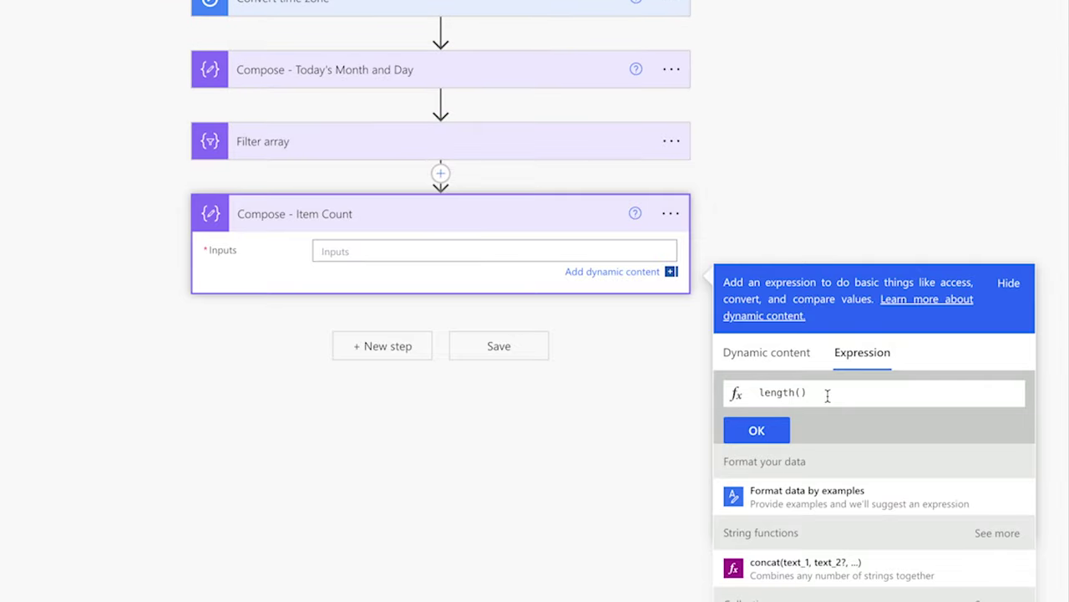
{"action": "left_click", "coordinate": [762, 357]}
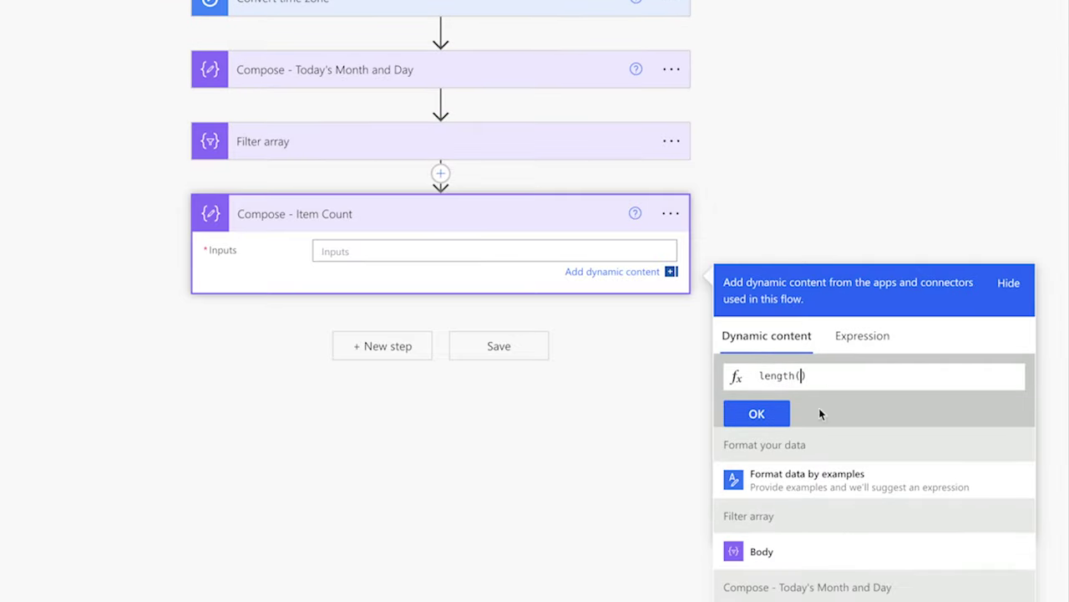
{"action": "left_click", "coordinate": [852, 552]}
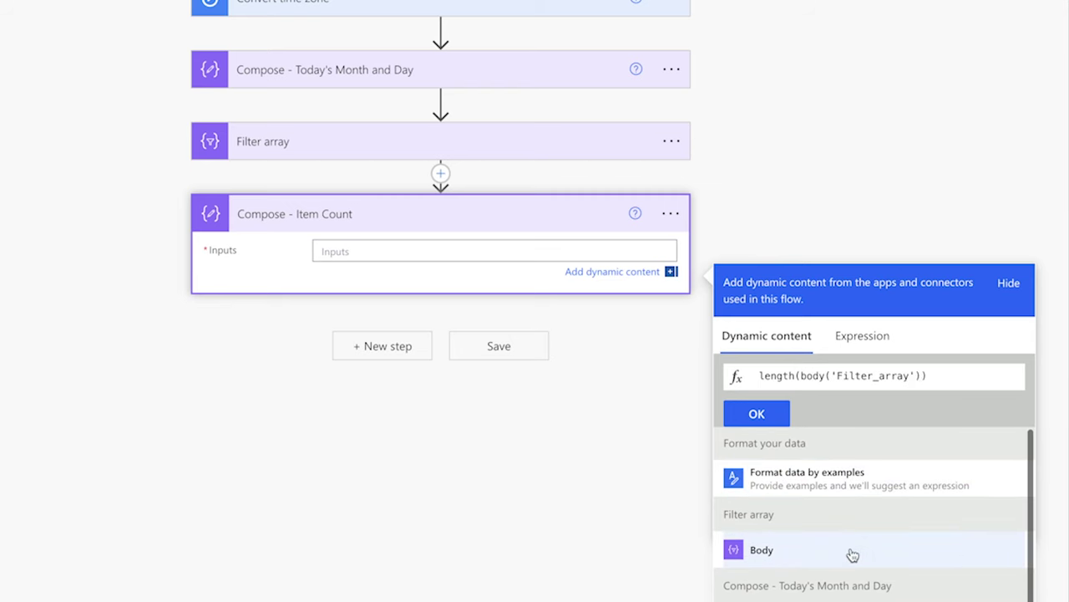
{"action": "left_click", "coordinate": [756, 414]}
Step: Save the flow, run a manual test and check the output of Compose - Item Count
{"action": "left_click", "coordinate": [923, 70]}
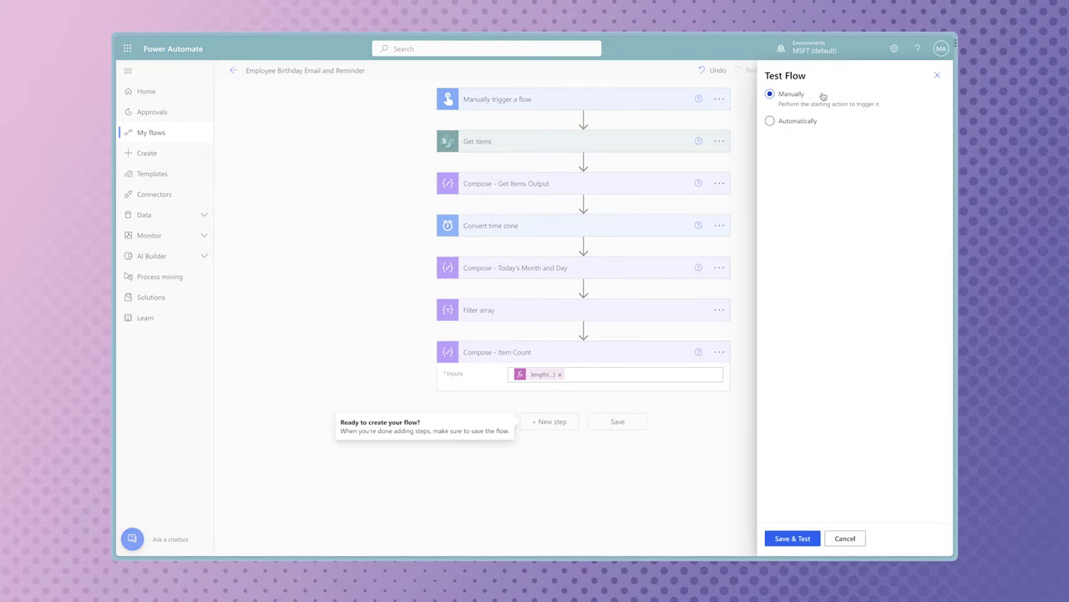
{"action": "left_click", "coordinate": [798, 538]}
{"action": "left_click", "coordinate": [817, 539]}
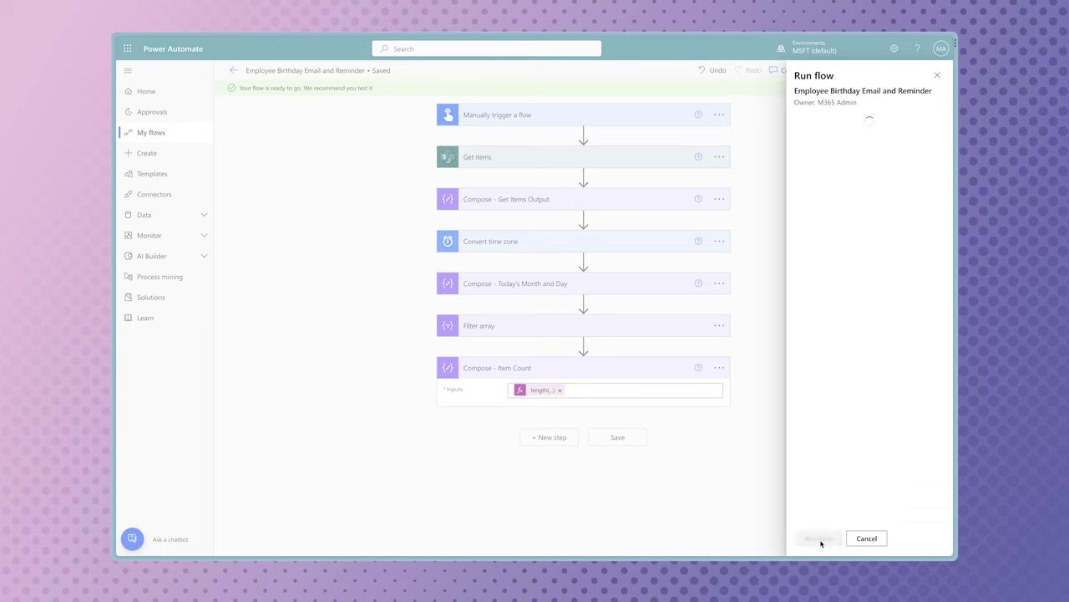
{"action": "left_click", "coordinate": [820, 542]}
{"action": "left_click", "coordinate": [631, 382]}
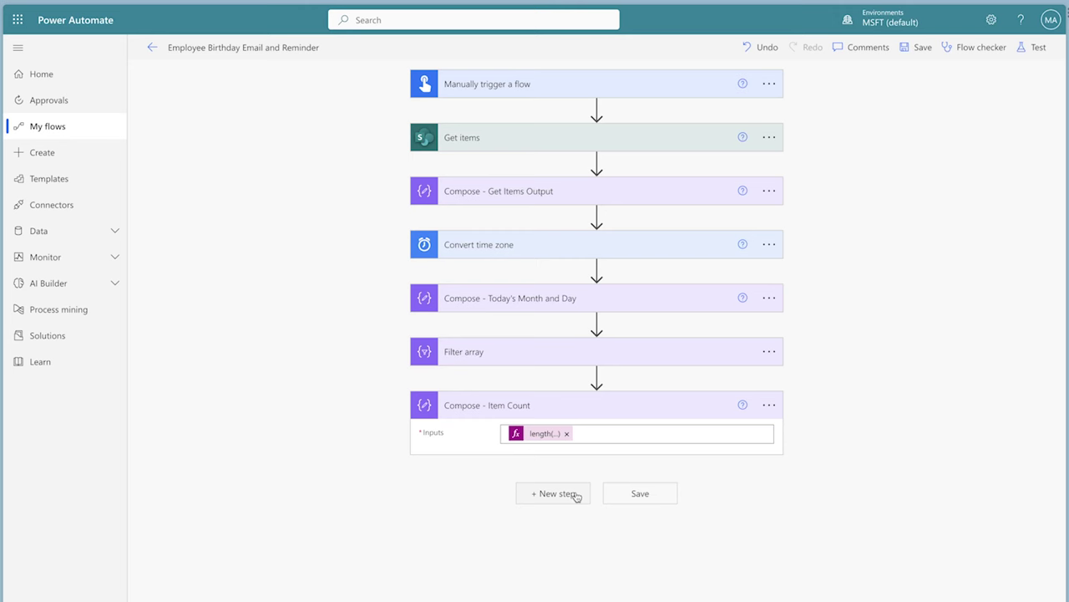
Step: Add a Condition that checks whether the Outputs of Compose - Item Count is not equal to 0
{"action": "left_click", "coordinate": [556, 493]}
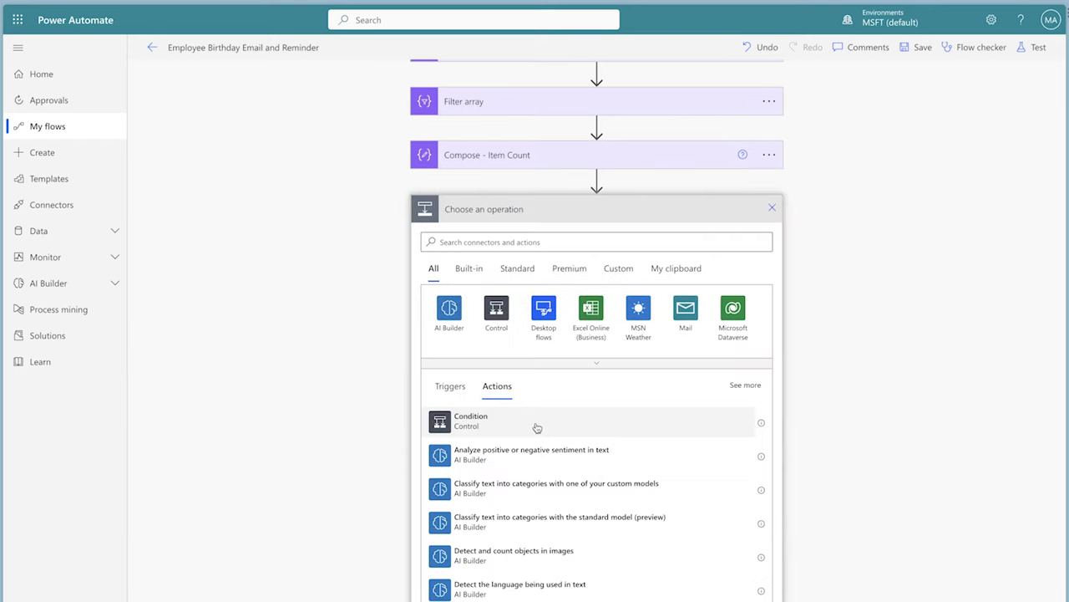
{"action": "left_click", "coordinate": [534, 422]}
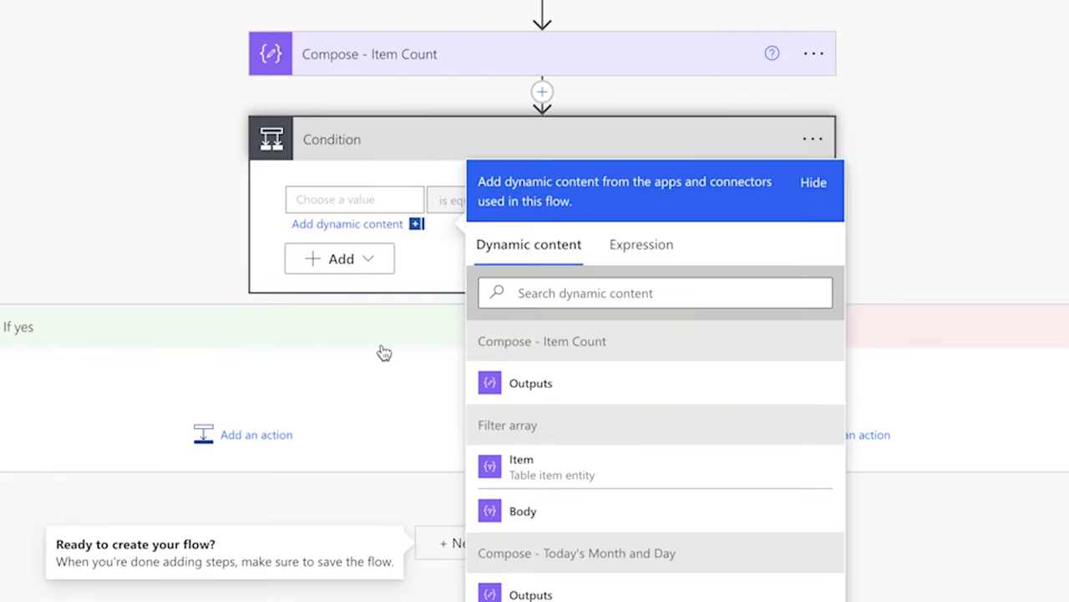
{"action": "left_click", "coordinate": [624, 383]}
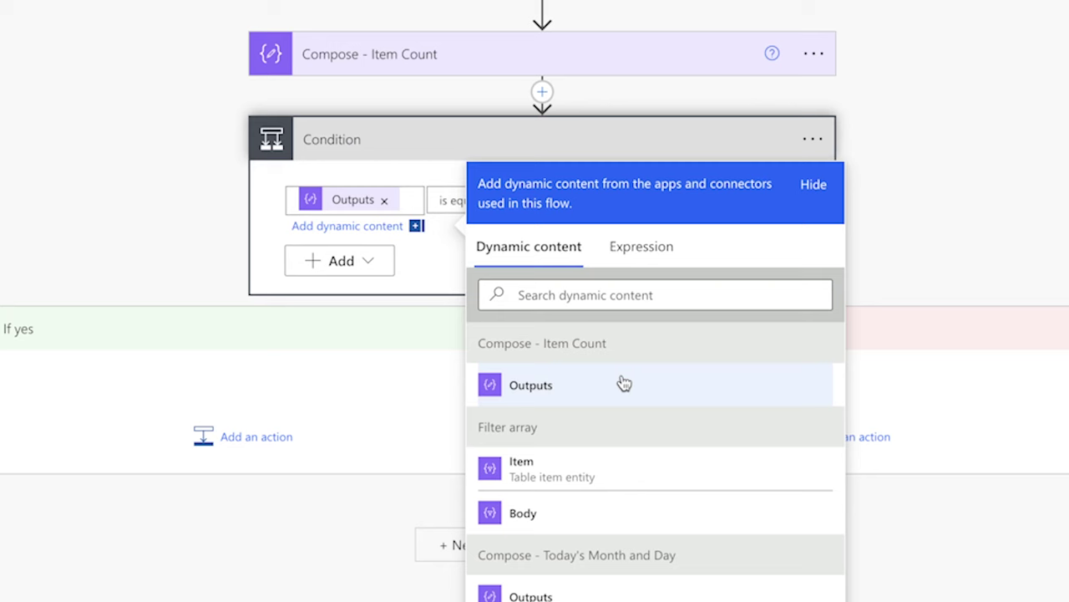
{"action": "left_click", "coordinate": [456, 204]}
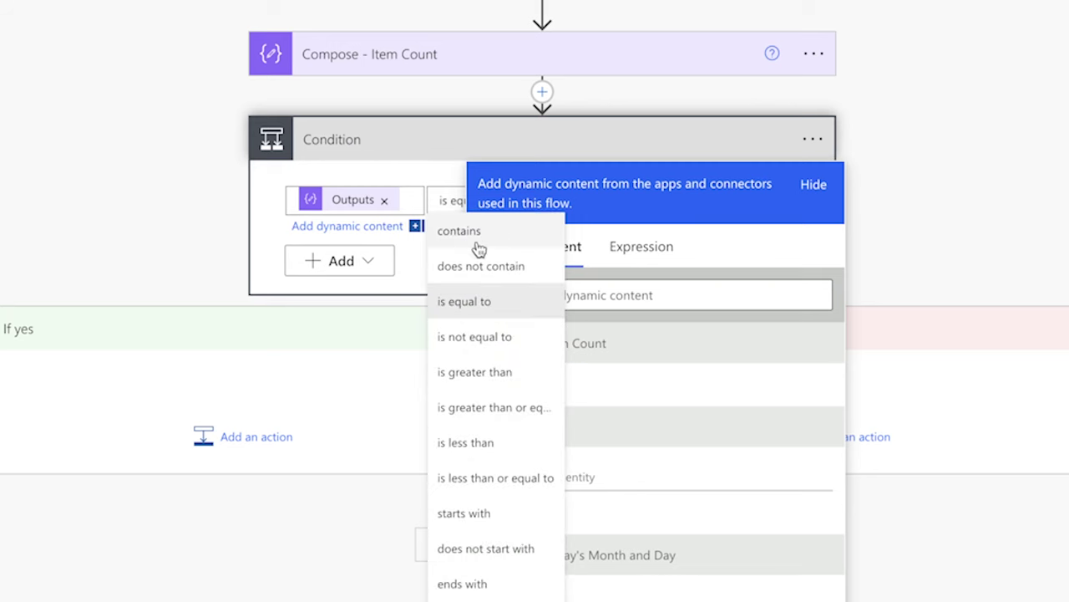
{"action": "left_click", "coordinate": [504, 337]}
{"action": "left_click", "coordinate": [637, 343]}
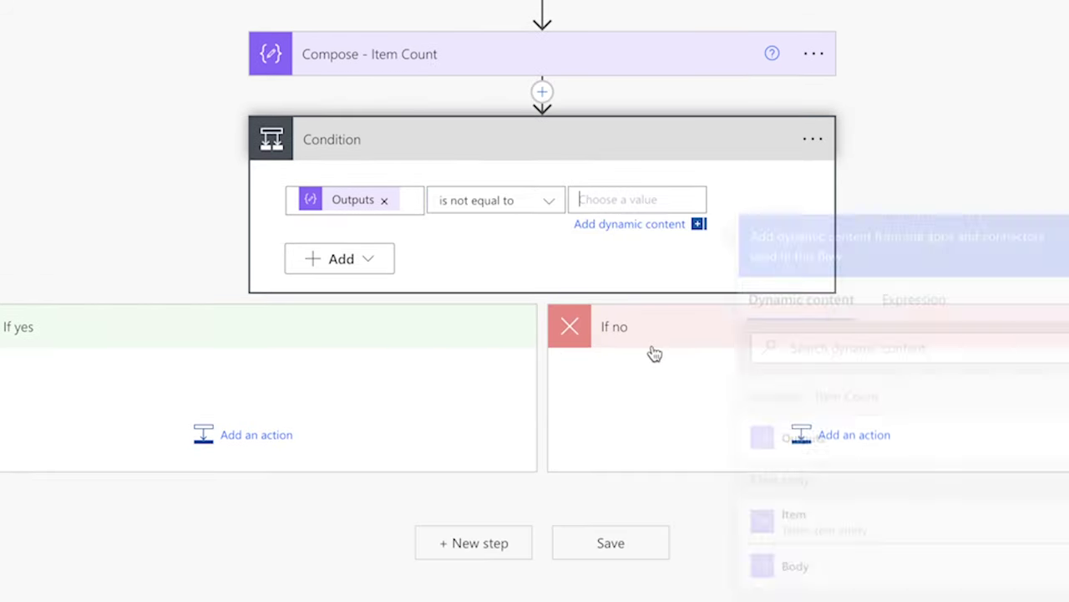
{"action": "type", "text": "0"}
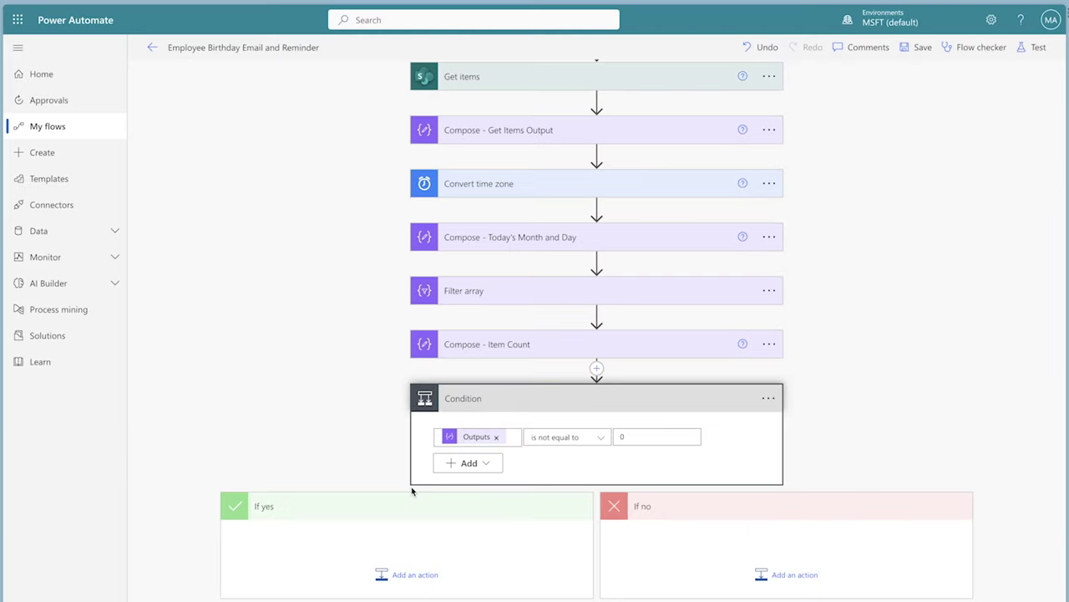
Step: Add an Apply to each action in the If yes branch that loops over the Filter array Body
{"action": "left_click", "coordinate": [407, 574]}
{"action": "type", "text": "apply"}
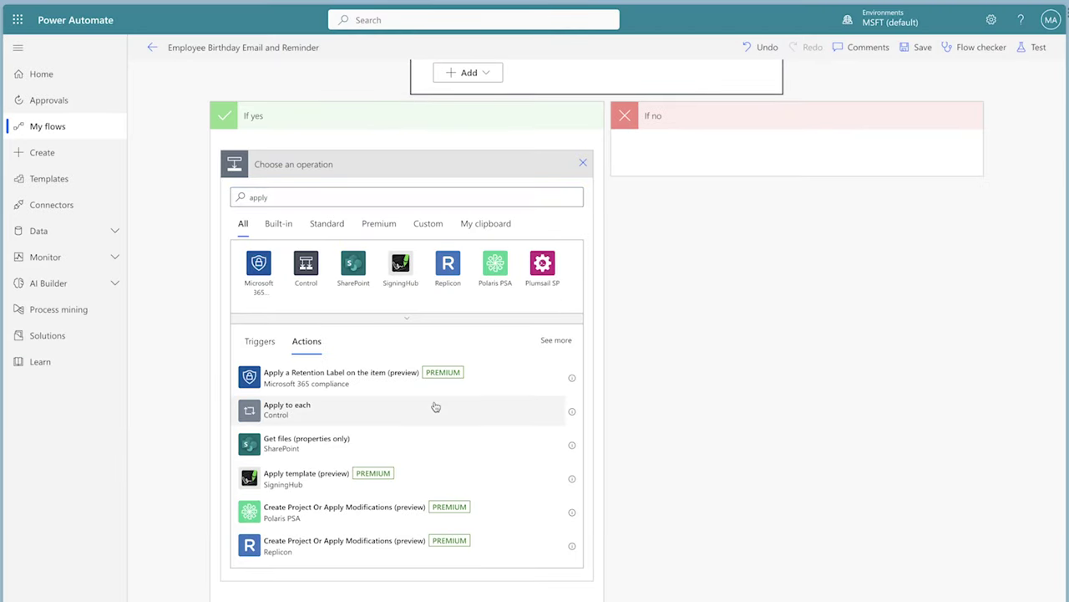
{"action": "left_click", "coordinate": [432, 406]}
{"action": "type", "text": "body"}
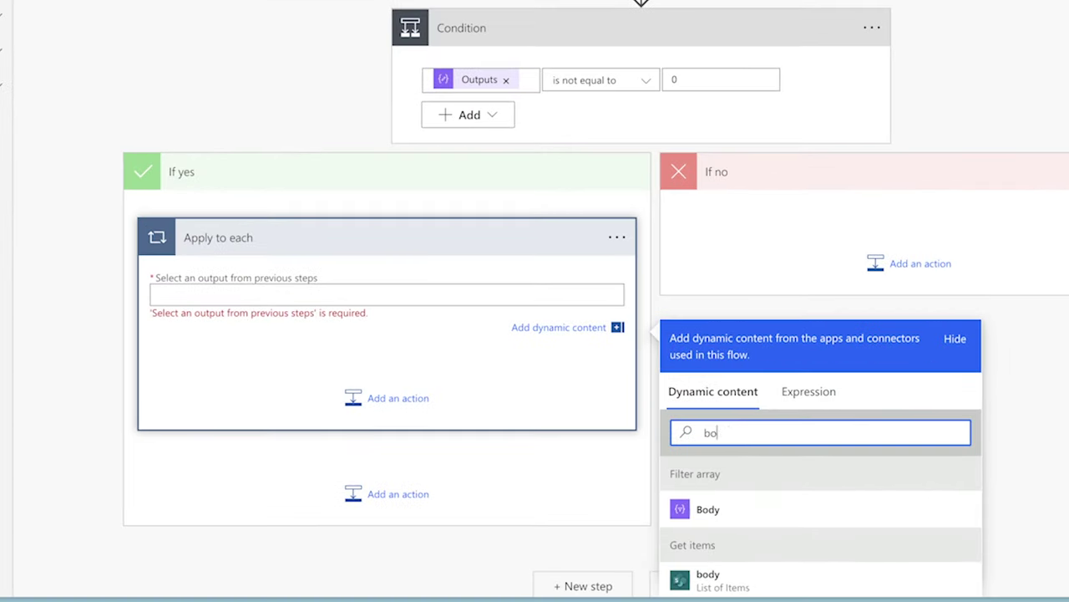
{"action": "left_click", "coordinate": [697, 596]}
Step: Rename the loop to Apply to each - Employee with Birthday
{"action": "left_click", "coordinate": [617, 245]}
{"action": "left_click", "coordinate": [668, 303]}
{"action": "type", "text": "- Employee with Birthday"}
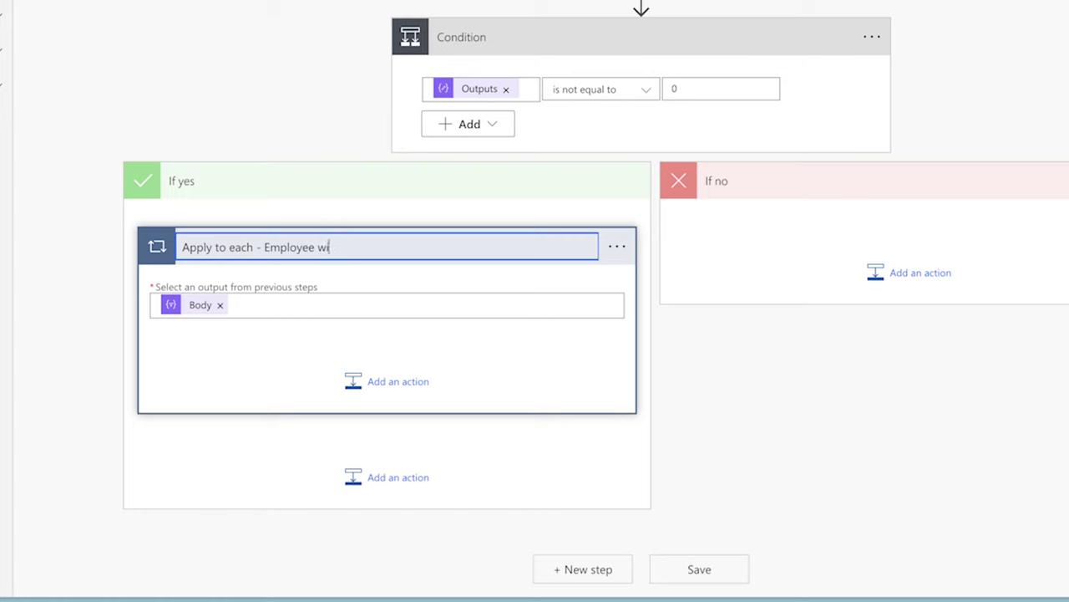
Step: Add a Compose action inside the loop and name it Compose - Employee First Name
{"action": "left_click", "coordinate": [387, 383]}
{"action": "type", "text": "Compose"}
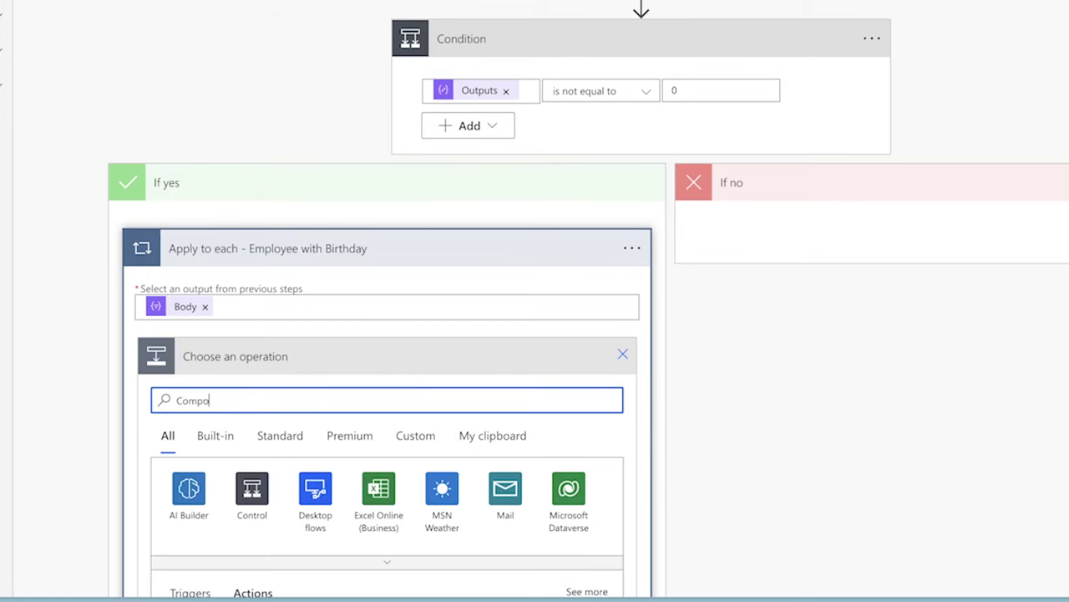
{"action": "scroll", "coordinate": [490, 401], "scroll_direction": "down", "scroll_amount": 2}
{"action": "left_click", "coordinate": [490, 434]}
{"action": "left_click", "coordinate": [618, 255]}
{"action": "left_click", "coordinate": [671, 310]}
{"action": "type", "text": "- Employee First Name"}
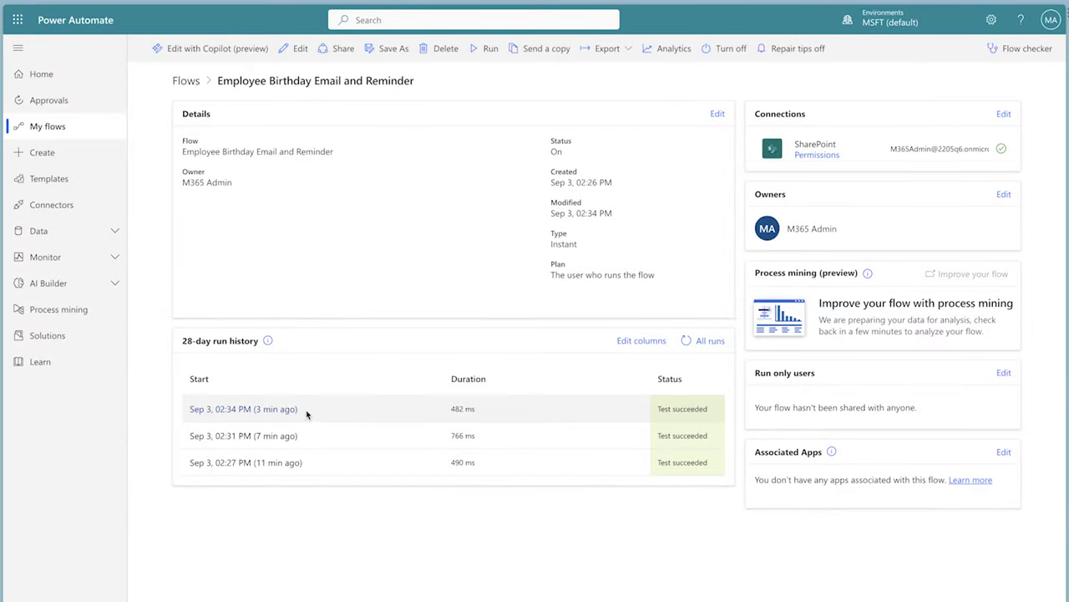
Step: Open the most recent run in the run history and examine the property names in the Filter array output body
{"action": "left_click", "coordinate": [282, 411]}
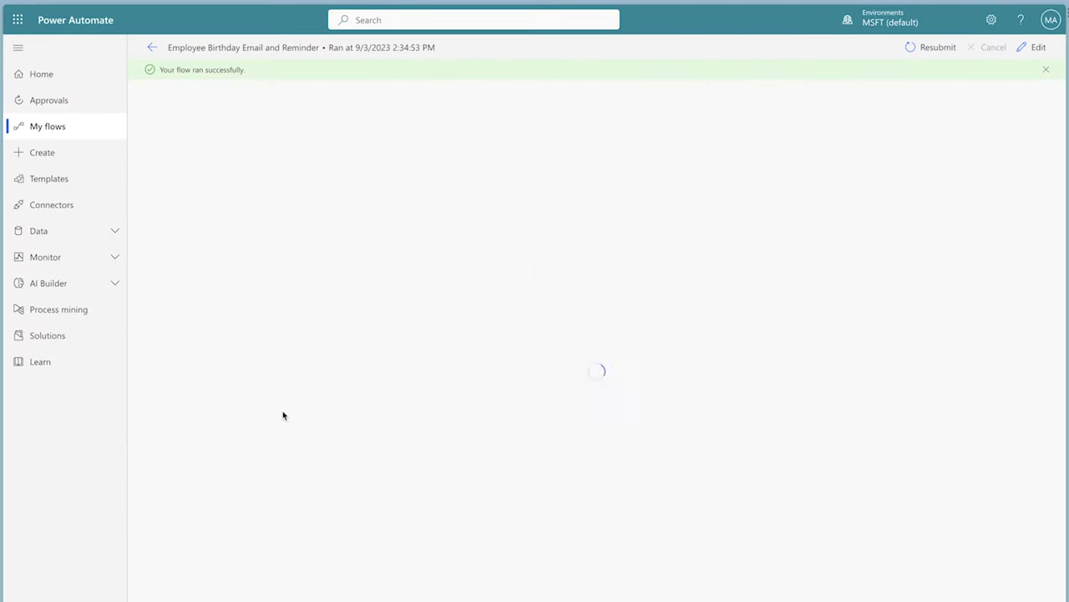
{"action": "left_click", "coordinate": [554, 383]}
{"action": "scroll", "coordinate": [626, 568], "scroll_direction": "down", "scroll_amount": 3}
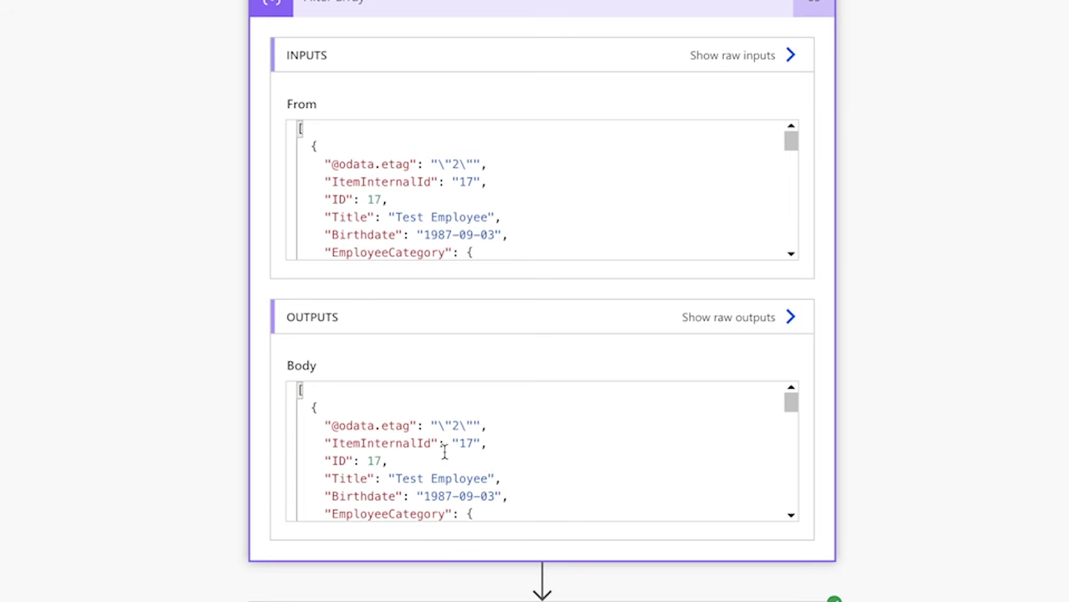
{"action": "scroll", "coordinate": [443, 451], "scroll_direction": "down", "scroll_amount": 4}
{"action": "scroll", "coordinate": [442, 451], "scroll_direction": "down", "scroll_amount": 5}
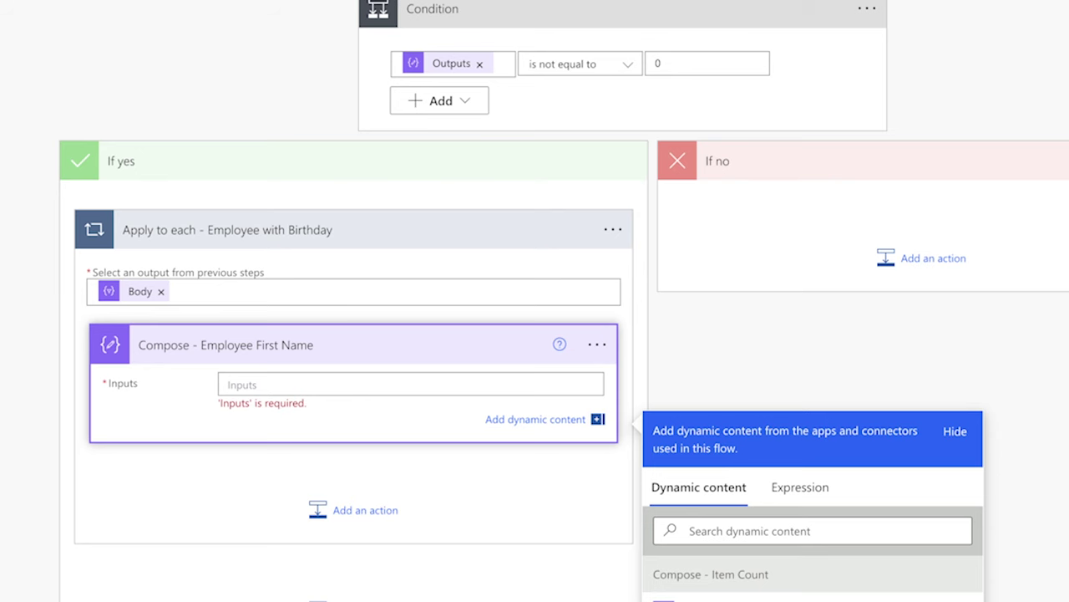
Step: Set the input of Compose - Employee First Name to the expression item()?['FirstName']
{"action": "scroll", "coordinate": [534, 334], "scroll_direction": "down", "scroll_amount": 1}
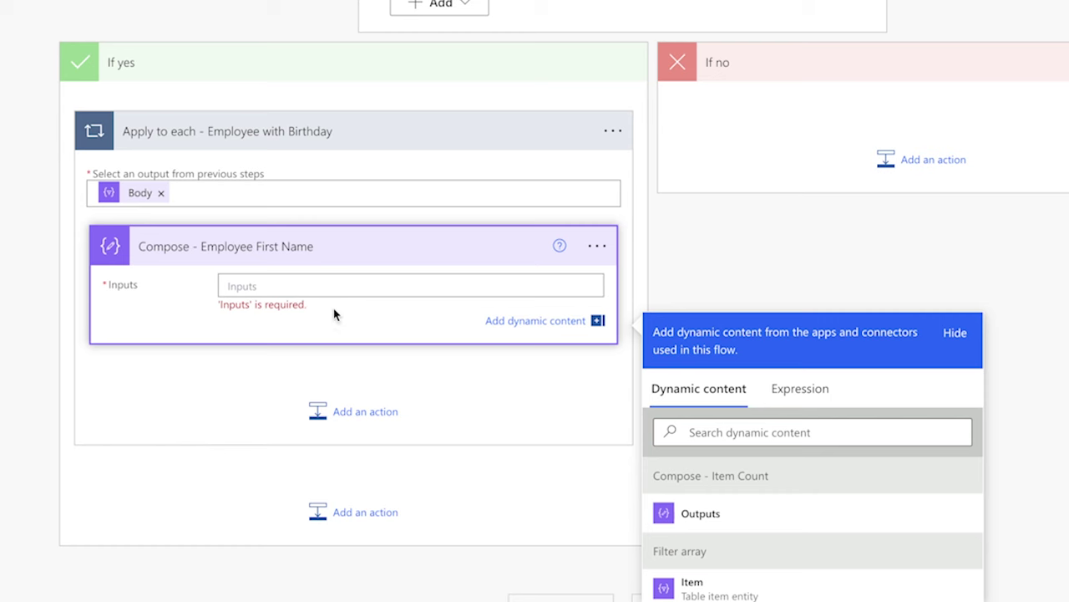
{"action": "left_click", "coordinate": [787, 406]}
{"action": "type", "text": "i"}
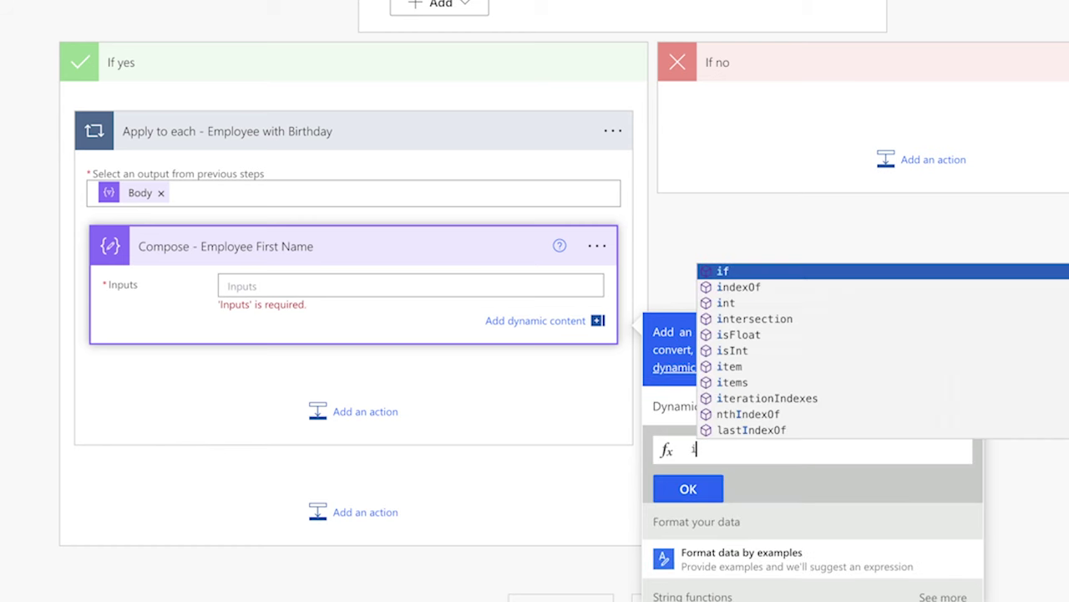
{"action": "type", "text": "tem("}
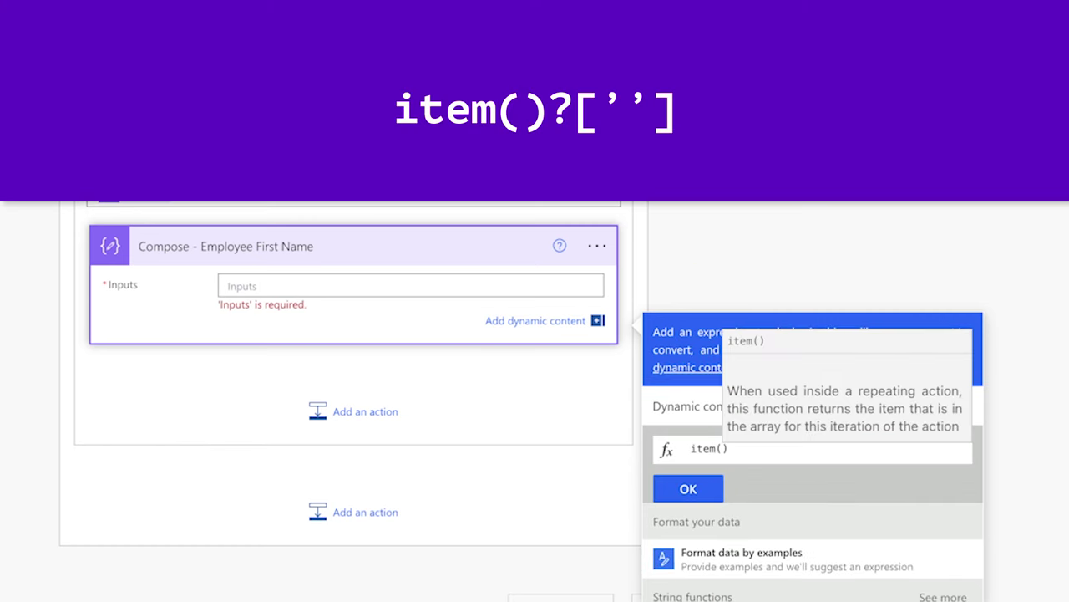
{"action": "type", "text": ")?[''"}
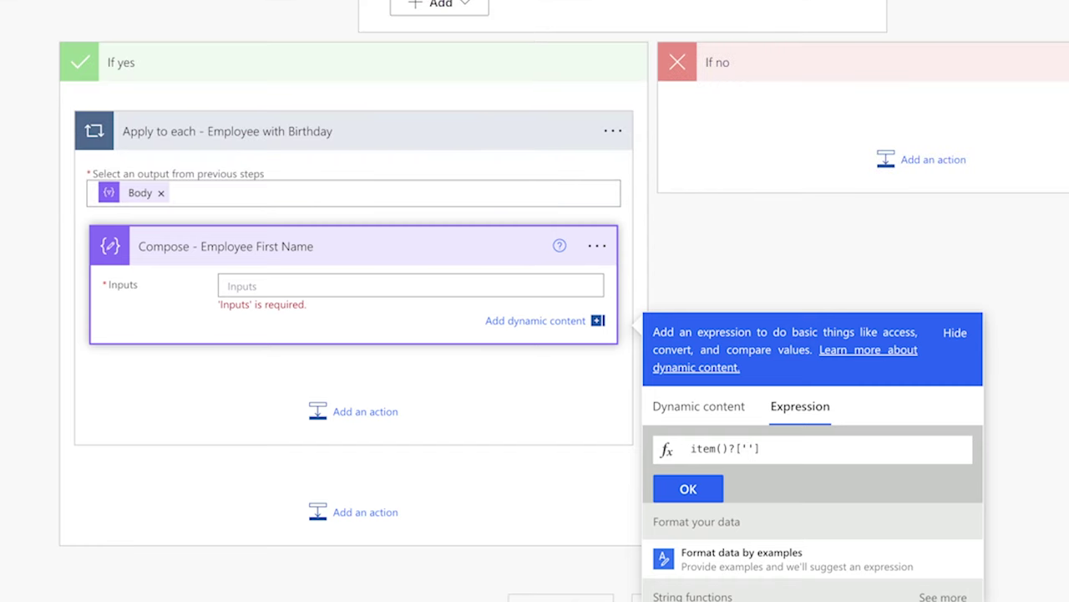
{"action": "type", "text": "FirstName"}
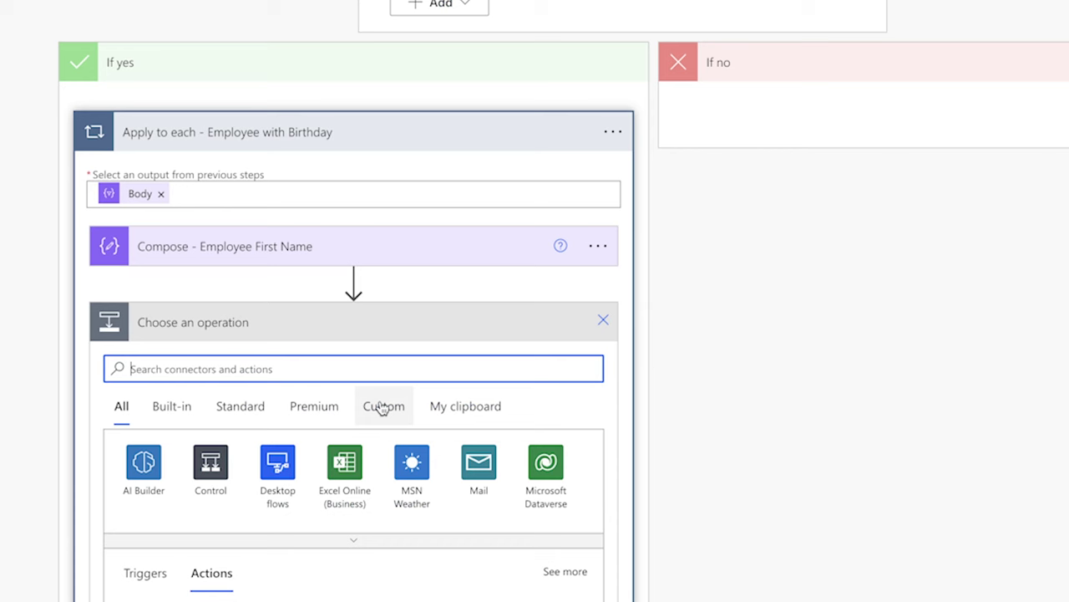
Step: Add a second Compose action inside the loop and name it Compose - Employee Email
{"action": "type", "text": "Compose"}
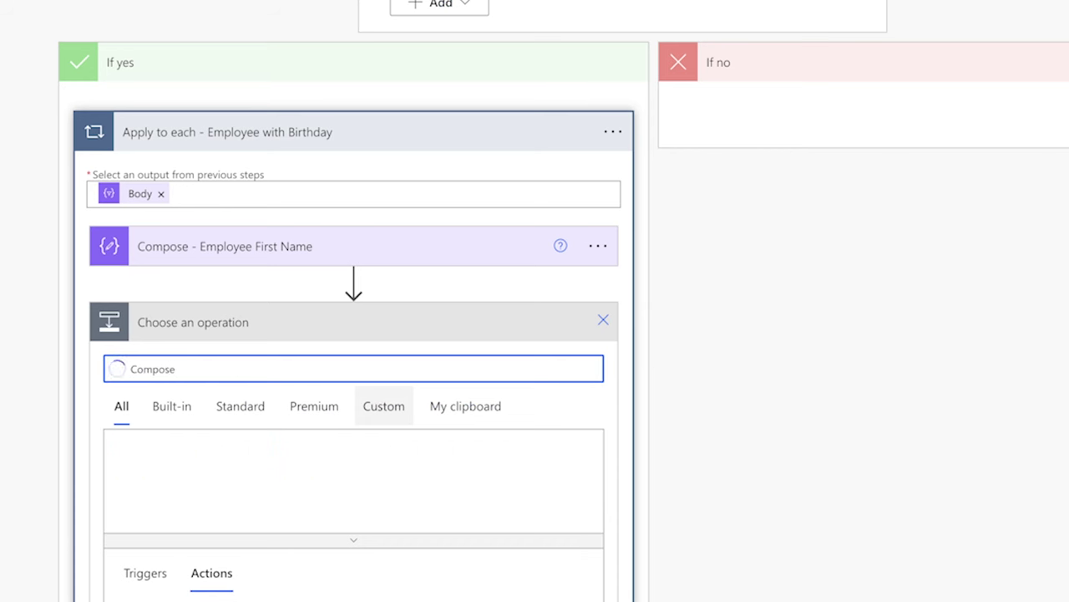
{"action": "scroll", "coordinate": [398, 404], "scroll_direction": "down", "scroll_amount": 4}
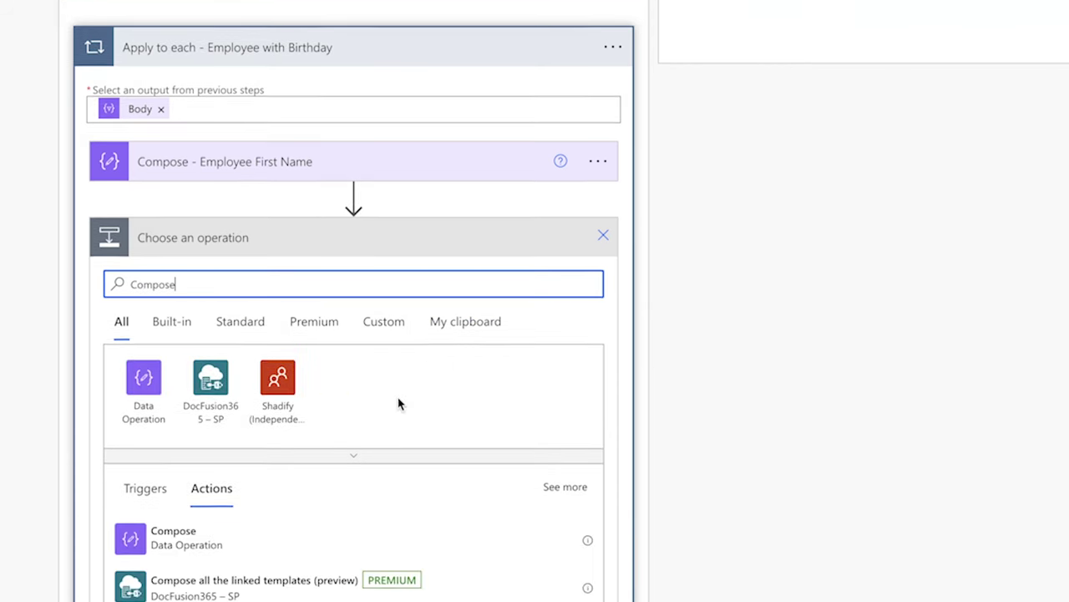
{"action": "left_click", "coordinate": [206, 316]}
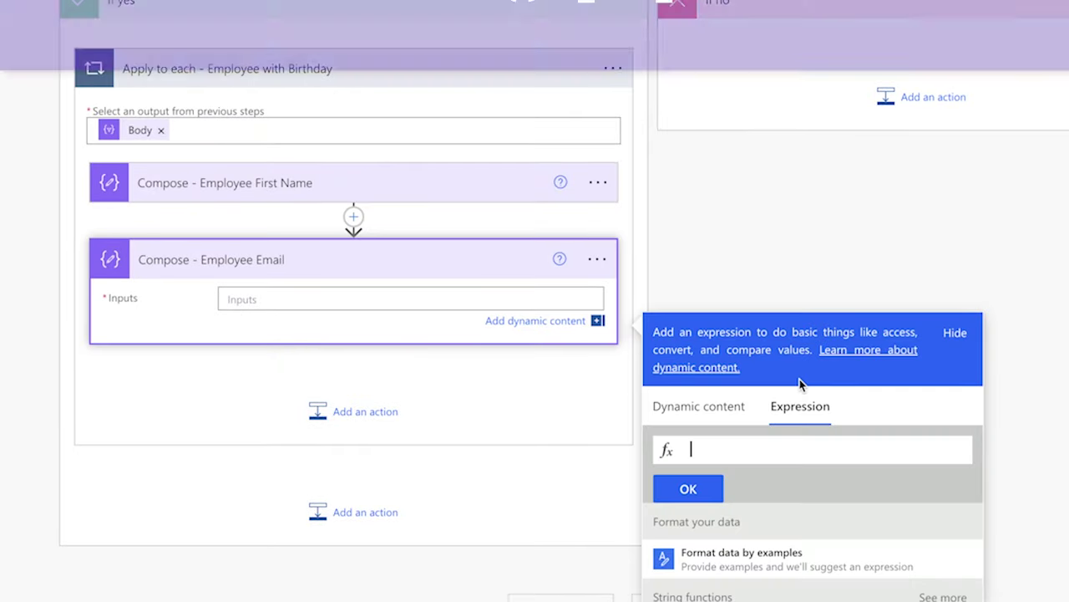
Step: Set the input of Compose - Employee Email to the expression item()?['Profile/Email']
{"action": "type", "text": "item()"}
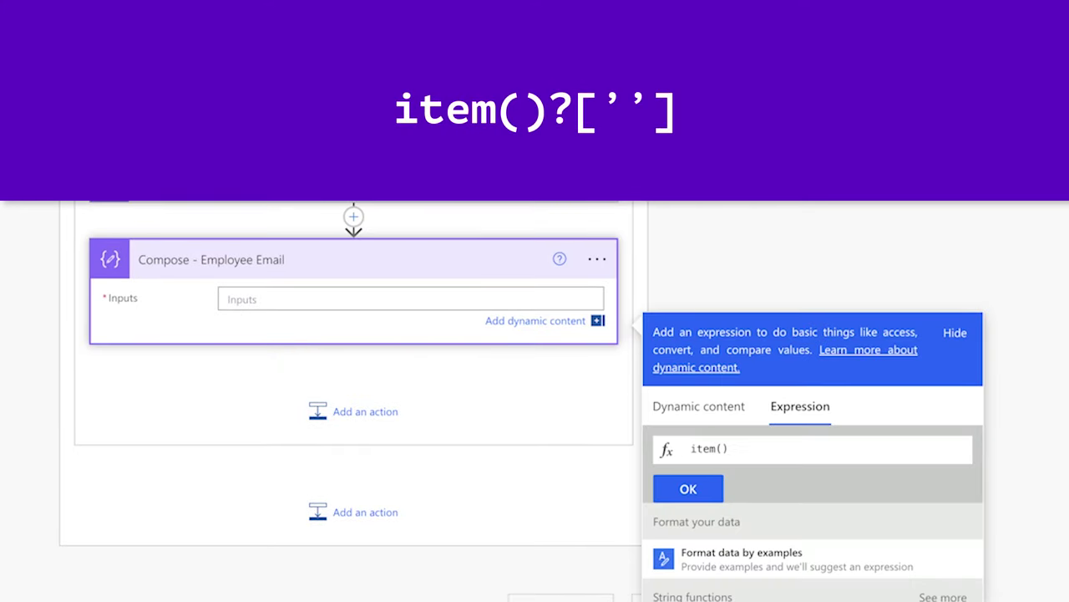
{"action": "type", "text": "?['']"}
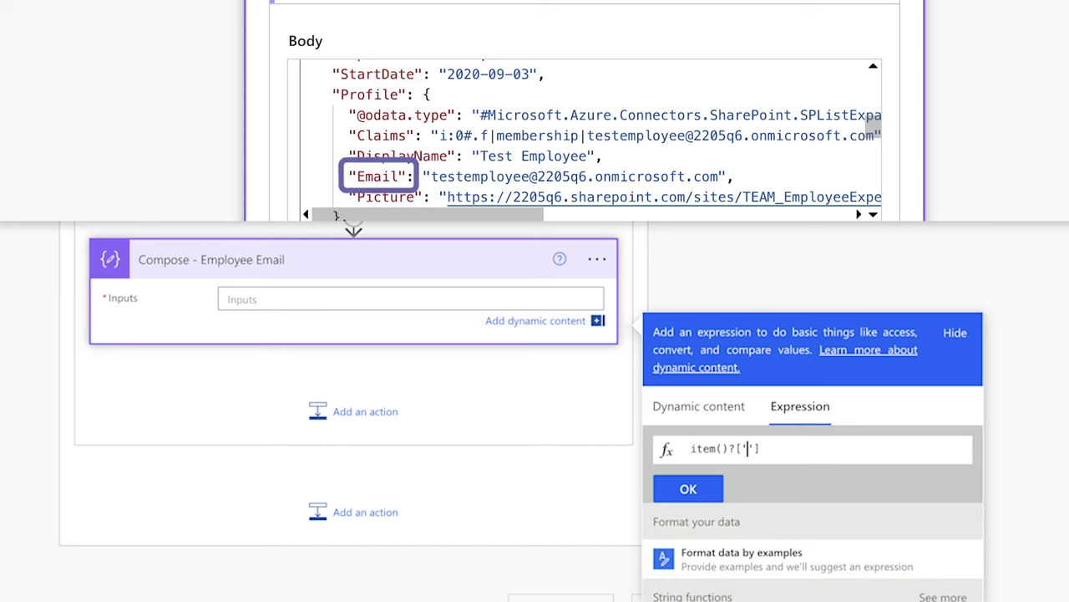
{"action": "type", "text": "Profile/Email"}
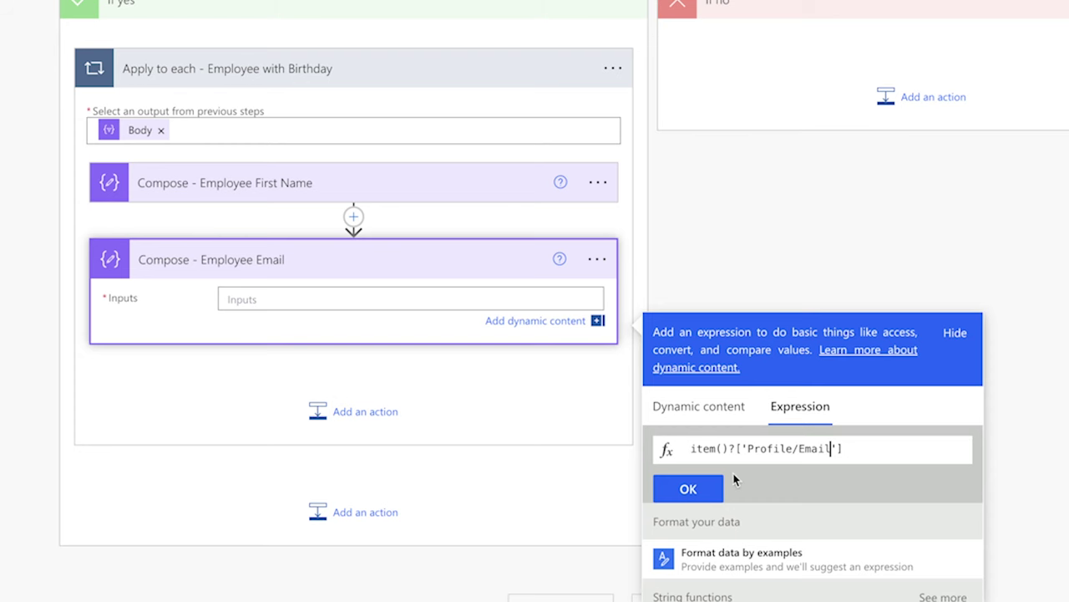
{"action": "left_click", "coordinate": [710, 488]}
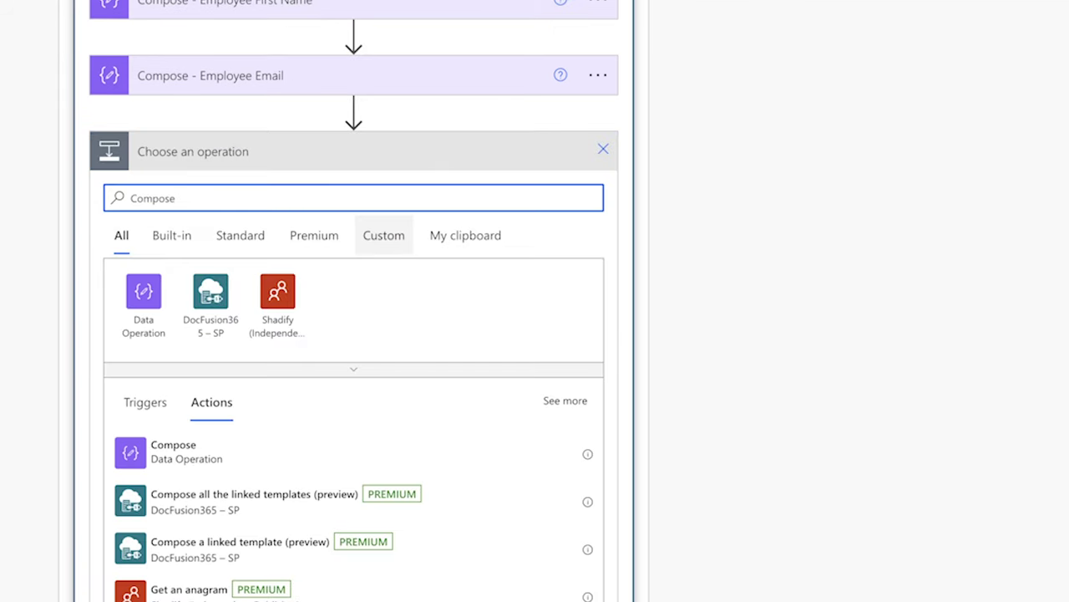
Step: Add a Compose action named Compose - Manager First Name inside the loop and write the expression item()?['Manager/DisplayName'] for its input
{"action": "left_click", "coordinate": [353, 440]}
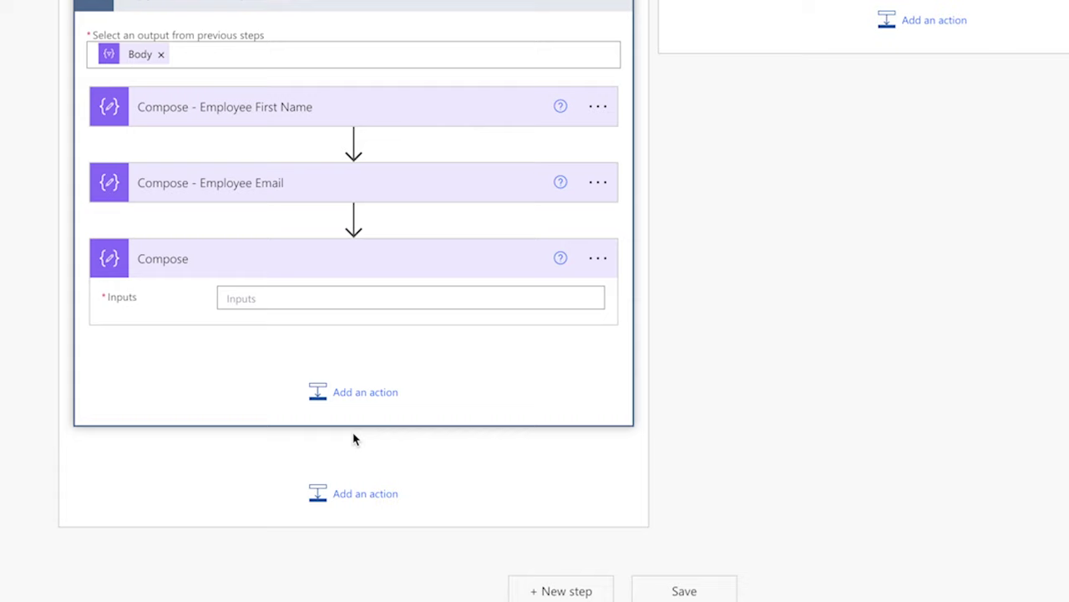
{"action": "left_click", "coordinate": [814, 406]}
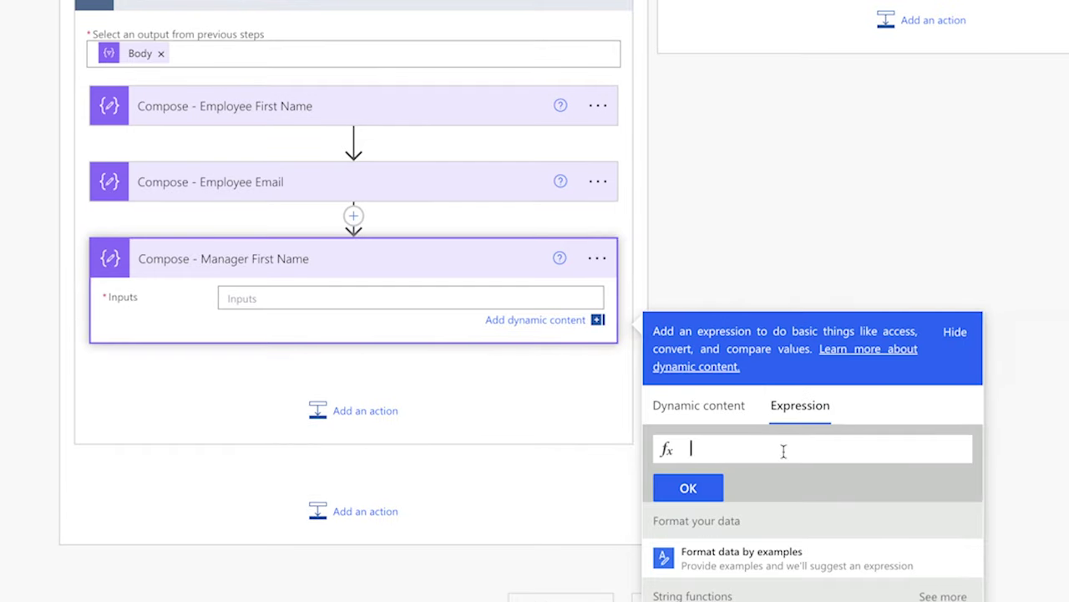
{"action": "type", "text": "ite"}
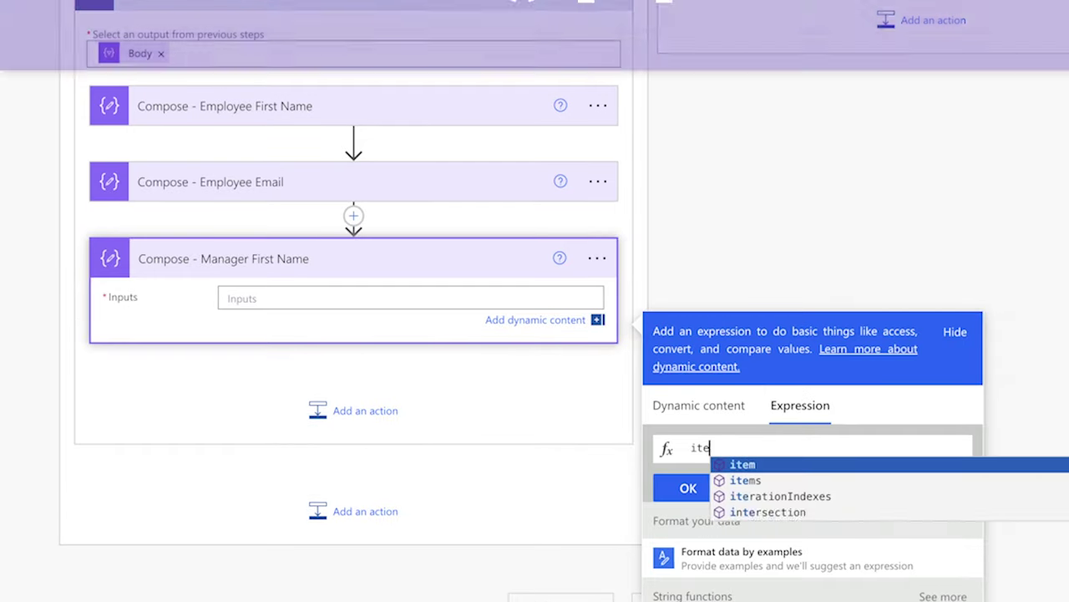
{"action": "type", "text": "m()?["}
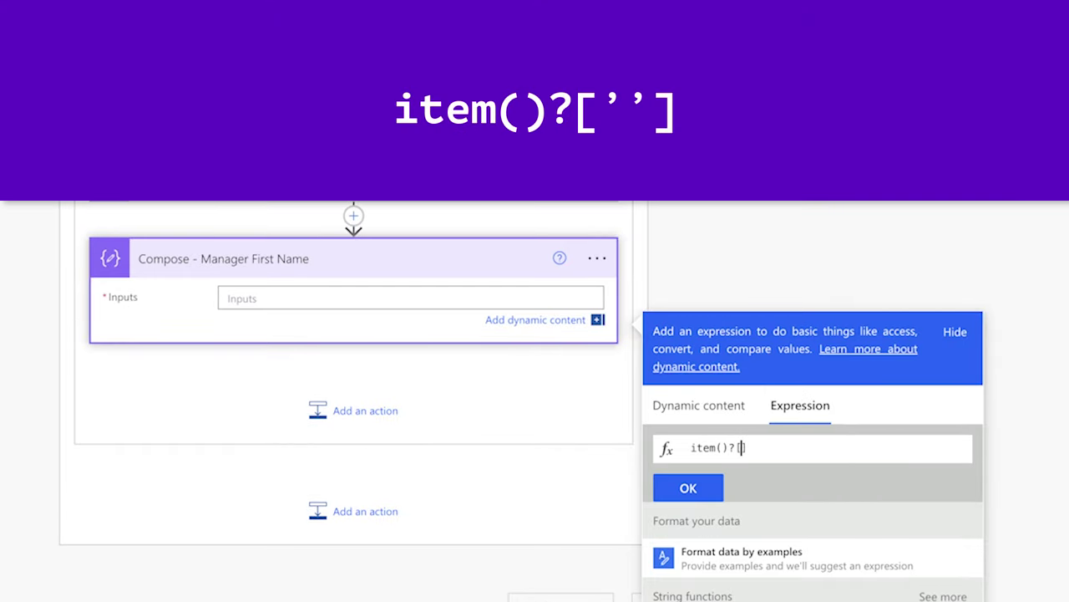
{"action": "type", "text": "''"}
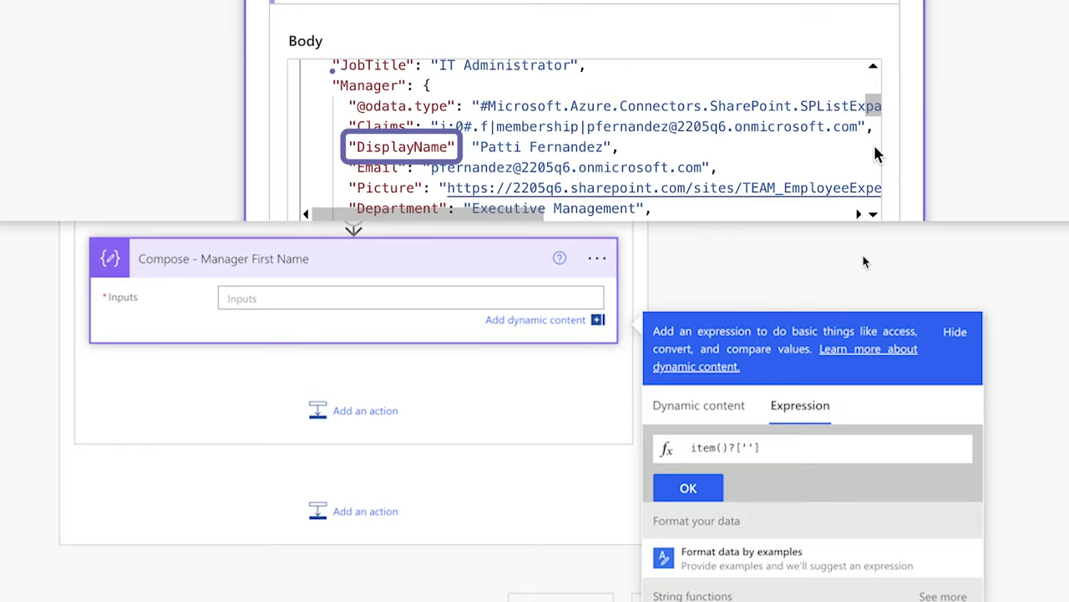
{"action": "type", "text": "Manager"}
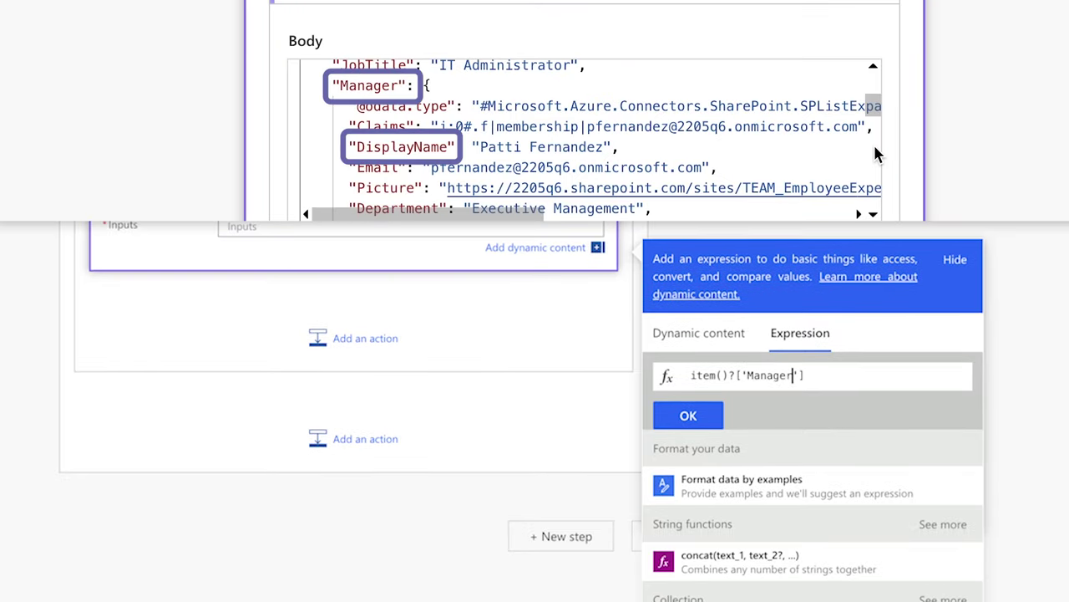
{"action": "type", "text": "/DisplayName"}
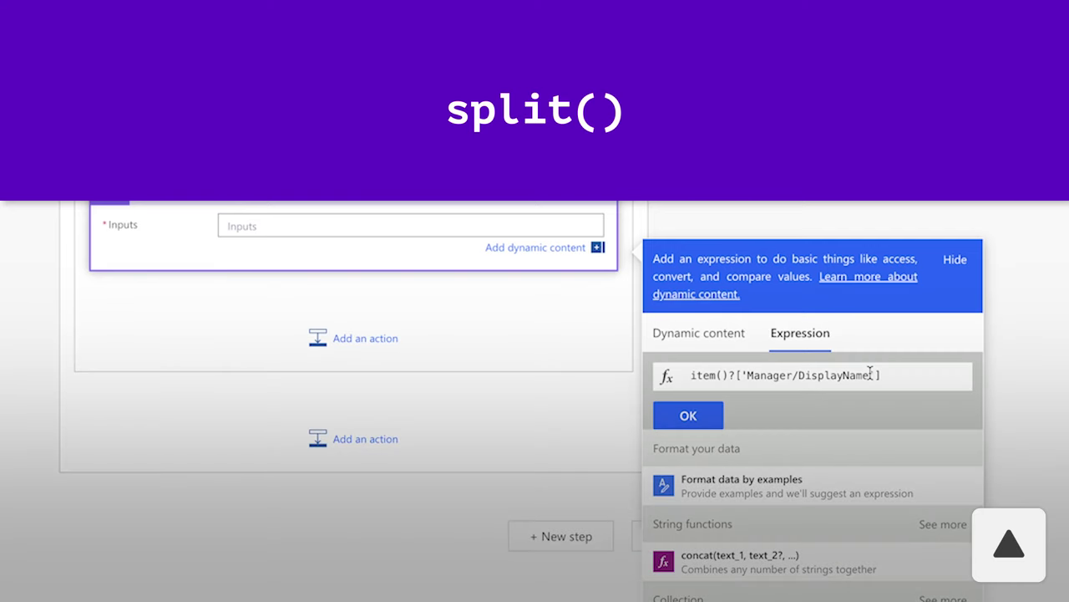
Step: Wrap the manager display name expression in split() with a single space as the separator
{"action": "key", "text": "Home"}
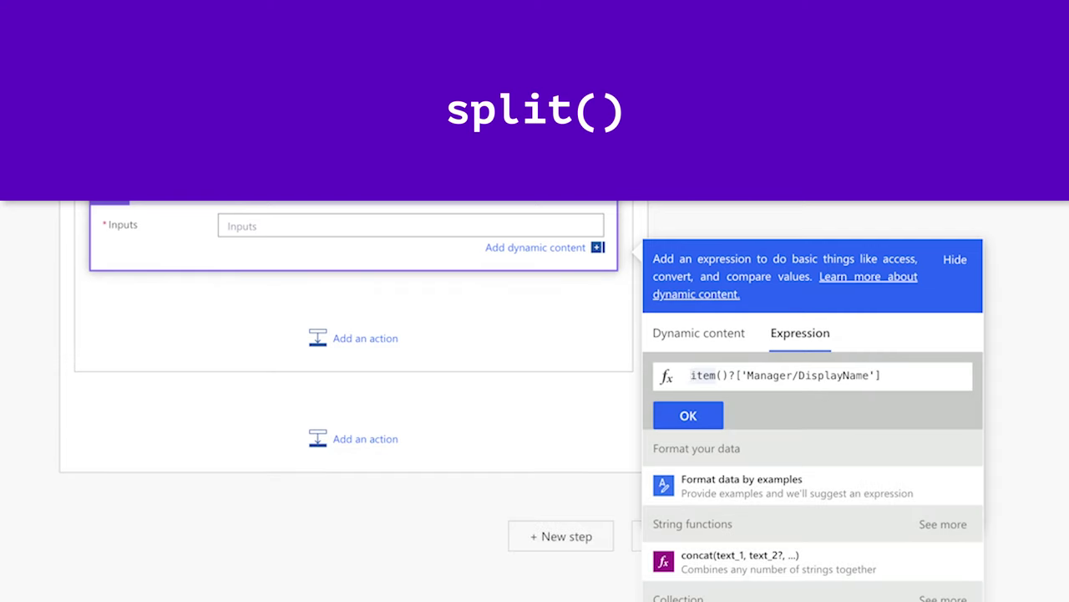
{"action": "type", "text": "split("}
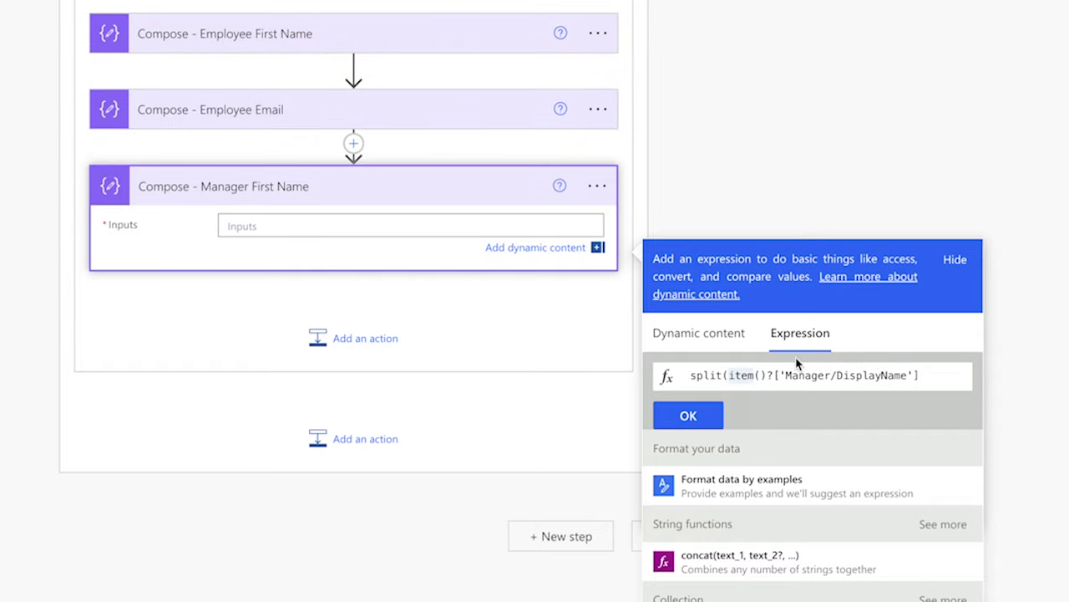
{"action": "key", "text": "End"}
{"action": "type", "text": ",'"}
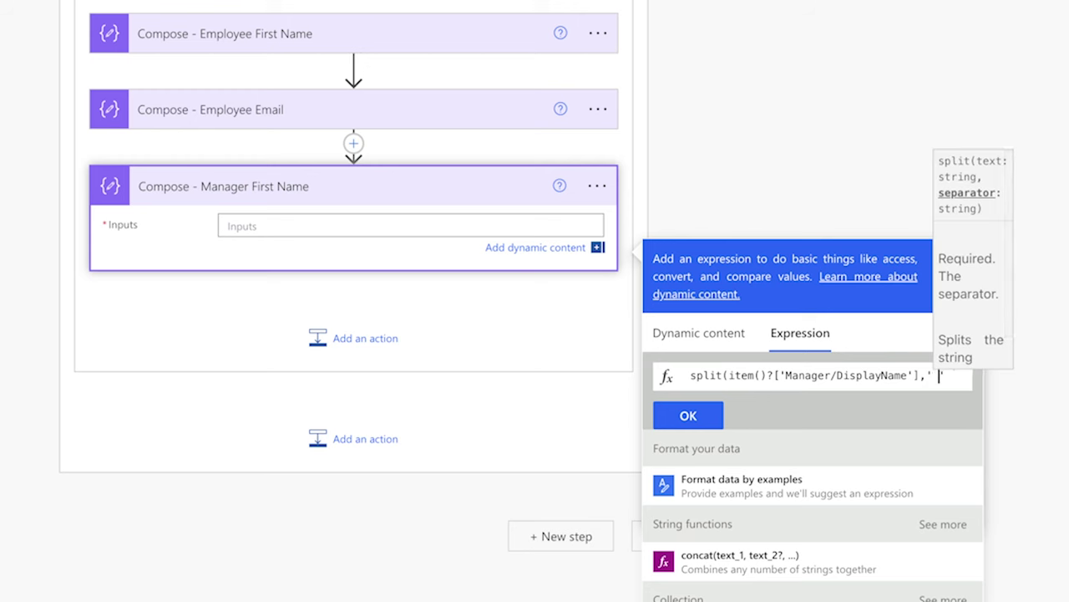
{"action": "type", "text": " ')"}
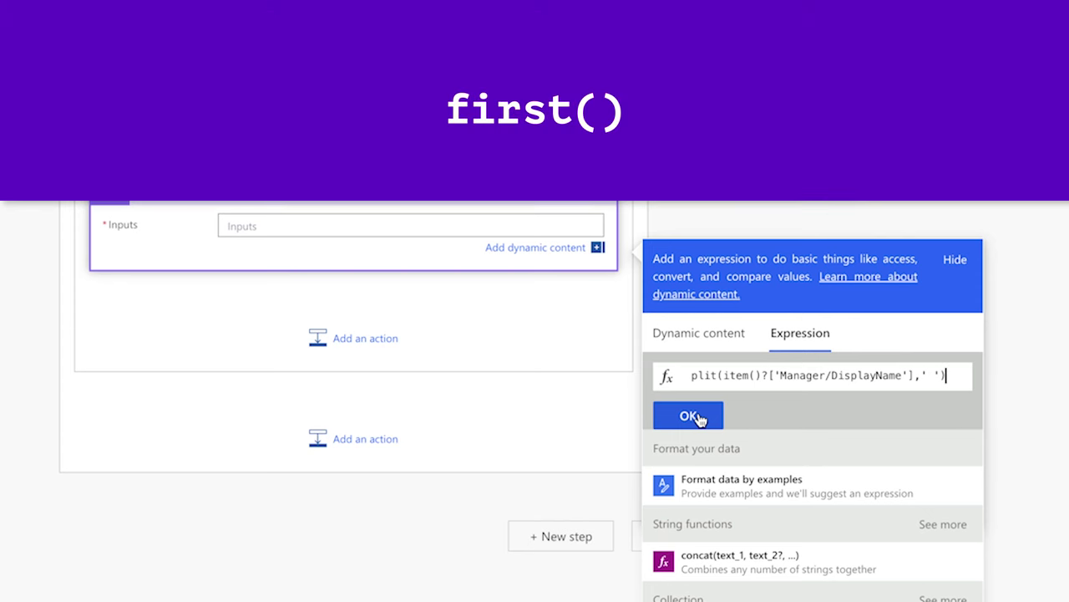
Step: Wrap the split expression in first() and insert it as the input of Compose - Manager First Name
{"action": "key", "text": "Home"}
{"action": "type", "text": "f"}
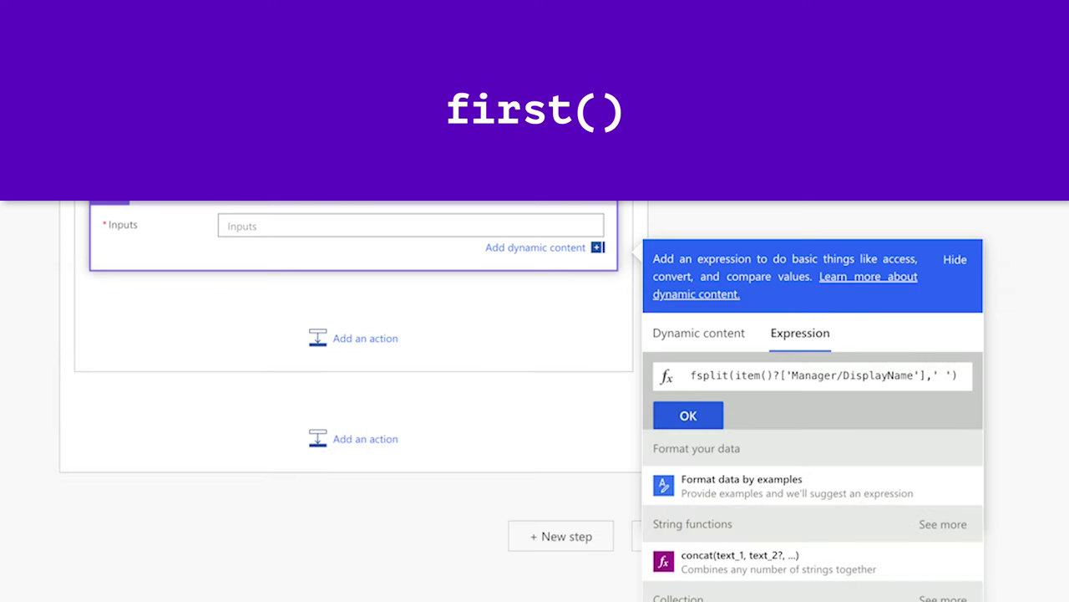
{"action": "type", "text": "irst("}
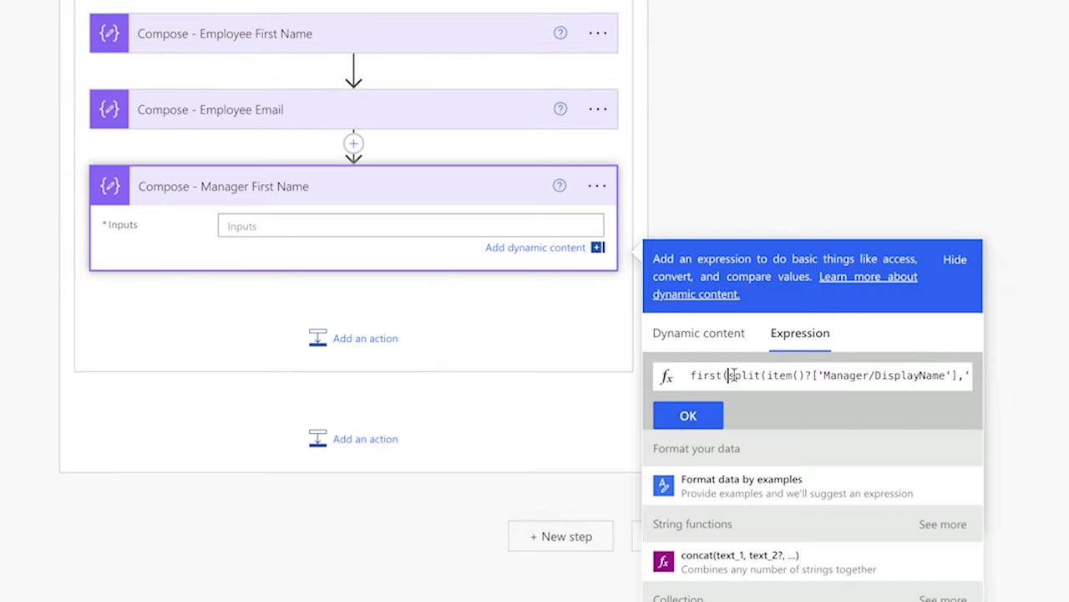
{"action": "key", "text": "End"}
{"action": "type", "text": ")"}
{"action": "key", "text": "Return"}
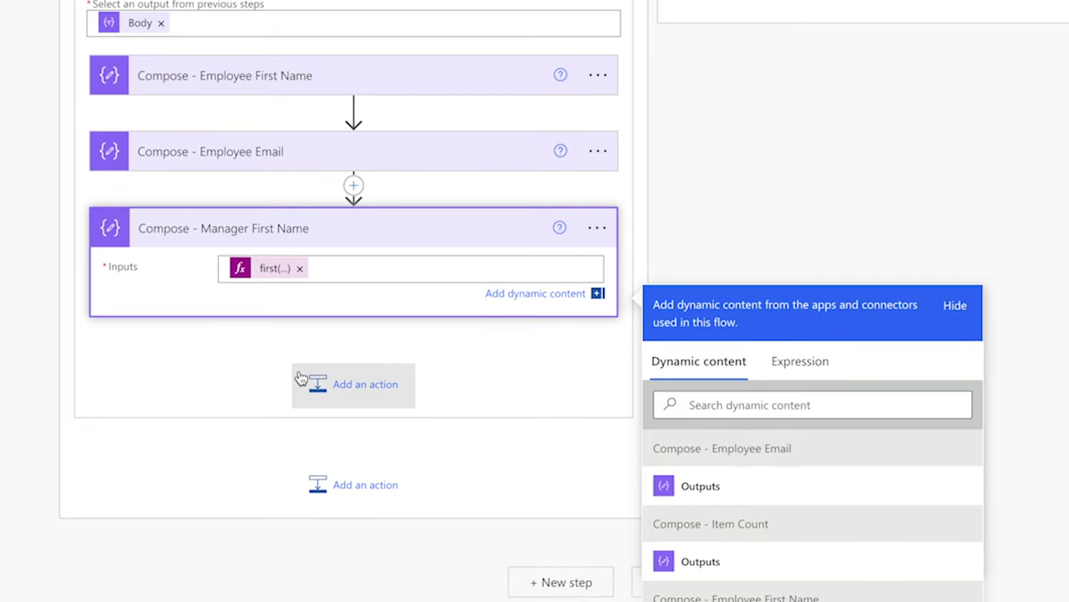
Step: Add another Compose action inside the loop and name it Compose - Manager Email
{"action": "left_click", "coordinate": [357, 384]}
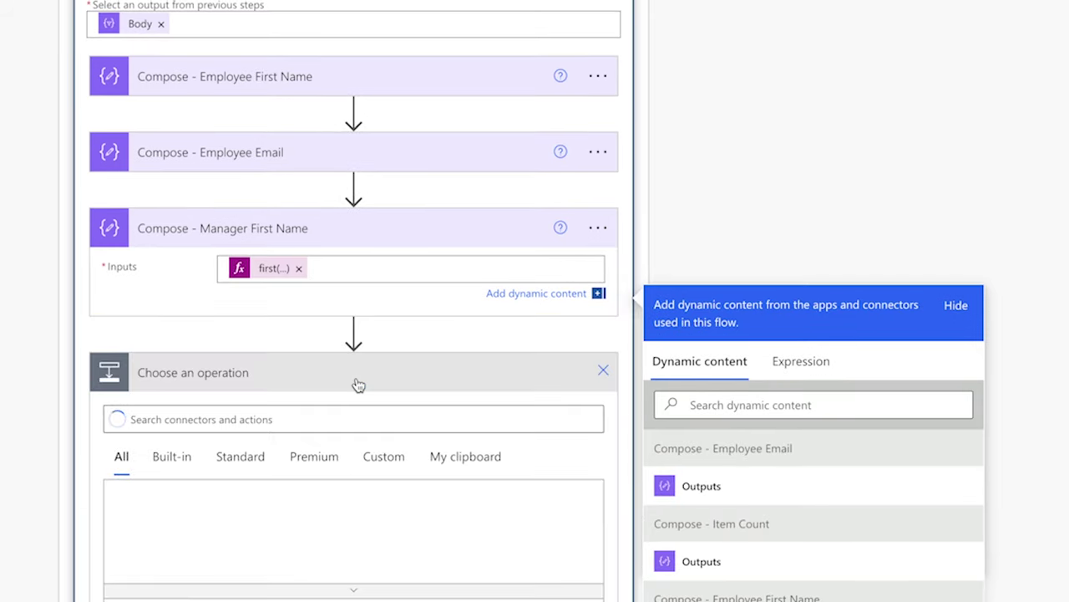
{"action": "type", "text": "Compose"}
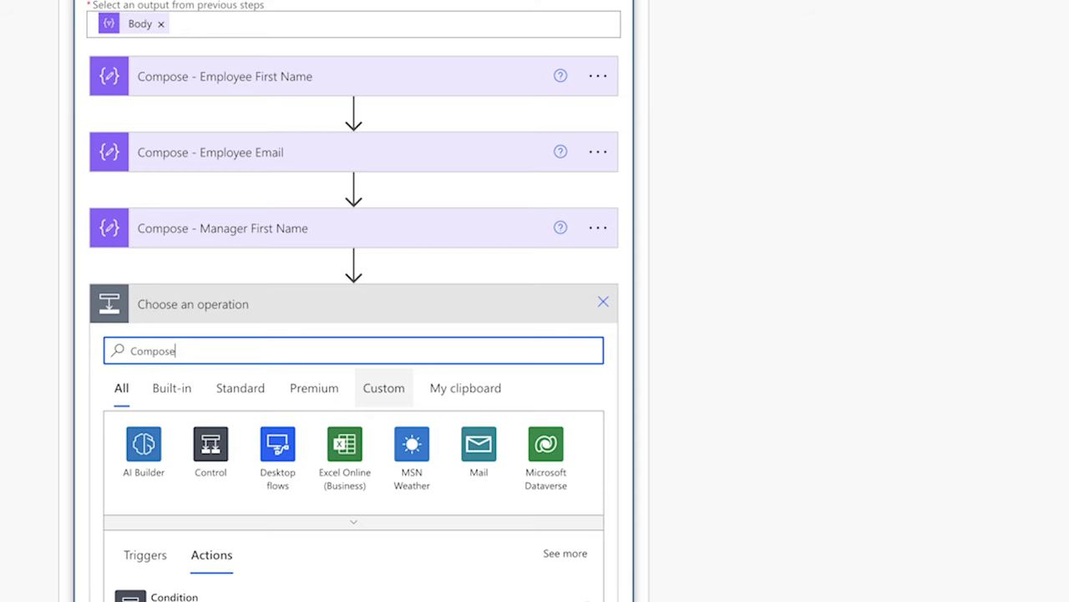
{"action": "scroll", "coordinate": [409, 426], "scroll_direction": "down", "scroll_amount": 2}
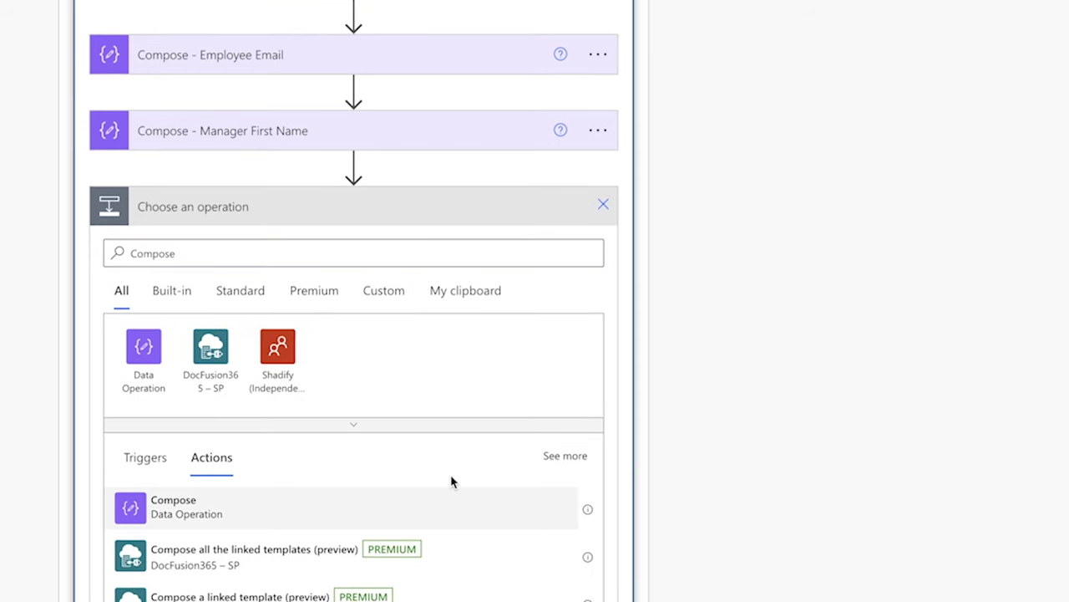
{"action": "left_click", "coordinate": [441, 501]}
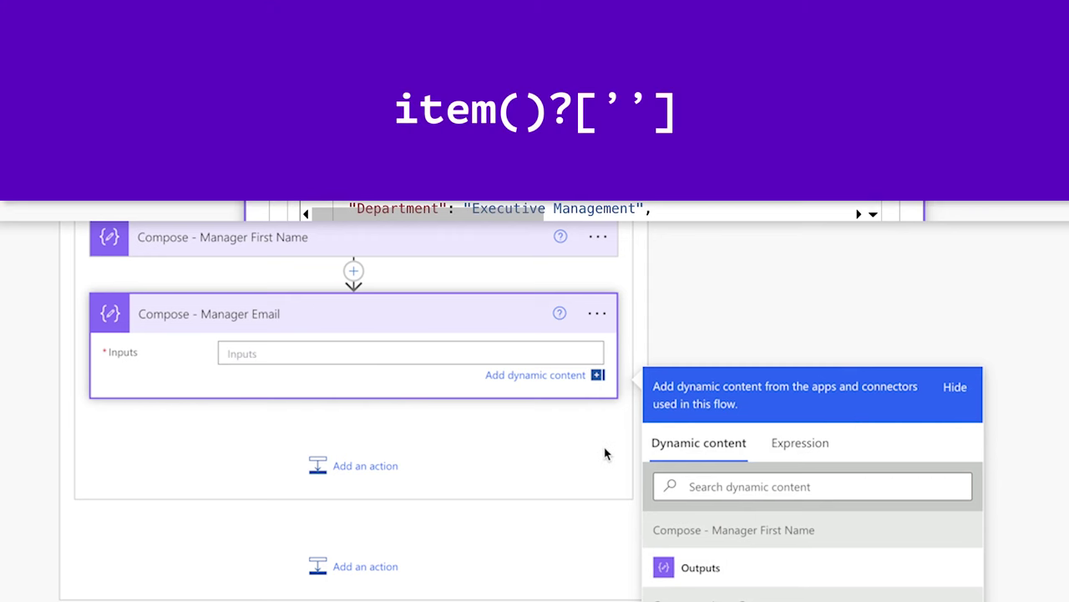
Step: Set the input of Compose - Manager Email to the expression item()?['Manager/Email']
{"action": "left_click", "coordinate": [807, 454]}
{"action": "type", "text": "item()"}
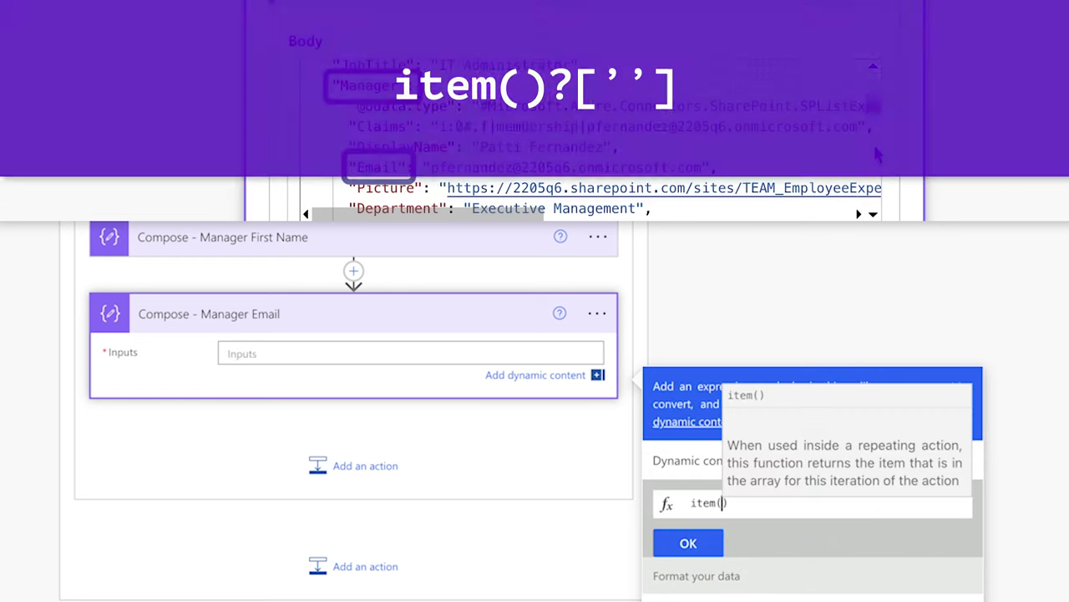
{"action": "type", "text": "?['"}
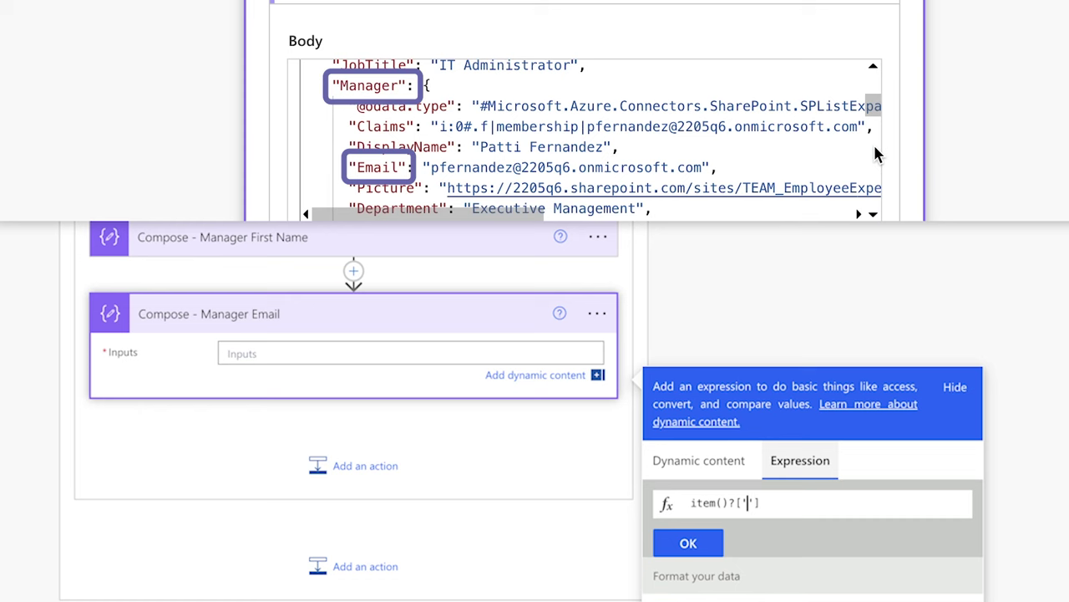
{"action": "type", "text": "Manager/Email"}
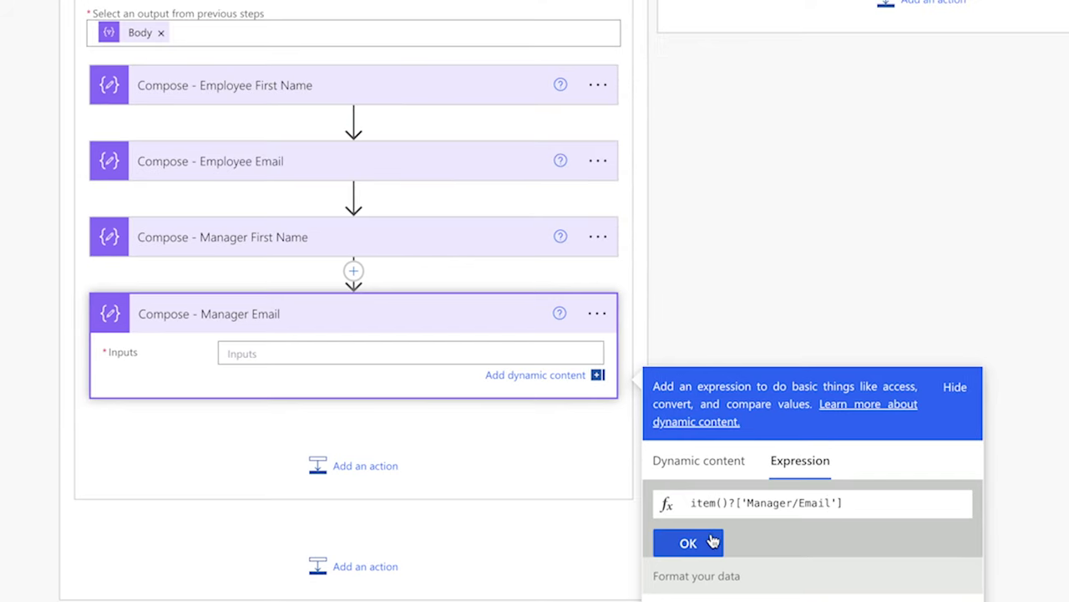
{"action": "left_click", "coordinate": [686, 543]}
Step: Save the flow and run a manual test of it
{"action": "left_click", "coordinate": [928, 71]}
{"action": "left_click", "coordinate": [807, 538]}
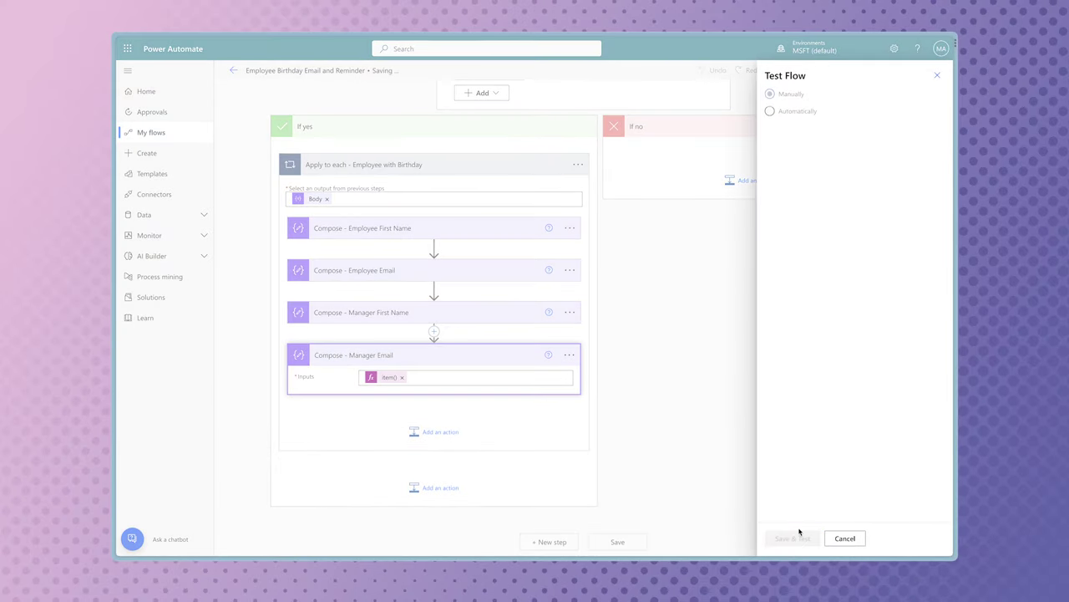
{"action": "left_click", "coordinate": [809, 537]}
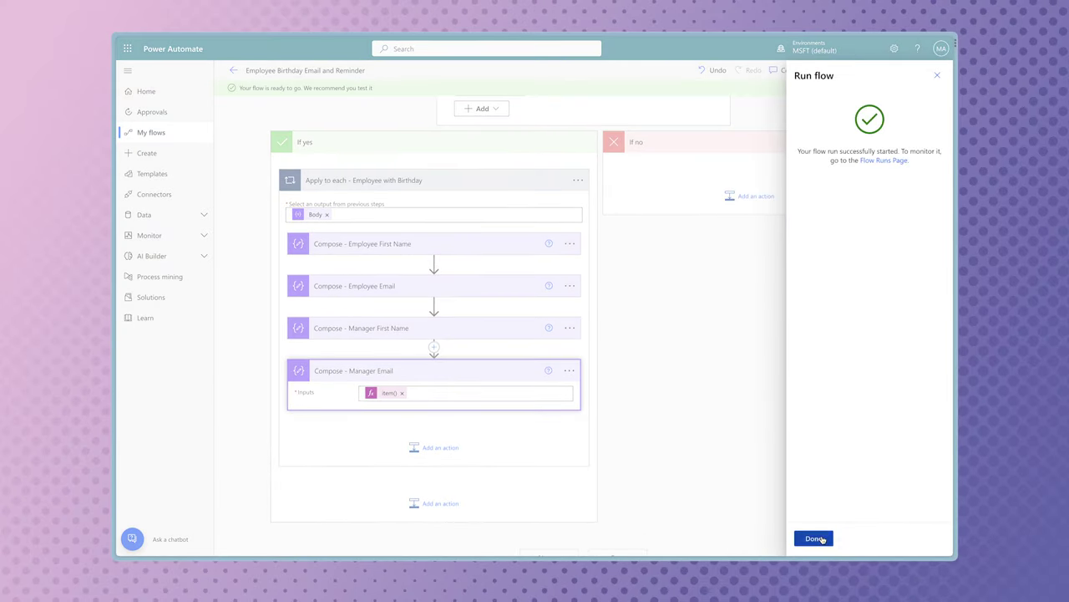
{"action": "left_click", "coordinate": [812, 537]}
Step: Expand the Condition and the birthday loop in the test run and check the outputs of the four employee and manager Compose actions
{"action": "left_click", "coordinate": [619, 421]}
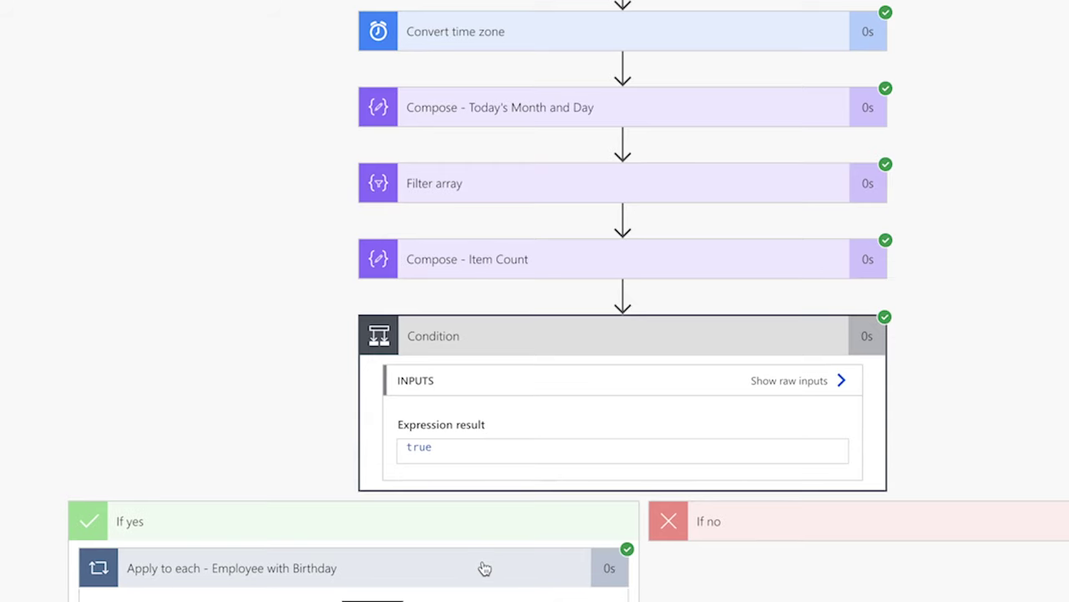
{"action": "left_click", "coordinate": [484, 568]}
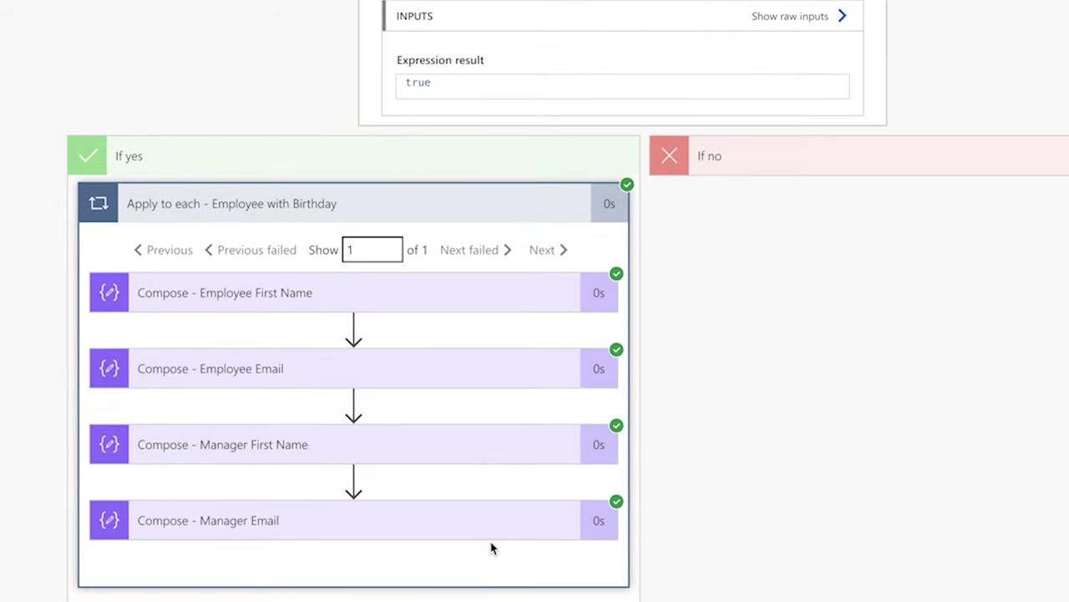
{"action": "left_click", "coordinate": [448, 311]}
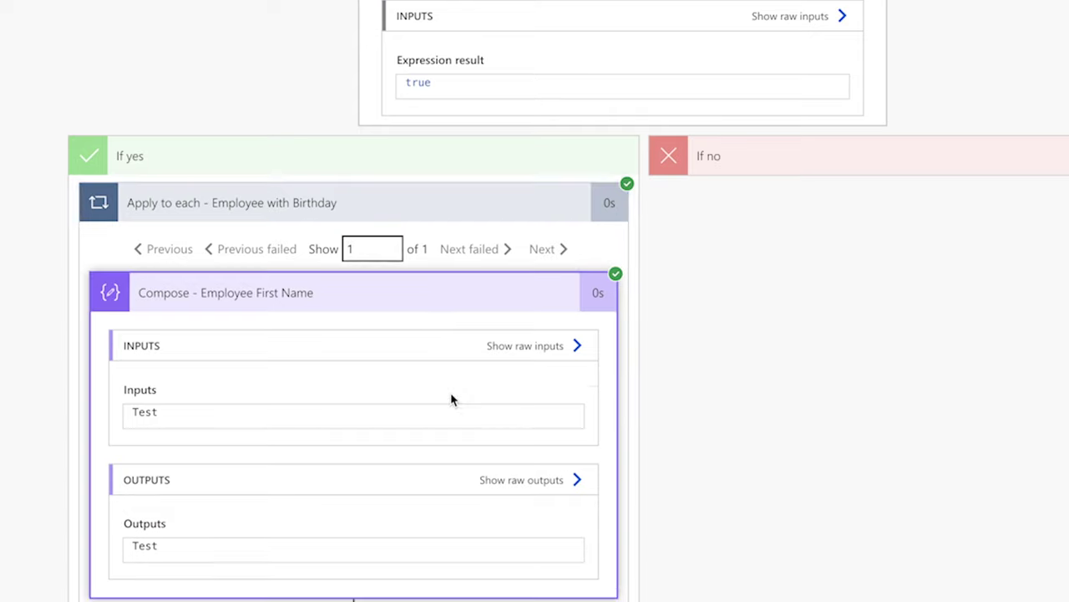
{"action": "left_click", "coordinate": [446, 375]}
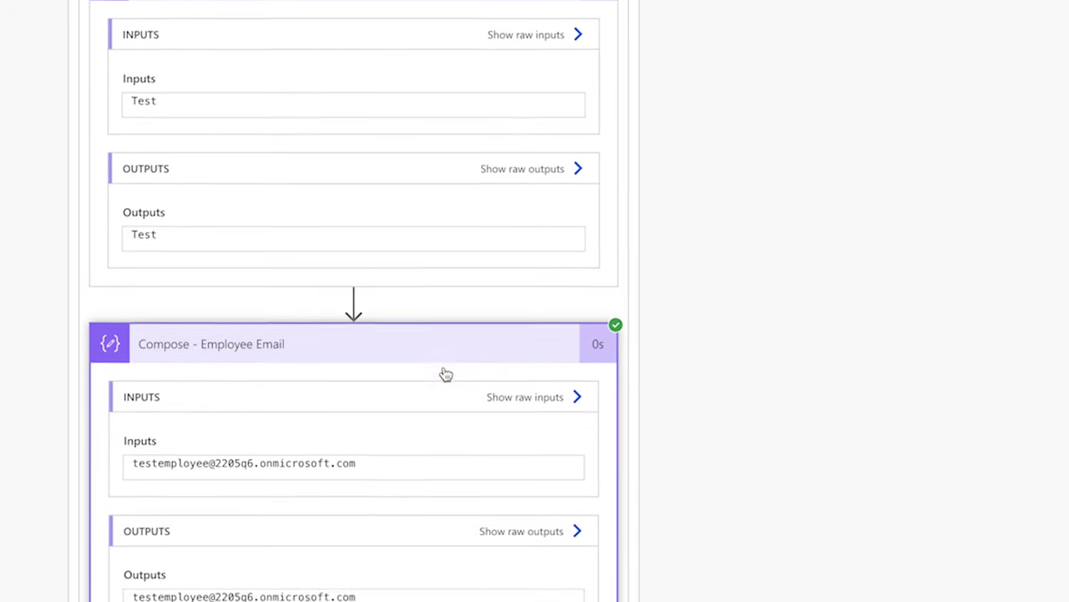
{"action": "left_click", "coordinate": [445, 456]}
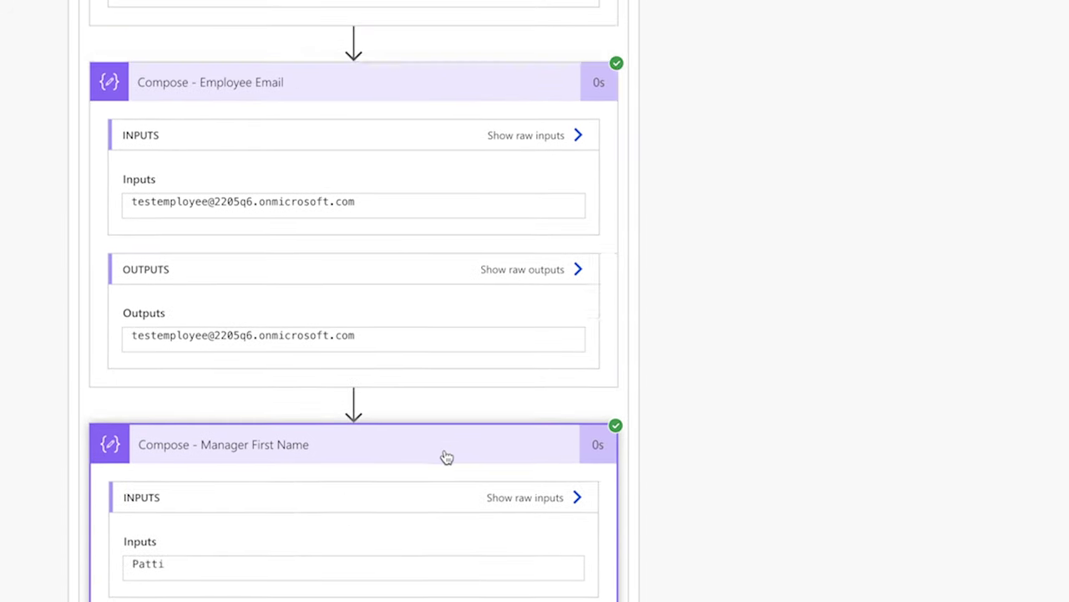
{"action": "left_click", "coordinate": [446, 538]}
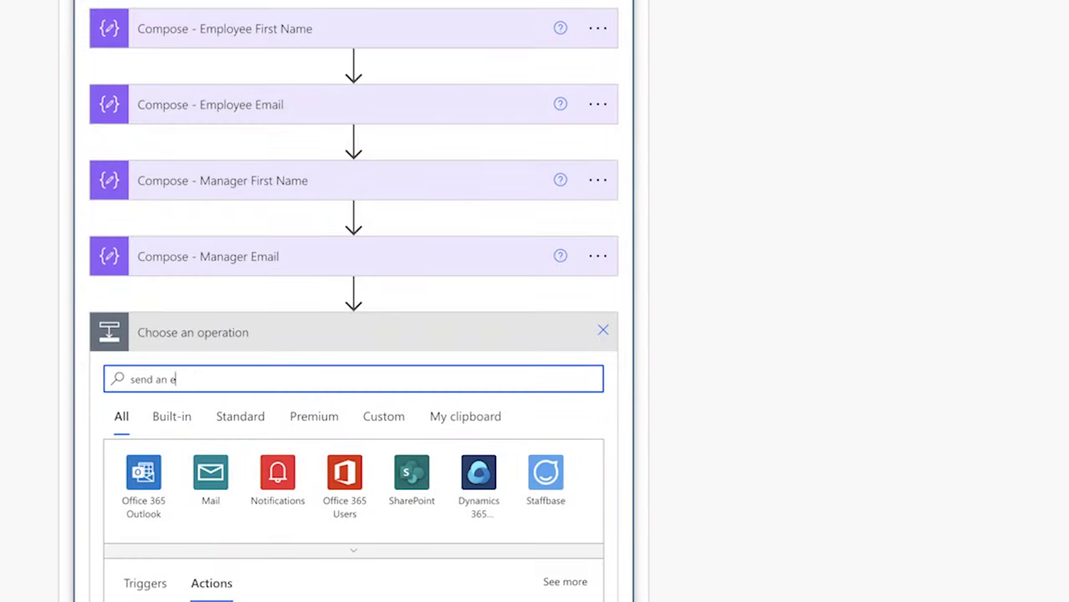
Step: Add a Send an email (V2) action after Compose - Manager Email and rename it Send an email (V2) - Employee
{"action": "type", "text": "mail"}
{"action": "left_click", "coordinate": [333, 215]}
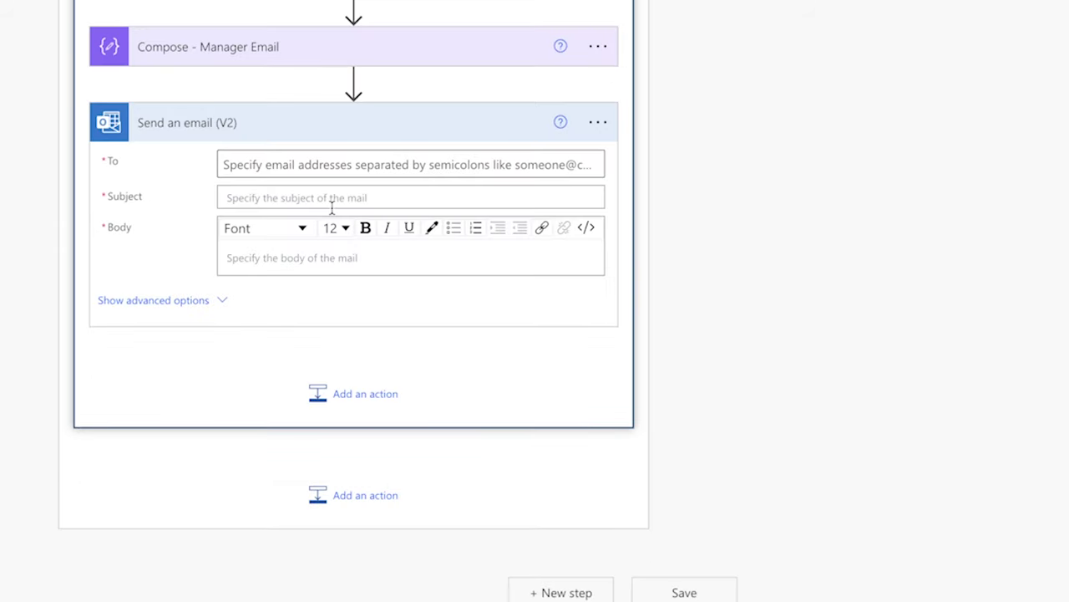
{"action": "left_click", "coordinate": [598, 125]}
{"action": "left_click", "coordinate": [655, 179]}
{"action": "key", "text": "End"}
{"action": "type", "text": "- Employee"}
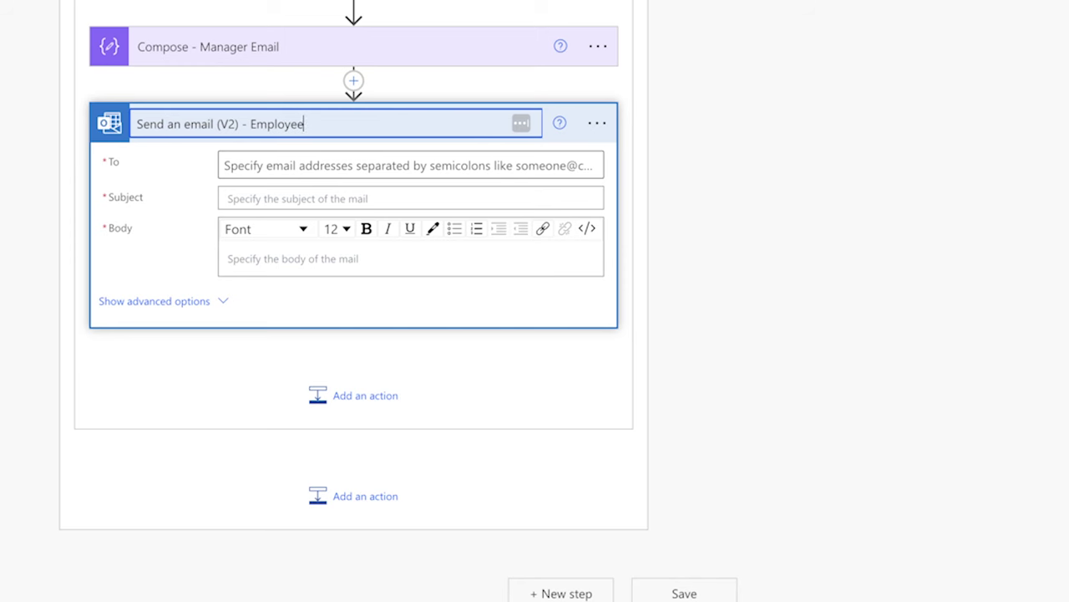
Step: Set M365 Admin as the recipient of the Send an email (V2) - Employee action
{"action": "left_click", "coordinate": [460, 165]}
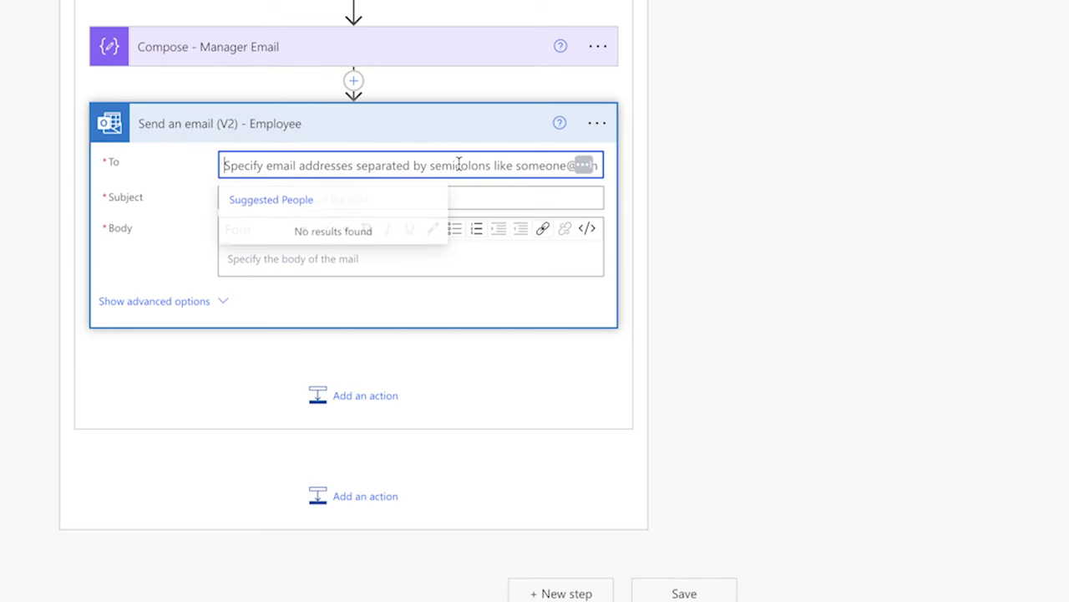
{"action": "type", "text": "m365 Admin"}
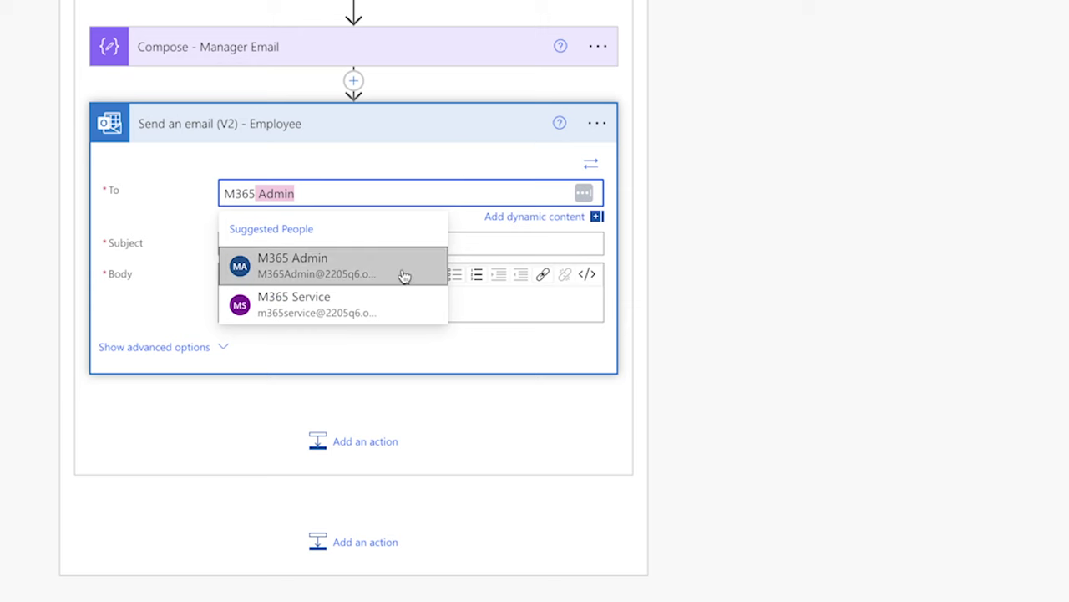
{"action": "left_click", "coordinate": [406, 277]}
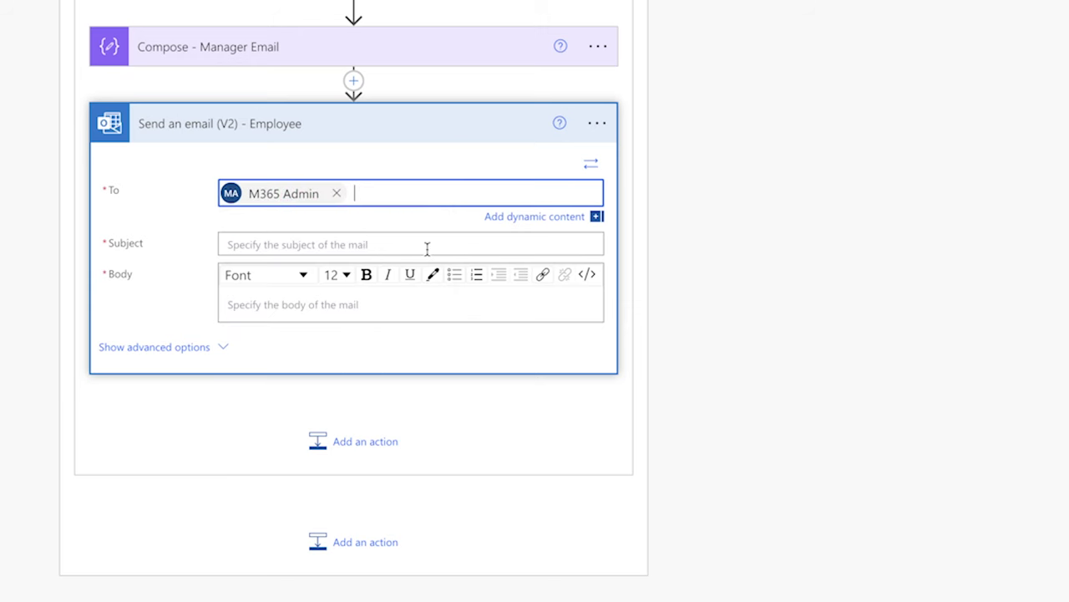
Step: Set the employee email's subject to a cake emoji, "Happy Birthday", the Compose - Employee First Name output and "!"
{"action": "left_click", "coordinate": [427, 248]}
{"action": "type", "text": "Happy Birth"}
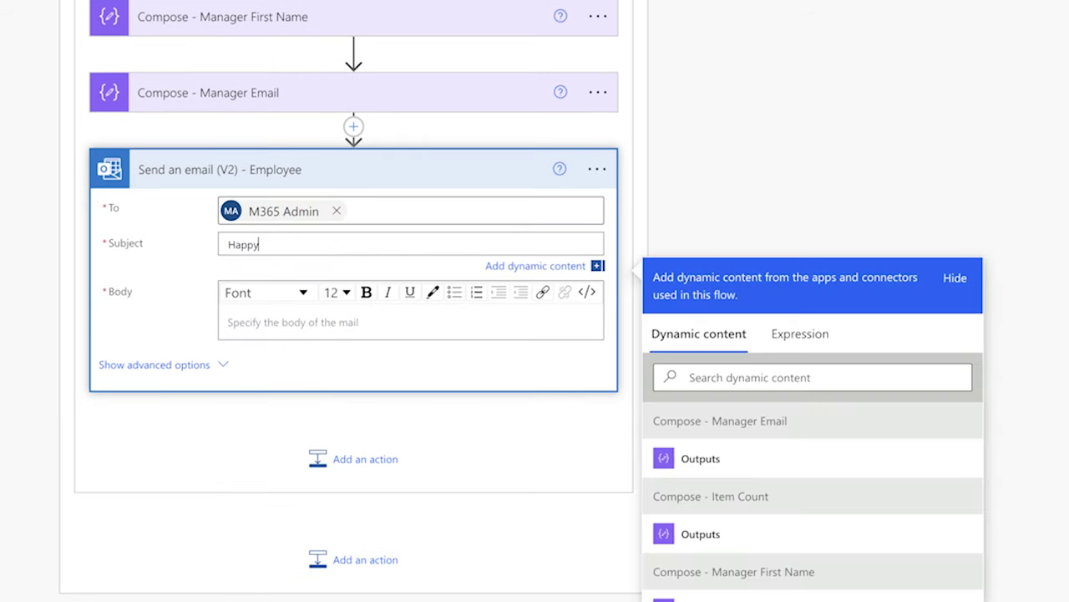
{"action": "type", "text": "day"}
{"action": "left_click", "coordinate": [493, 265]}
{"action": "scroll", "coordinate": [740, 531], "scroll_direction": "down", "scroll_amount": 5}
{"action": "scroll", "coordinate": [727, 518], "scroll_direction": "down", "scroll_amount": 2}
{"action": "left_click", "coordinate": [715, 516]}
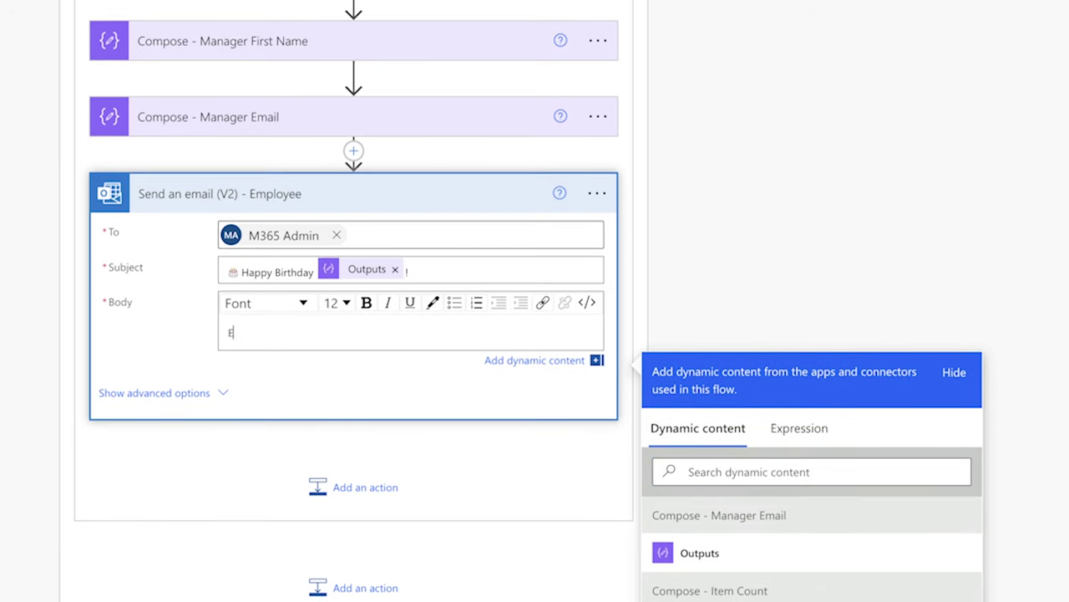
Step: Start the employee email's body with "Email will be sent to:" and the Compose - Employee Email output, and paste the birthday message below it
{"action": "type", "text": "mail will be sent to:"}
{"action": "scroll", "coordinate": [889, 547], "scroll_direction": "down", "scroll_amount": 3}
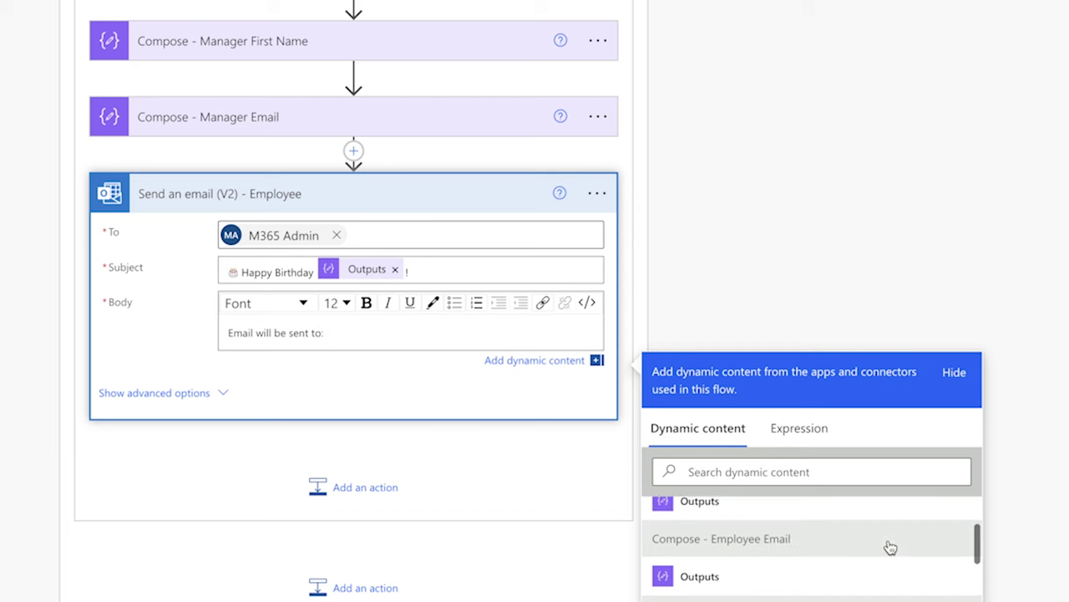
{"action": "left_click", "coordinate": [778, 572]}
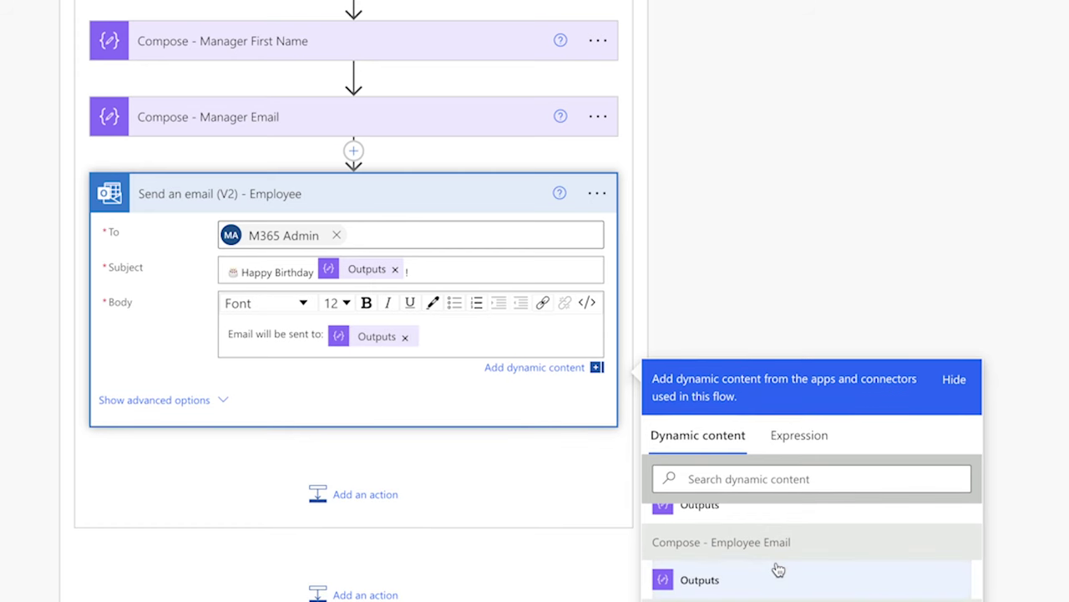
{"action": "key", "text": "Return"}
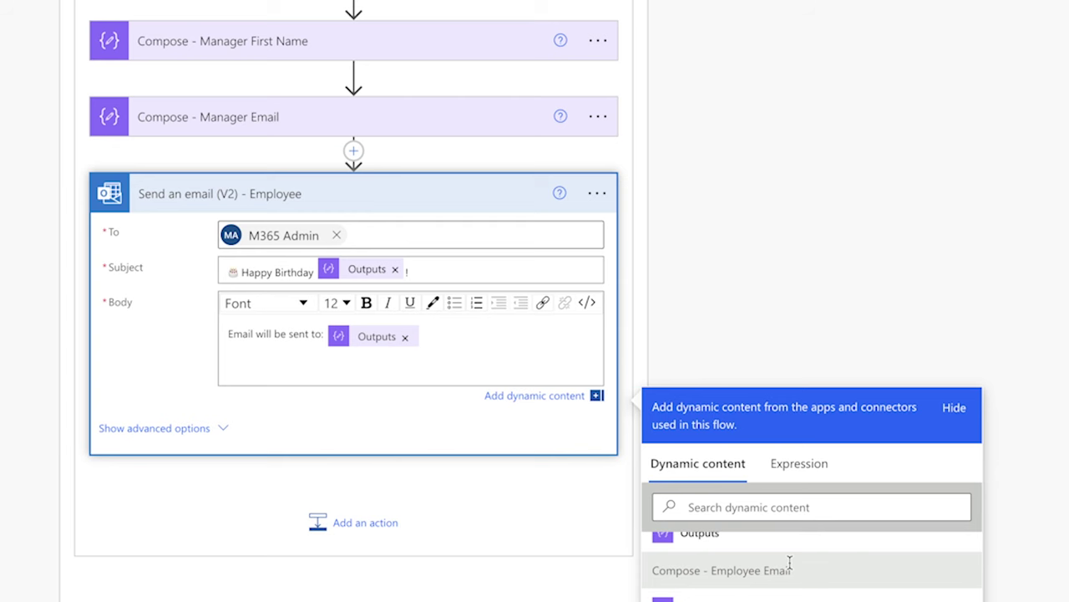
{"action": "key", "text": "ctrl+v"}
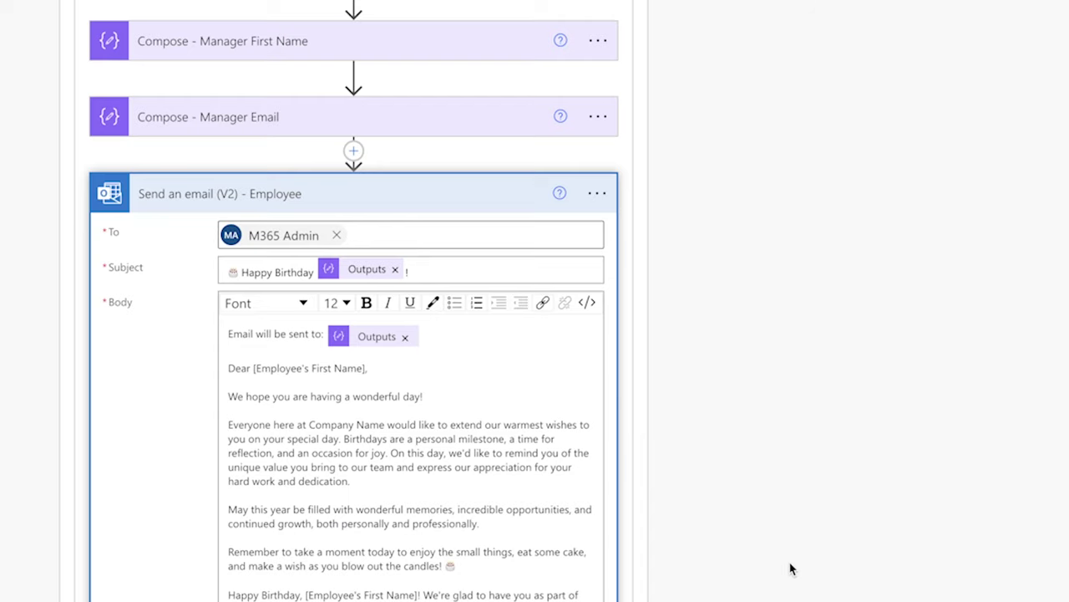
Step: Replace both [Employee's First Name] placeholders in the birthday message with the Compose - Employee First Name output
{"action": "left_click_drag", "start_coordinate": [250, 368], "coordinate": [365, 368]}
{"action": "key", "text": "BackSpace"}
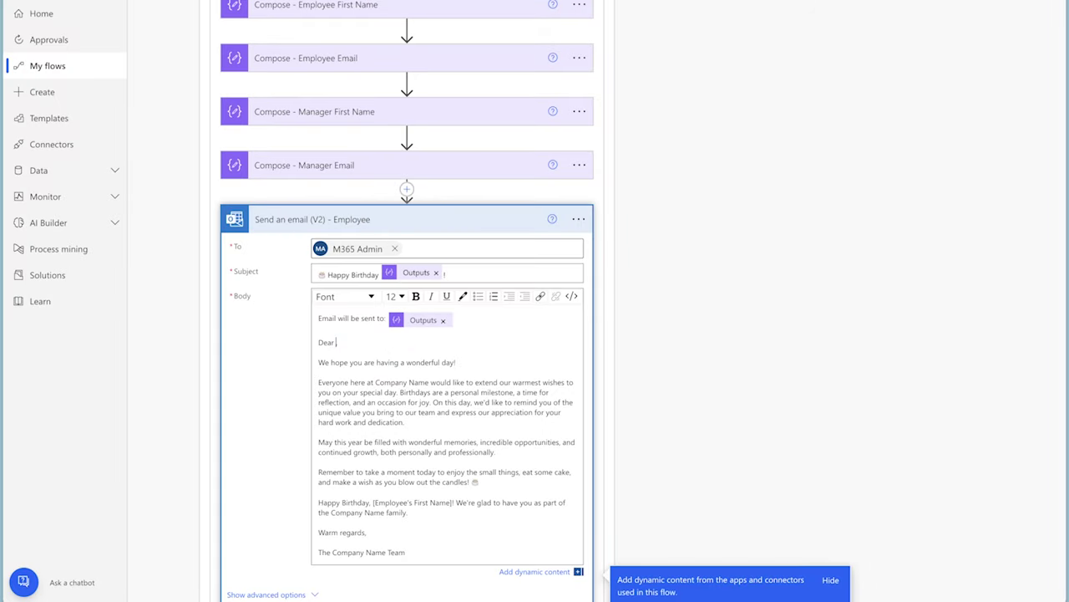
{"action": "scroll", "coordinate": [687, 524], "scroll_direction": "down", "scroll_amount": 6}
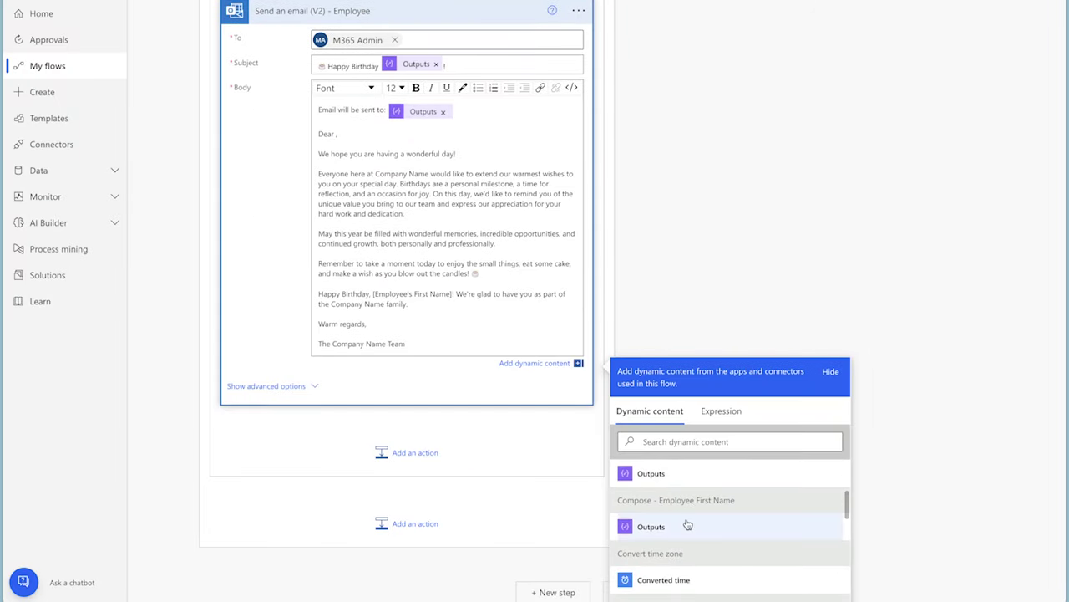
{"action": "left_click", "coordinate": [687, 524]}
{"action": "left_click_drag", "start_coordinate": [373, 299], "coordinate": [453, 302]}
{"action": "key", "text": "BackSpace"}
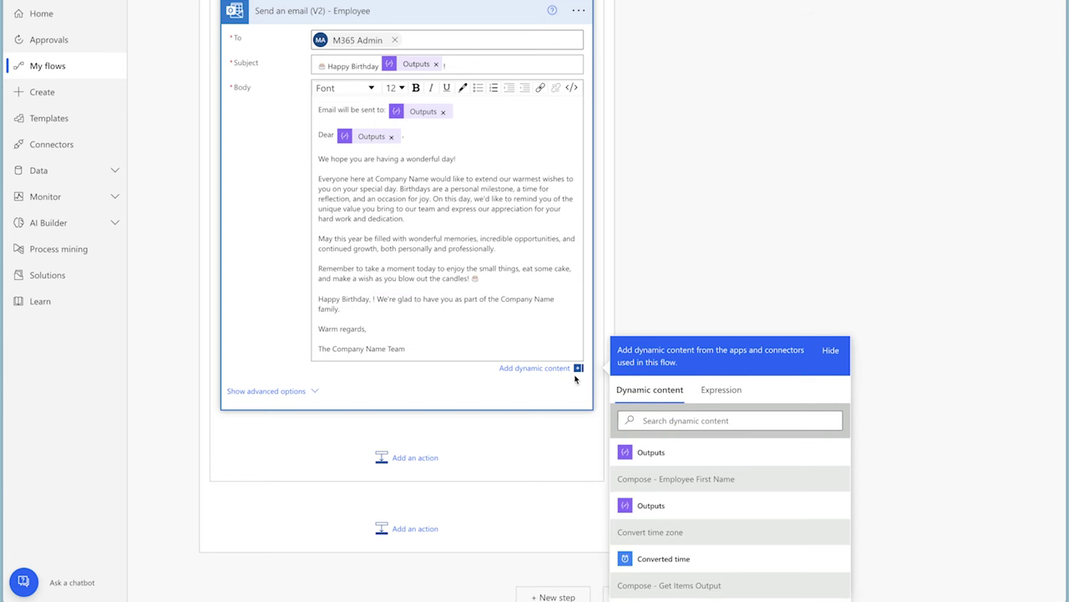
{"action": "left_click", "coordinate": [680, 505]}
{"action": "left_click", "coordinate": [700, 206]}
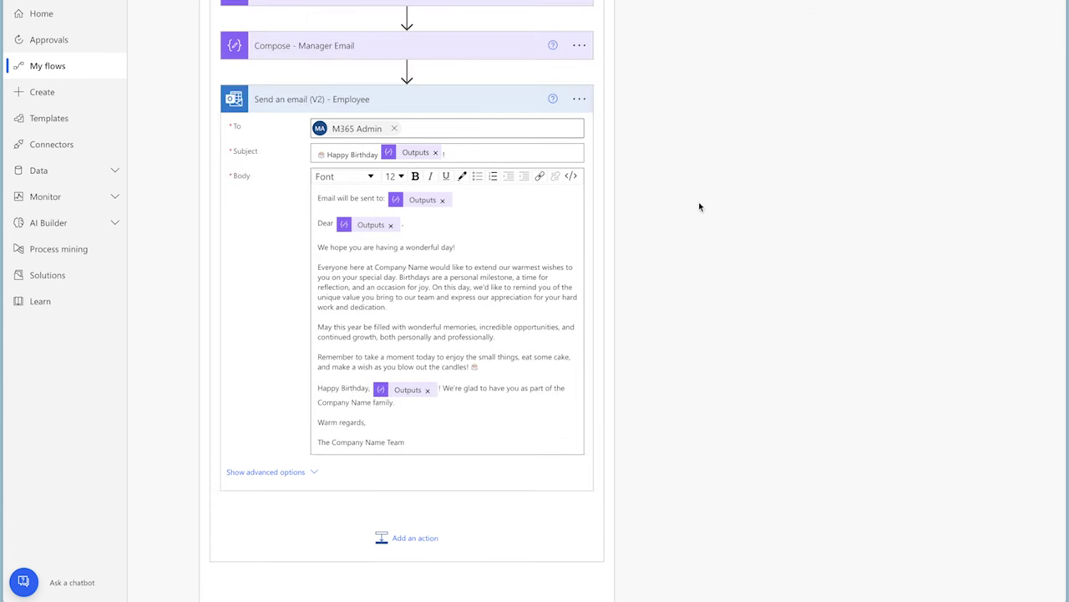
Step: Add a parallel Send an email (V2) action after Compose - Manager Email and rename it Send an email (V2) - Manager
{"action": "left_click", "coordinate": [505, 90]}
{"action": "left_click", "coordinate": [407, 353]}
{"action": "type", "text": "send an email"}
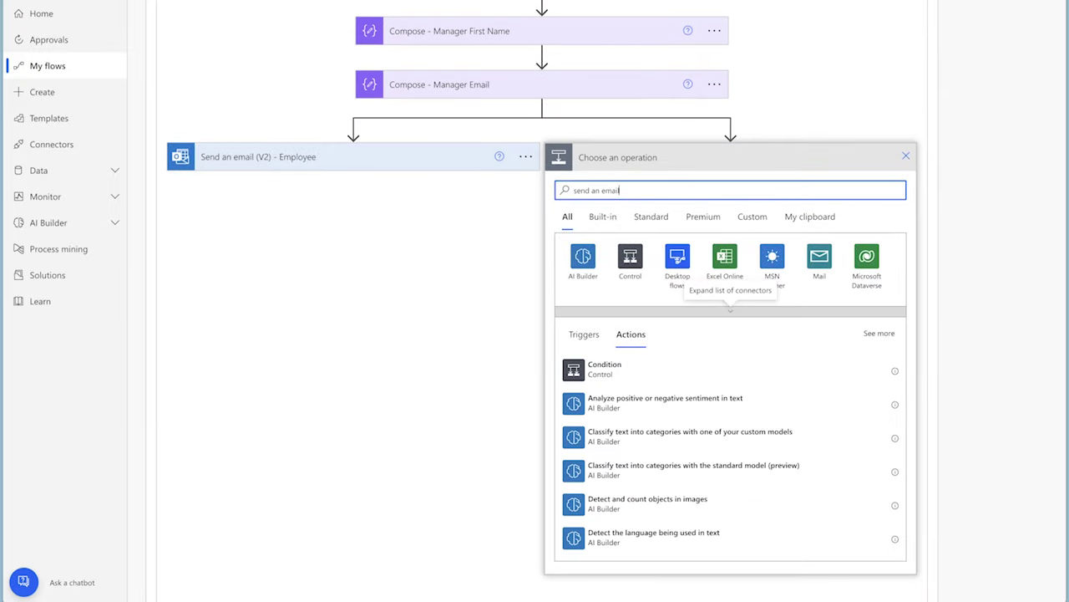
{"action": "left_click", "coordinate": [711, 404]}
{"action": "left_click", "coordinate": [904, 250]}
{"action": "left_click", "coordinate": [819, 291]}
{"action": "type", "text": "- Manager"}
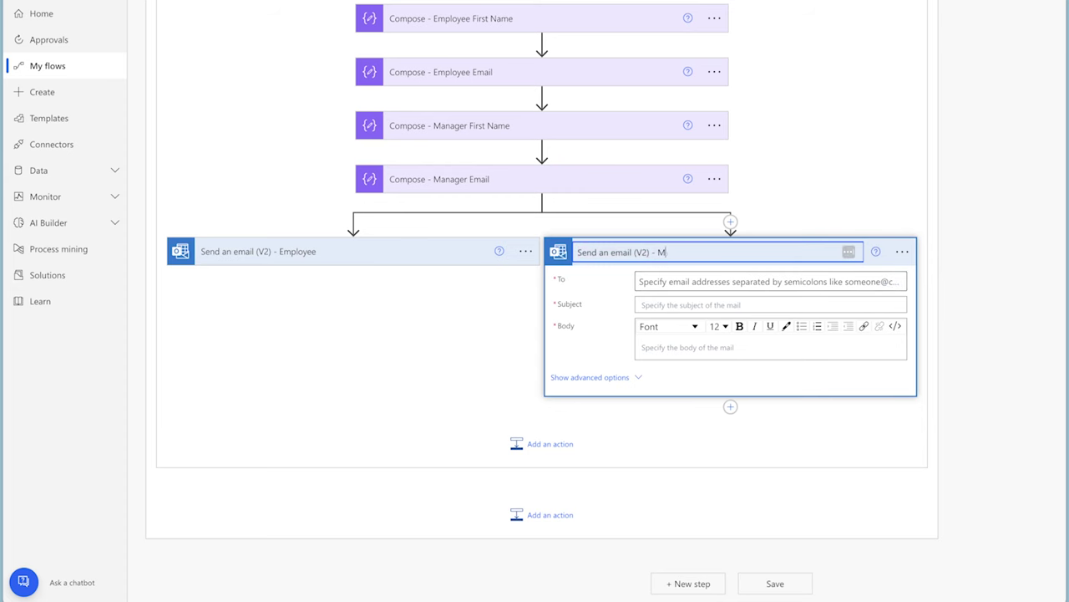
Step: Address the manager email to M365 Admin with the subject "Birthday Reminder: Today is", the Compose - Employee First Name output and "'s Birthday!"
{"action": "left_click", "coordinate": [760, 282]}
{"action": "type", "text": "M365"}
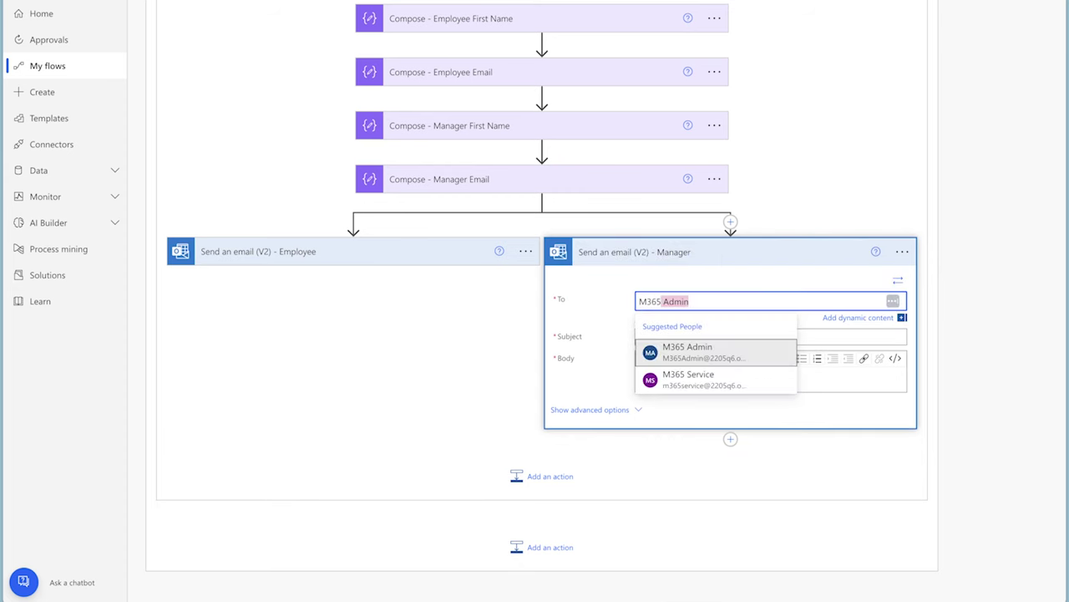
{"action": "left_click", "coordinate": [755, 347]}
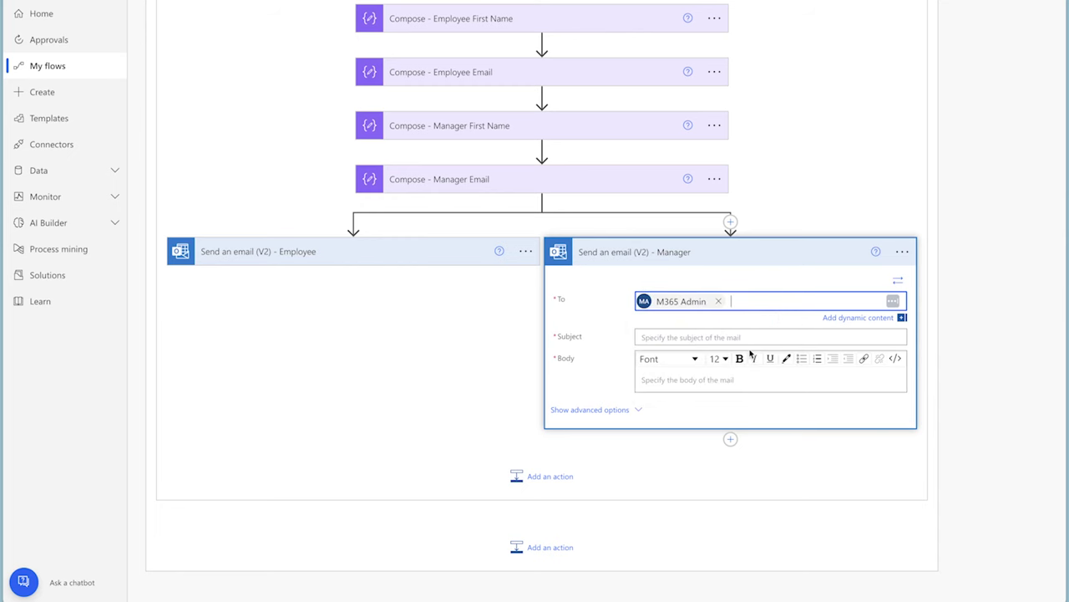
{"action": "key", "text": "Tab"}
{"action": "type", "text": "Birthday Reminder: Today is"}
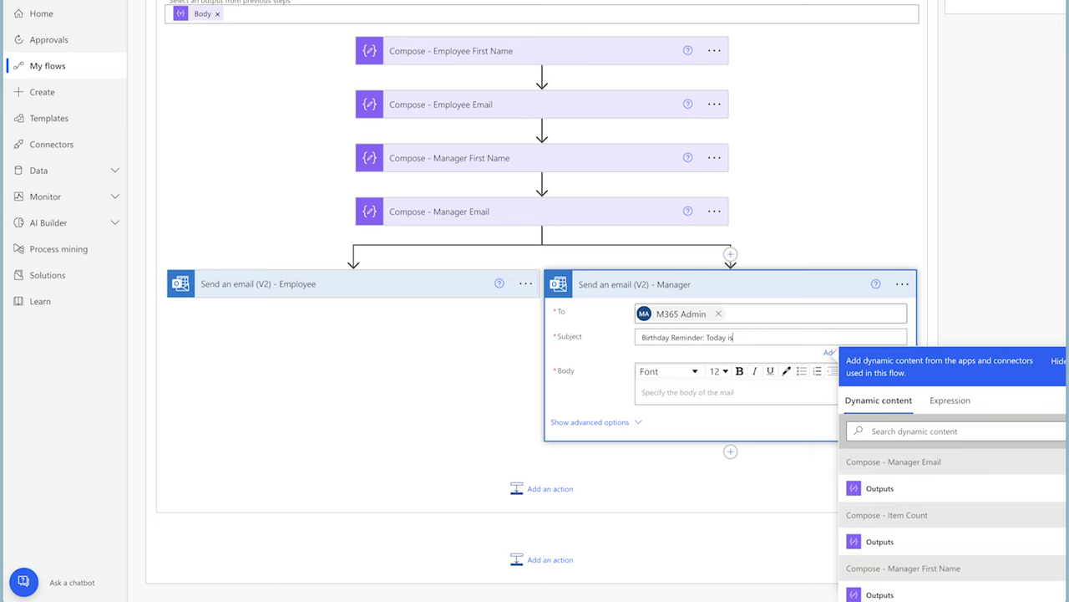
{"action": "scroll", "coordinate": [919, 518], "scroll_direction": "down", "scroll_amount": 3}
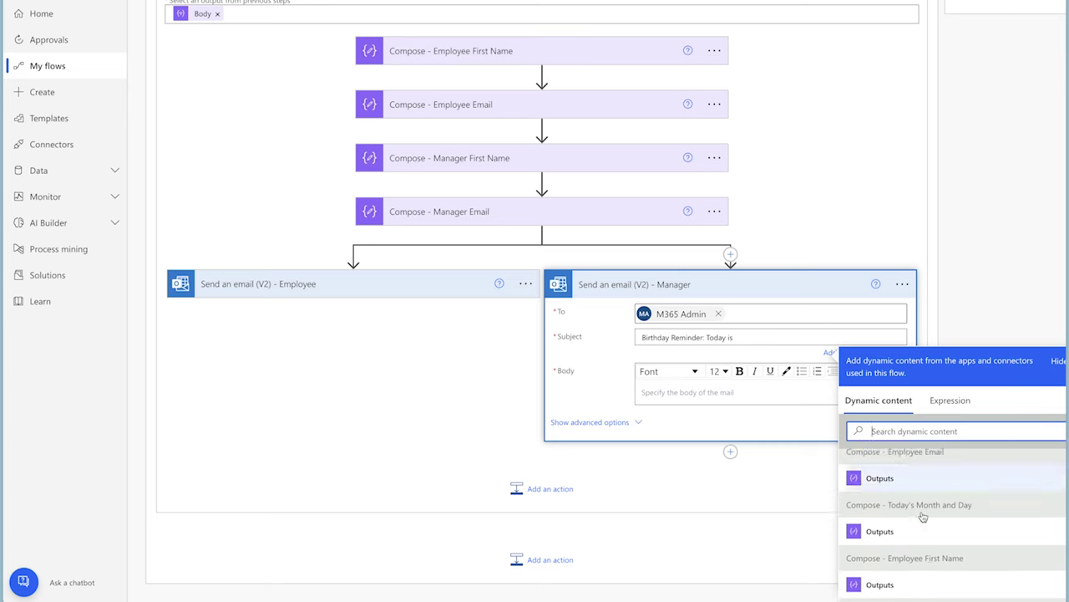
{"action": "left_click", "coordinate": [879, 507]}
{"action": "type", "text": "'s Birthday!"}
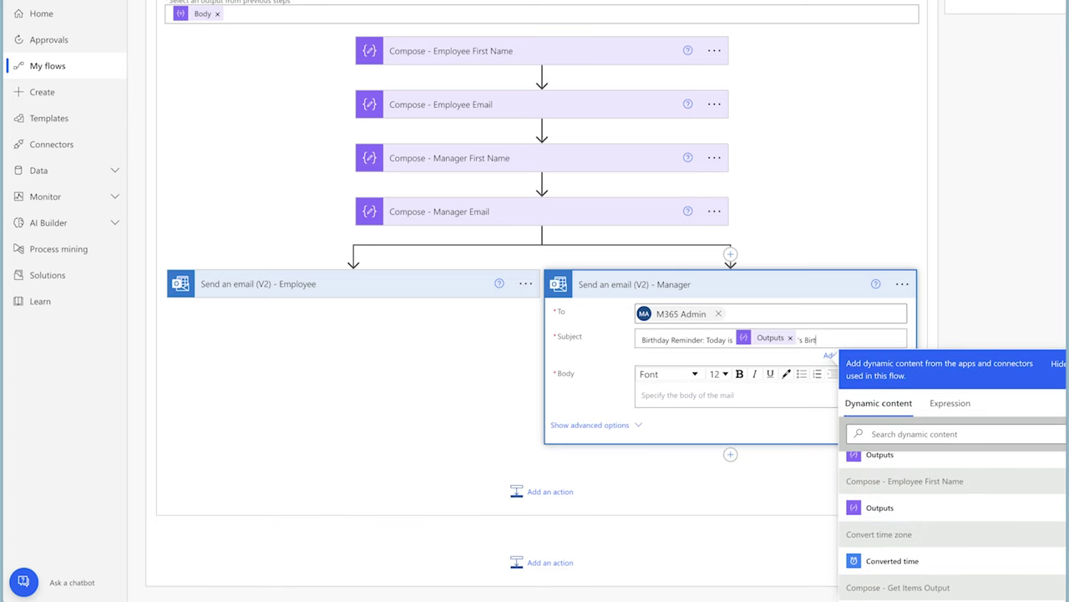
Step: Fill the manager email's body with "Email will be sent to:", the Compose - Manager Email output and the birthday reminder message signed M365 Admin
{"action": "left_click", "coordinate": [687, 394]}
{"action": "type", "text": "Email will "}
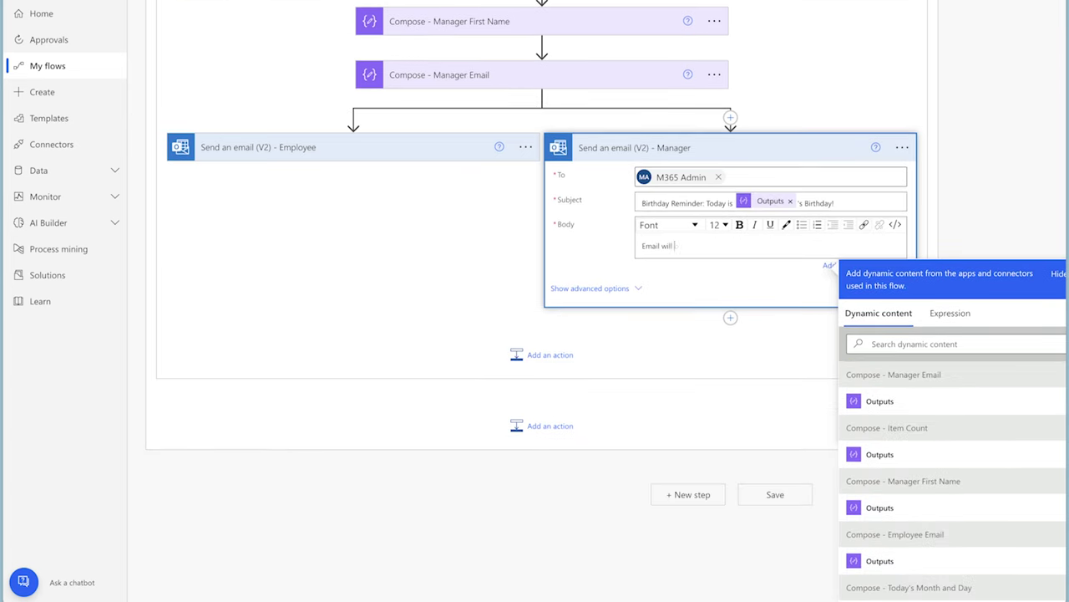
{"action": "type", "text": "be sent to:"}
{"action": "left_click", "coordinate": [929, 406]}
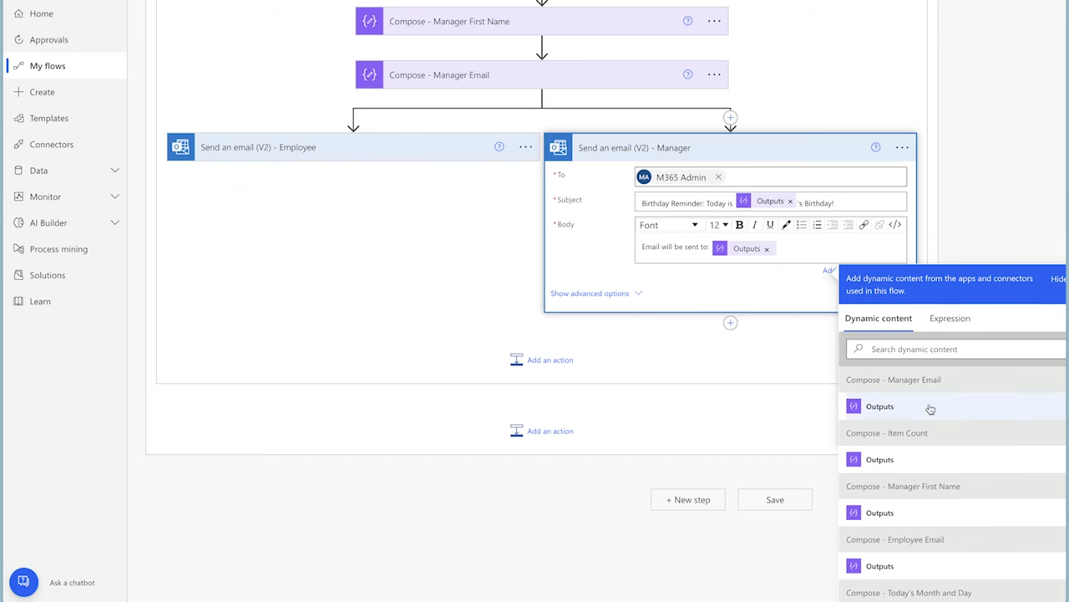
{"action": "key", "text": "Return"}
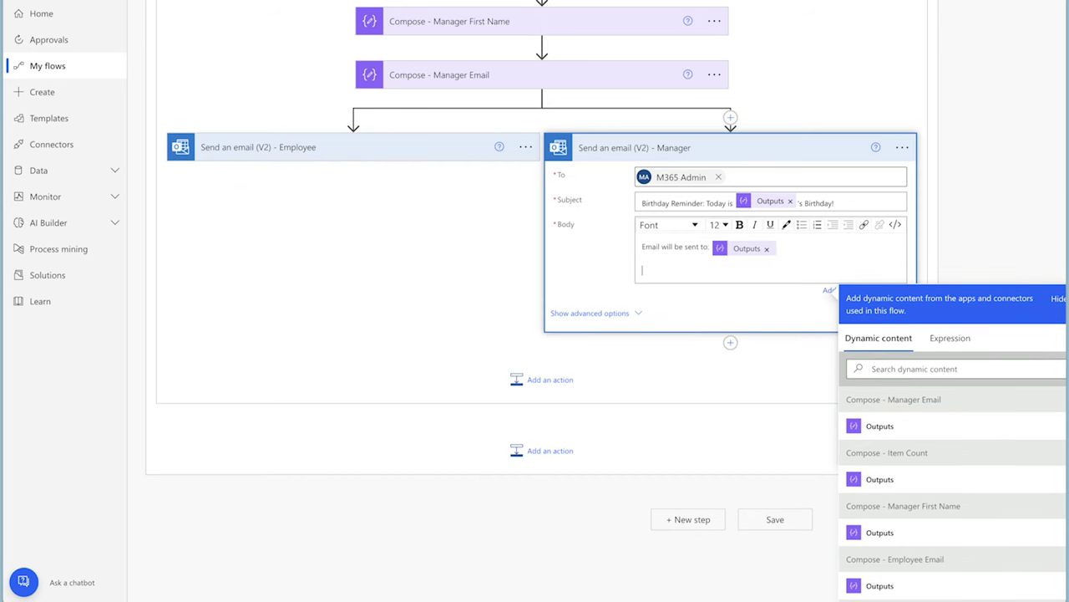
{"action": "type", "text": "Hi [Manager Name], This is a reminder that it's [Employee's First Name]'s birthday today! Thank You. M365 Admin"}
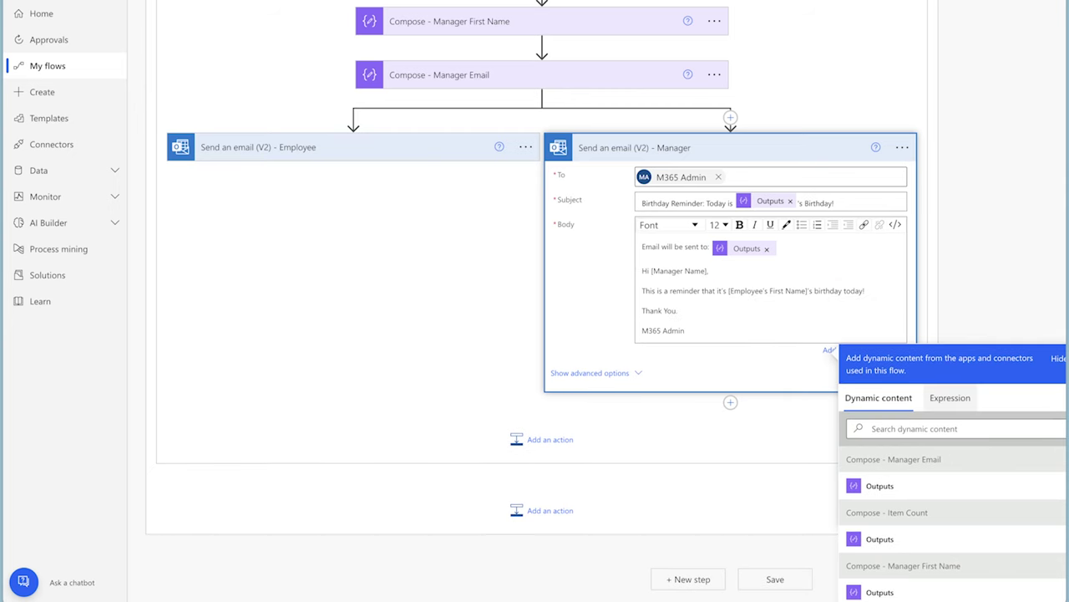
Step: Replace [Manager Name] and [Employee's First Name] in the reminder message with the Compose - Manager First Name and Compose - Employee First Name outputs
{"action": "left_click_drag", "start_coordinate": [709, 271], "coordinate": [652, 271]}
{"action": "key", "text": "BackSpace"}
{"action": "left_click", "coordinate": [946, 485]}
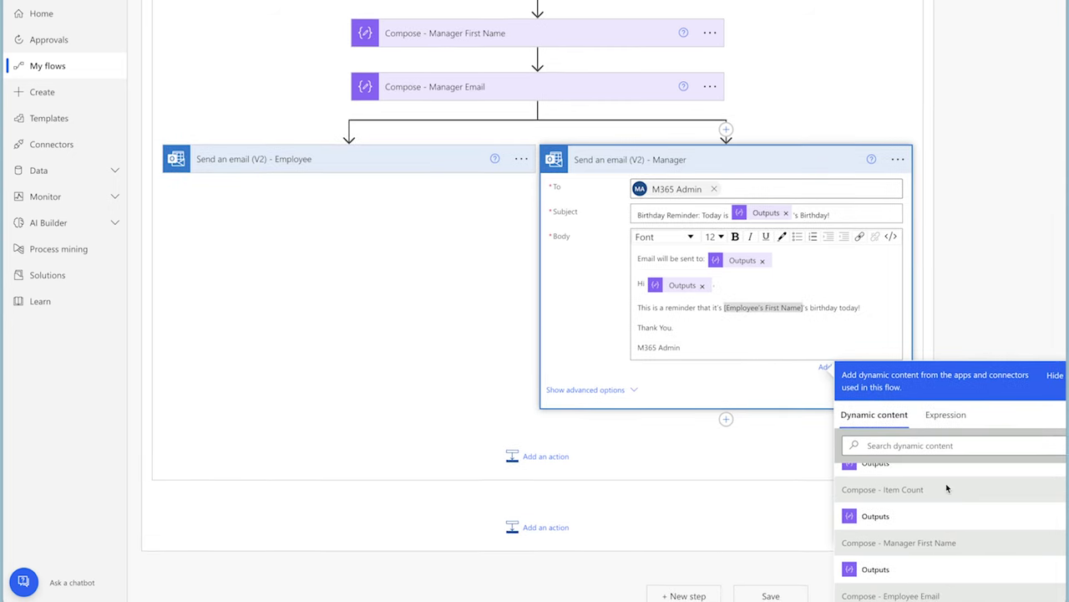
{"action": "left_click_drag", "start_coordinate": [807, 295], "coordinate": [728, 295]}
{"action": "key", "text": "BackSpace"}
{"action": "left_click", "coordinate": [951, 513]}
Step: Make the "Email will be sent to:" line bold in the bodies of both the manager and employee emails
{"action": "left_click_drag", "start_coordinate": [777, 260], "coordinate": [708, 244]}
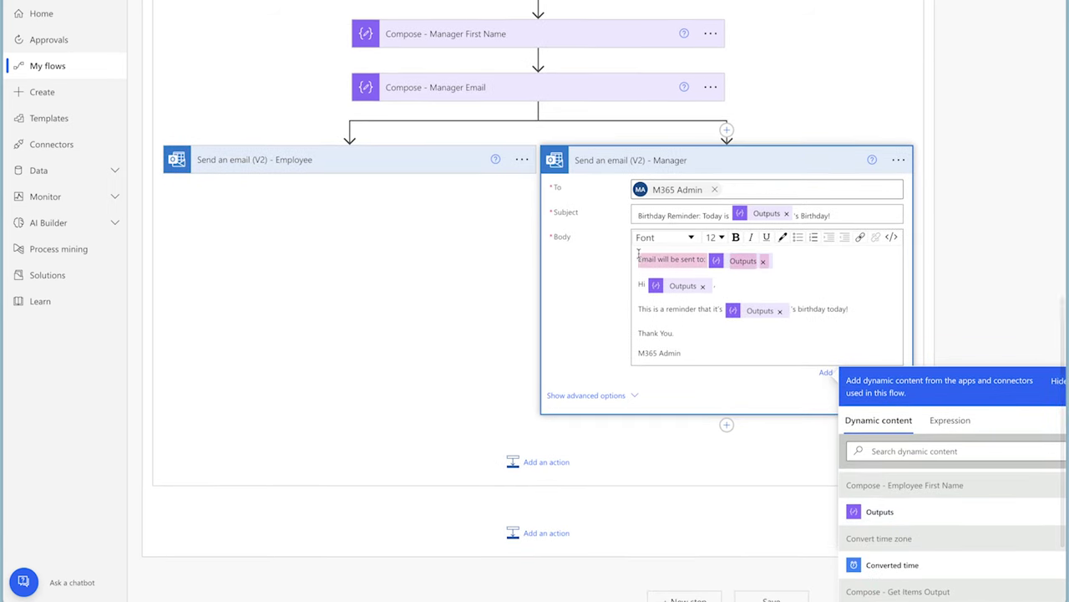
{"action": "left_click", "coordinate": [735, 239]}
{"action": "left_click", "coordinate": [391, 167]}
{"action": "left_click_drag", "start_coordinate": [399, 255], "coordinate": [259, 253]}
{"action": "left_click", "coordinate": [358, 230]}
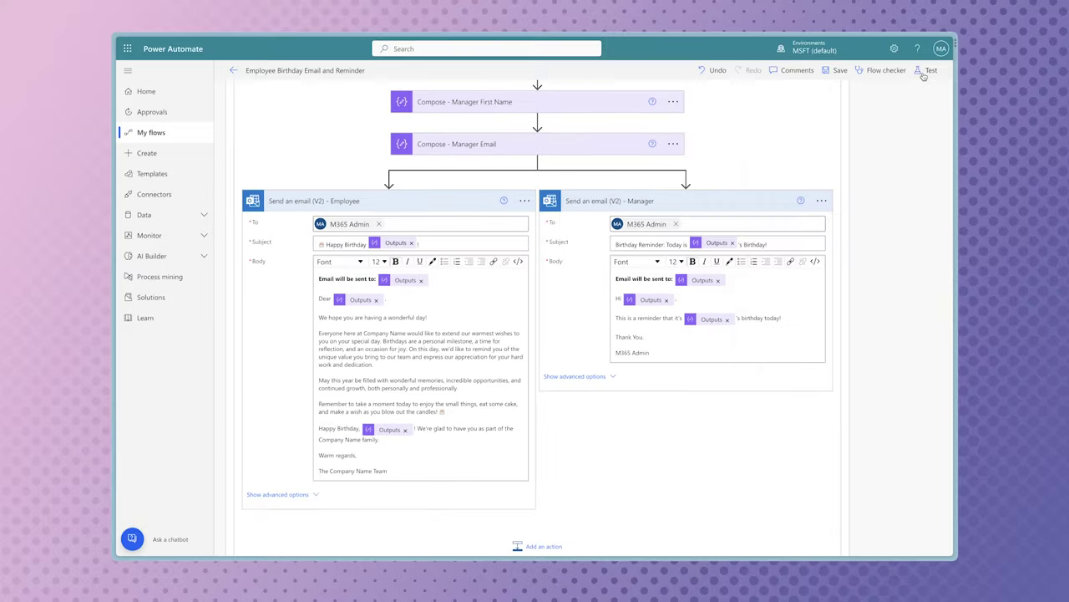
Step: Save the flow and test it manually, and check the received birthday and reminder emails in the Outlook inbox
{"action": "left_click", "coordinate": [926, 69]}
{"action": "left_click", "coordinate": [798, 539]}
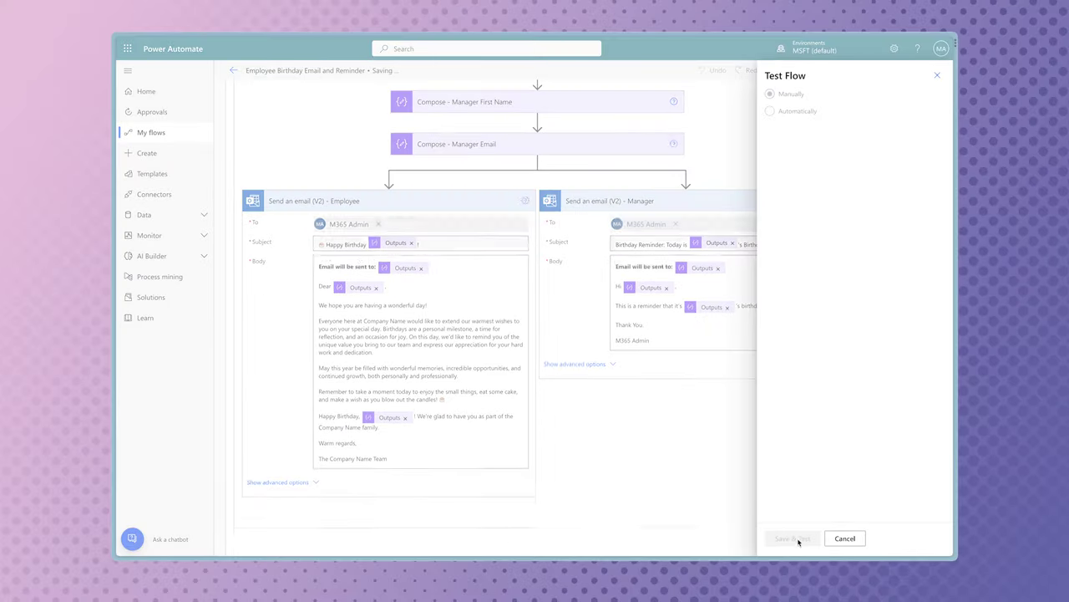
{"action": "left_click", "coordinate": [823, 540]}
{"action": "left_click", "coordinate": [823, 540]}
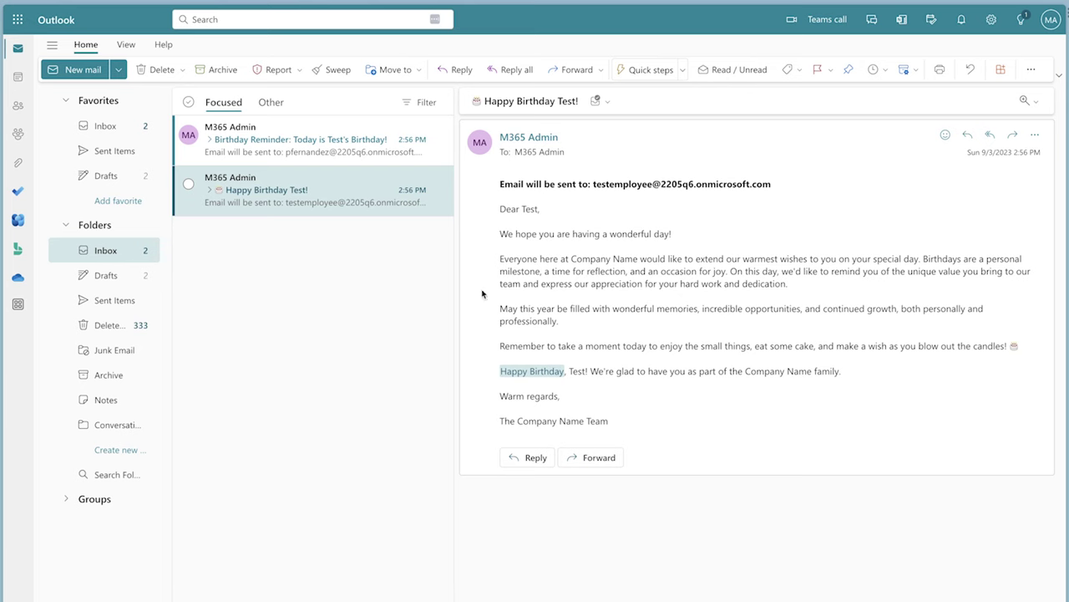
{"action": "mouse_move", "coordinate": [373, 180]}
{"action": "left_click", "coordinate": [343, 151]}
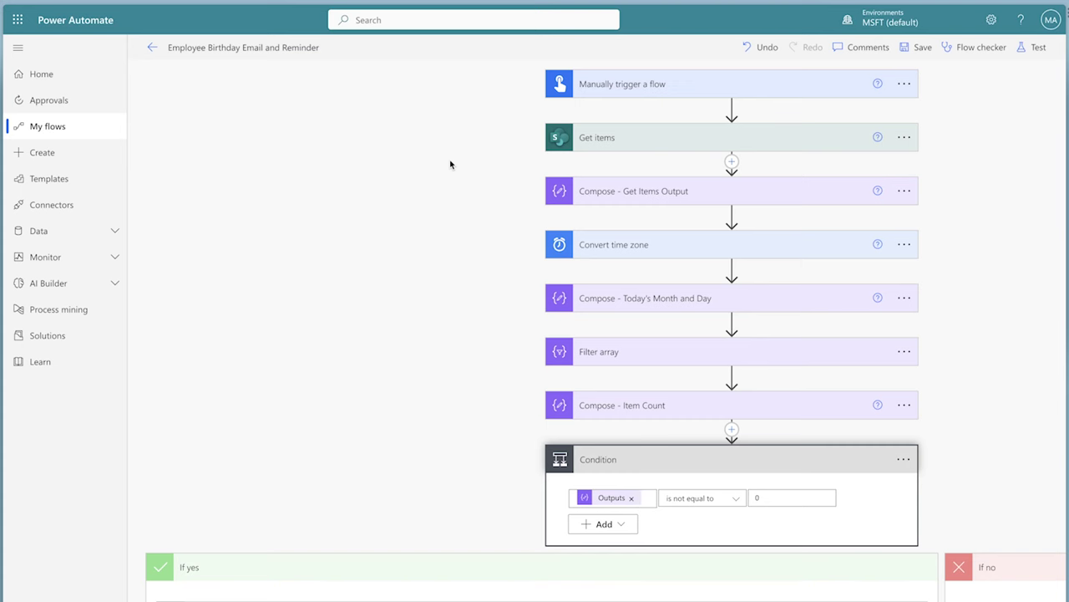
Step: Insert a Scope action after Compose - Get Items Output in the Power Automate flow and rename it Scope - Date Actions
{"action": "left_click", "coordinate": [732, 218]}
{"action": "left_click", "coordinate": [736, 231]}
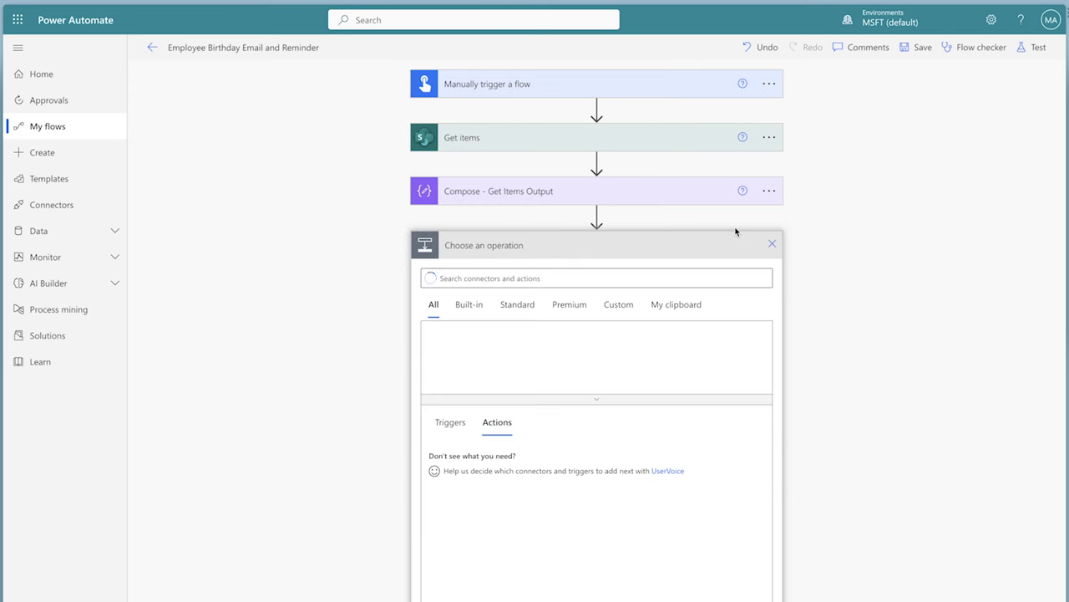
{"action": "type", "text": "Scope"}
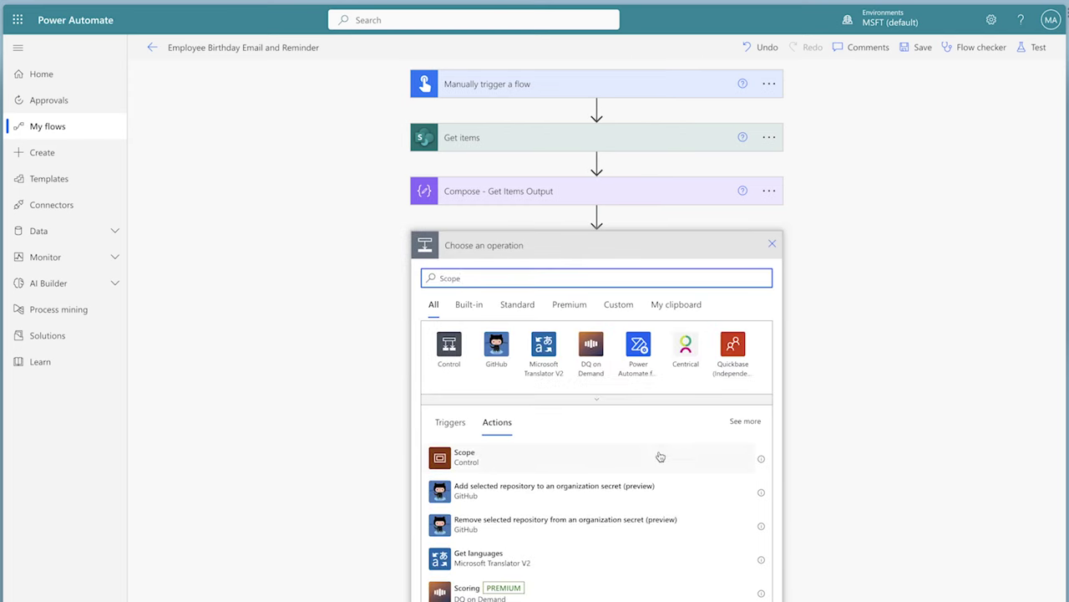
{"action": "left_click", "coordinate": [661, 455]}
{"action": "left_click", "coordinate": [770, 247]}
{"action": "left_click", "coordinate": [823, 284]}
{"action": "key", "text": "End"}
{"action": "type", "text": "- Date Actions"}
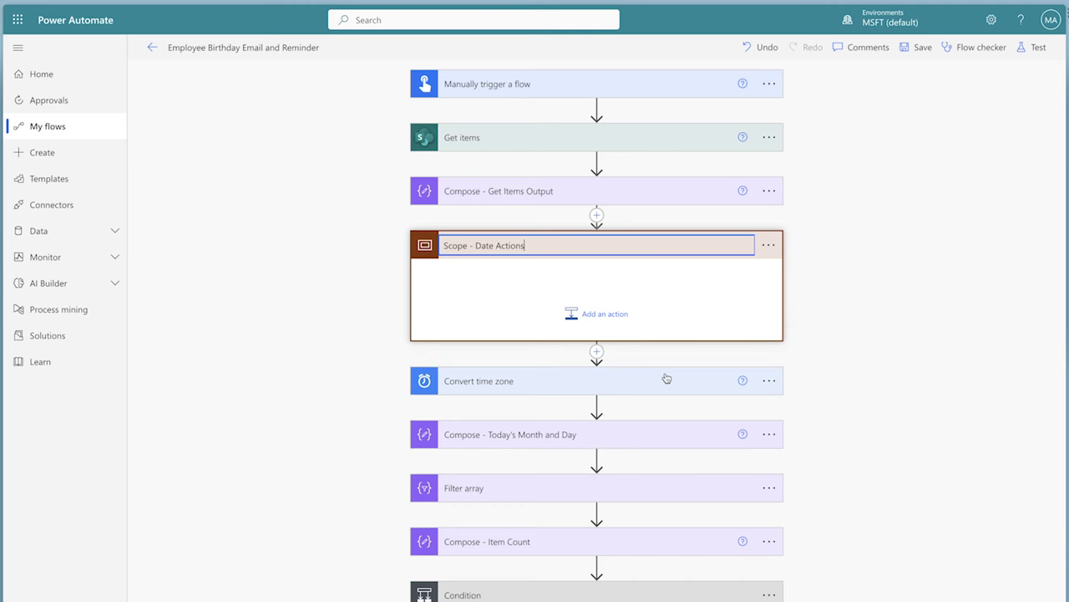
Step: Move Convert time zone and Compose - Today's Month and Day into Scope - Date Actions, in that order
{"action": "left_click_drag", "start_coordinate": [661, 375], "coordinate": [673, 283]}
{"action": "left_click_drag", "start_coordinate": [635, 421], "coordinate": [633, 338]}
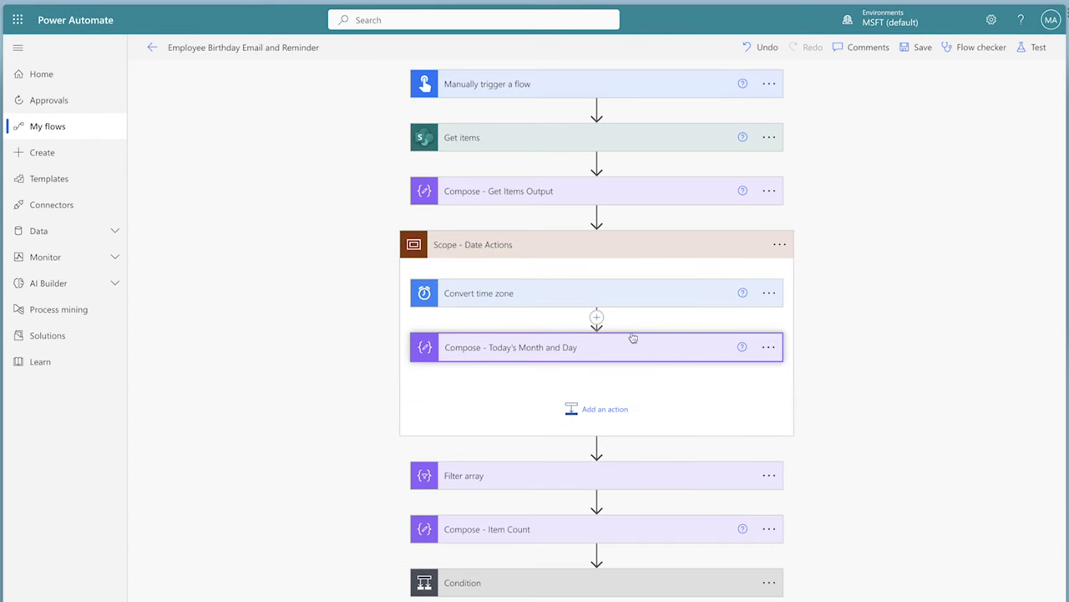
Step: Add a Compose action at the end of Scope - Date Actions, rename it Compose - Days in Advance and set its input to 3
{"action": "left_click", "coordinate": [614, 408]}
{"action": "type", "text": "Compose"}
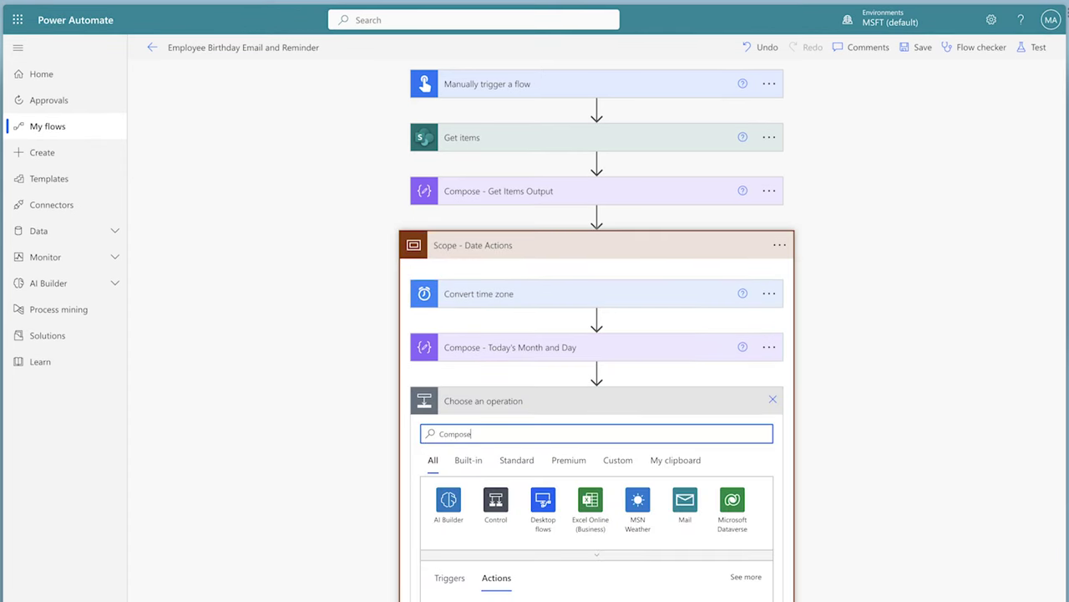
{"action": "left_click", "coordinate": [596, 595]}
{"action": "left_click", "coordinate": [769, 400]}
{"action": "left_click", "coordinate": [812, 443]}
{"action": "type", "text": "- Days "}
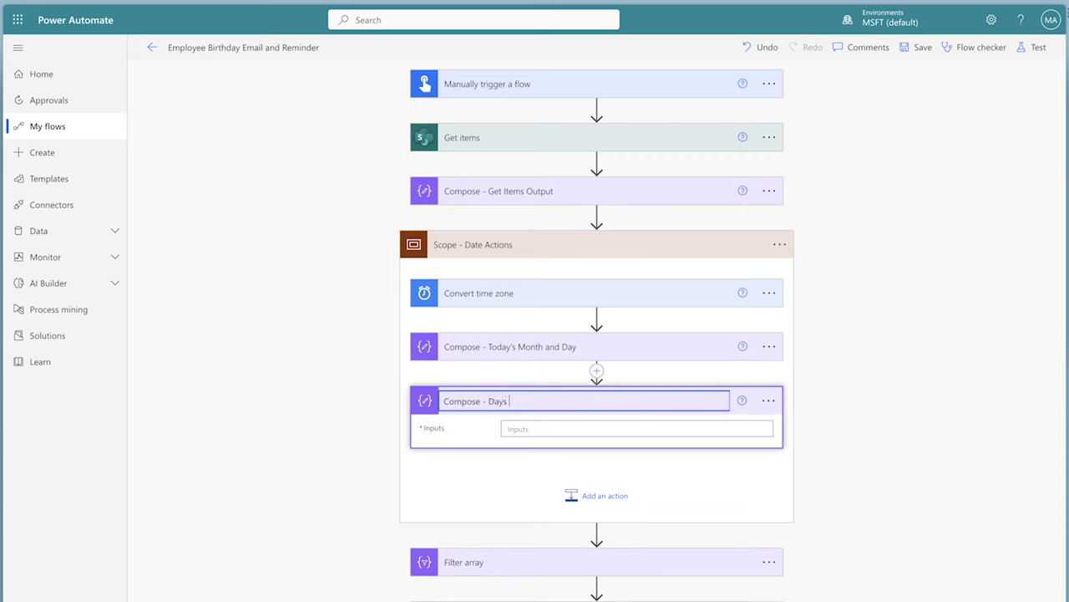
{"action": "type", "text": "in Advance"}
{"action": "left_click", "coordinate": [594, 429]}
{"action": "type", "text": "3"}
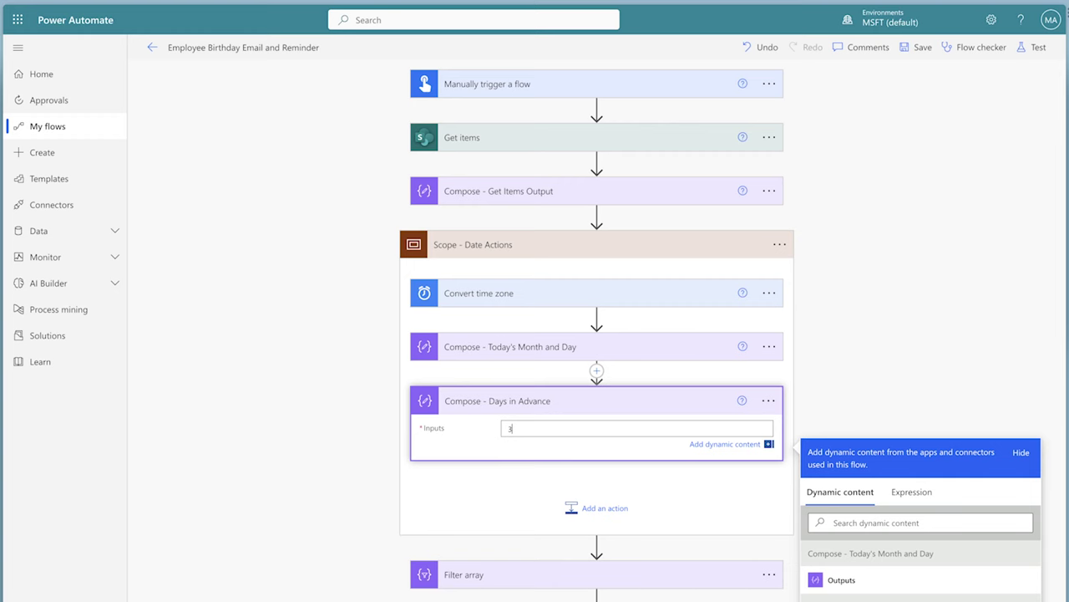
Step: Add another Compose action below Compose - Days in Advance in the scope and rename it Compose - Dynamic Date
{"action": "left_click", "coordinate": [595, 507]}
{"action": "type", "text": "compose"}
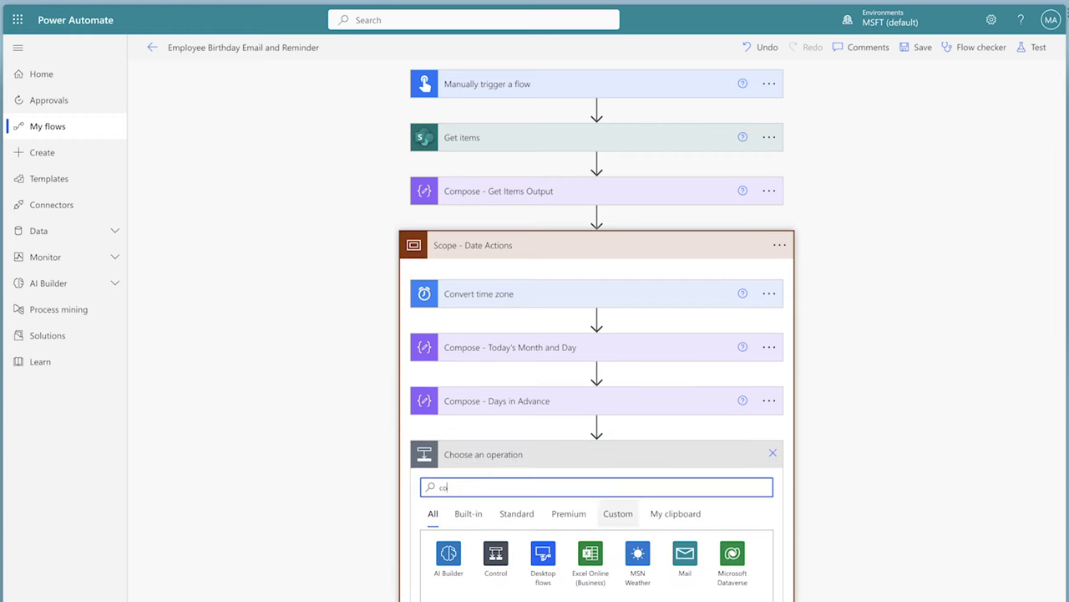
{"action": "scroll", "coordinate": [571, 420], "scroll_direction": "down", "scroll_amount": 3}
{"action": "left_click", "coordinate": [571, 420]}
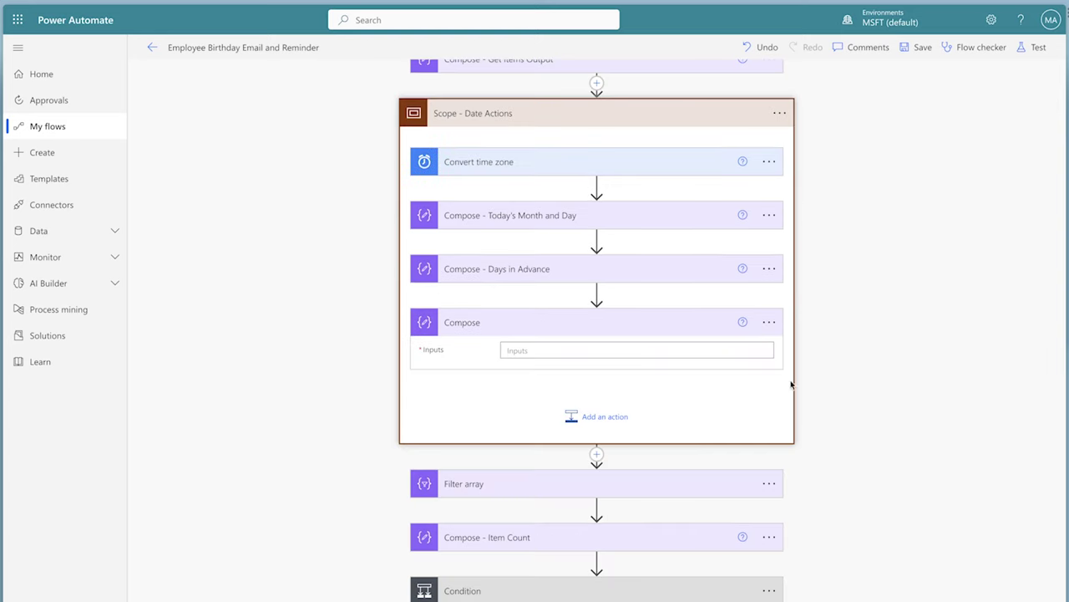
{"action": "left_click", "coordinate": [767, 322]}
{"action": "left_click", "coordinate": [826, 368]}
{"action": "key", "text": "End"}
{"action": "type", "text": "- Dynamic "}
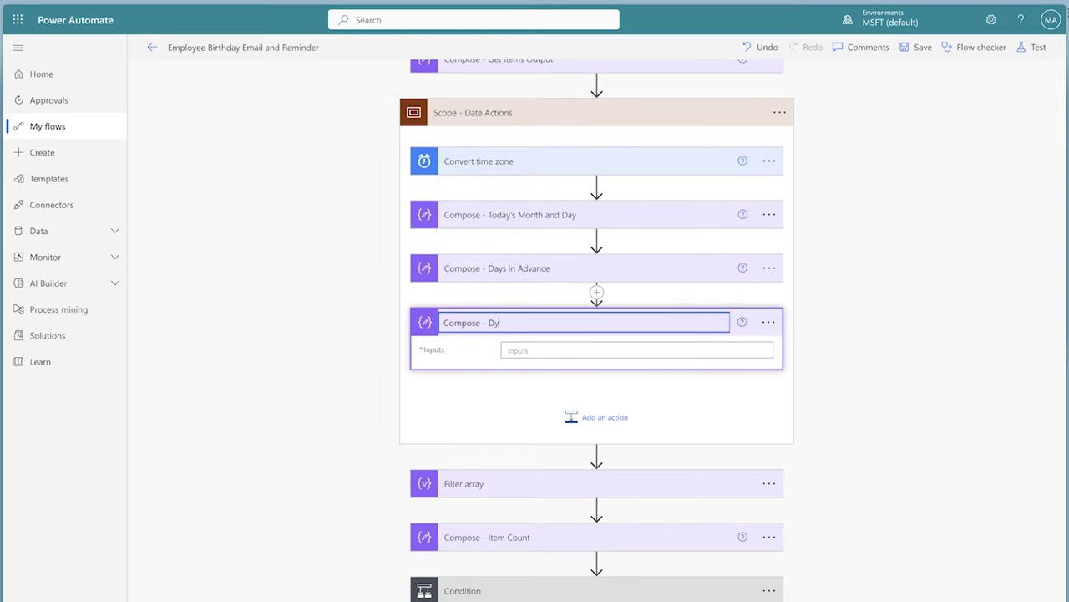
{"action": "type", "text": "Date"}
Step: Start an addDays() expression for the Compose - Dynamic Date input, with the Compose - Today's Month and Day outputs as the timestamp
{"action": "left_click", "coordinate": [636, 350]}
{"action": "left_click", "coordinate": [904, 424]}
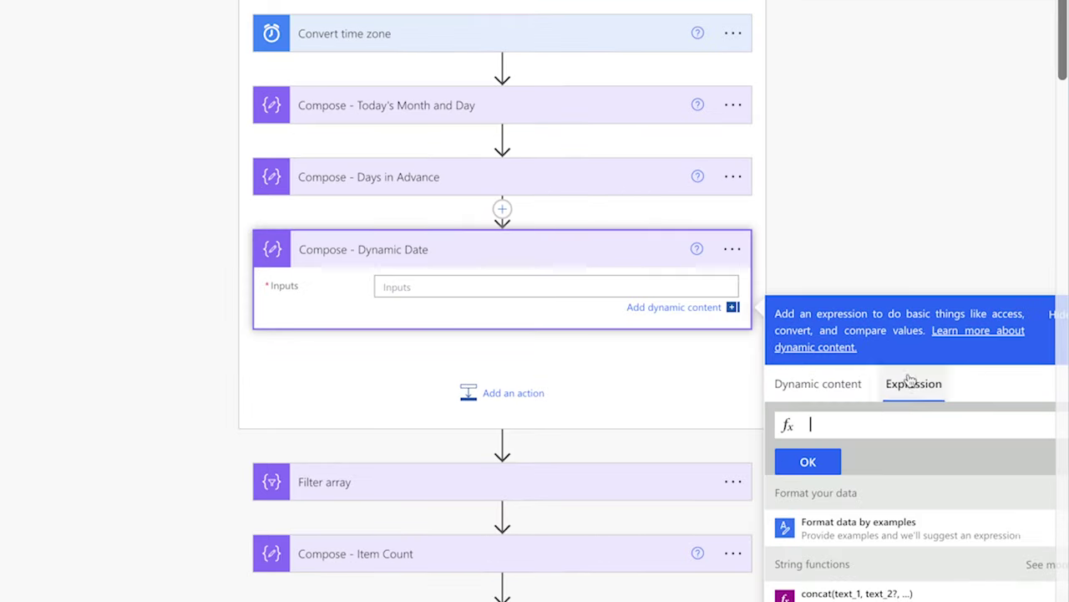
{"action": "type", "text": "add"}
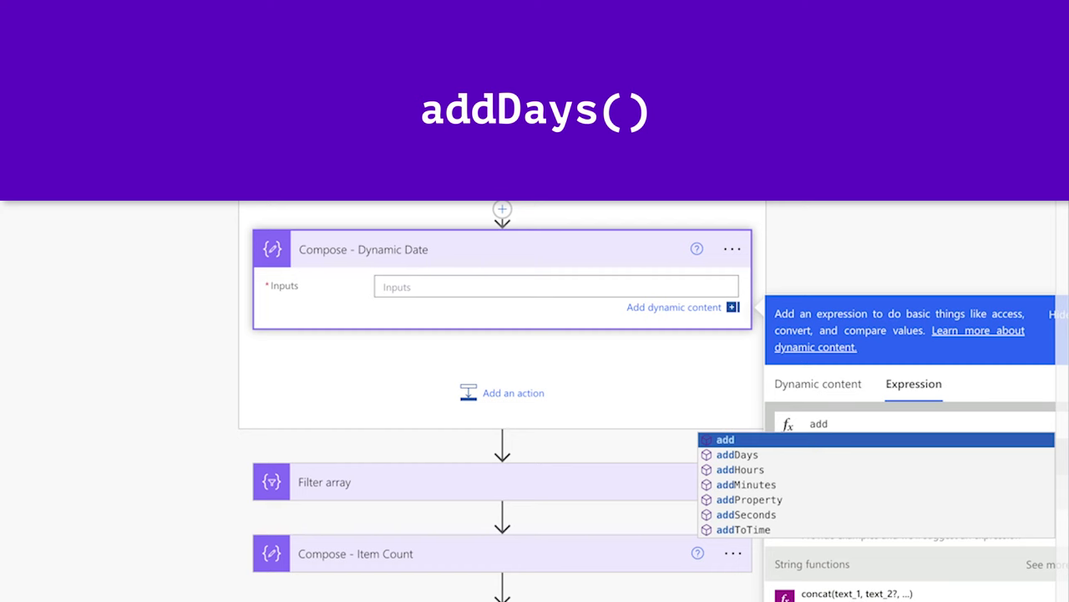
{"action": "type", "text": "Days("}
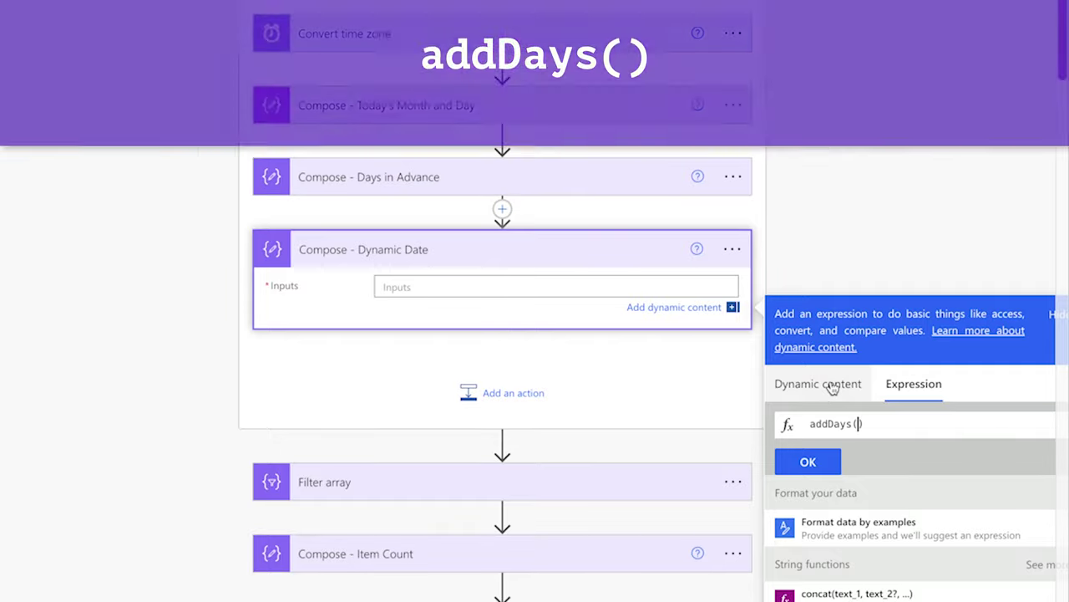
{"action": "left_click", "coordinate": [833, 389]}
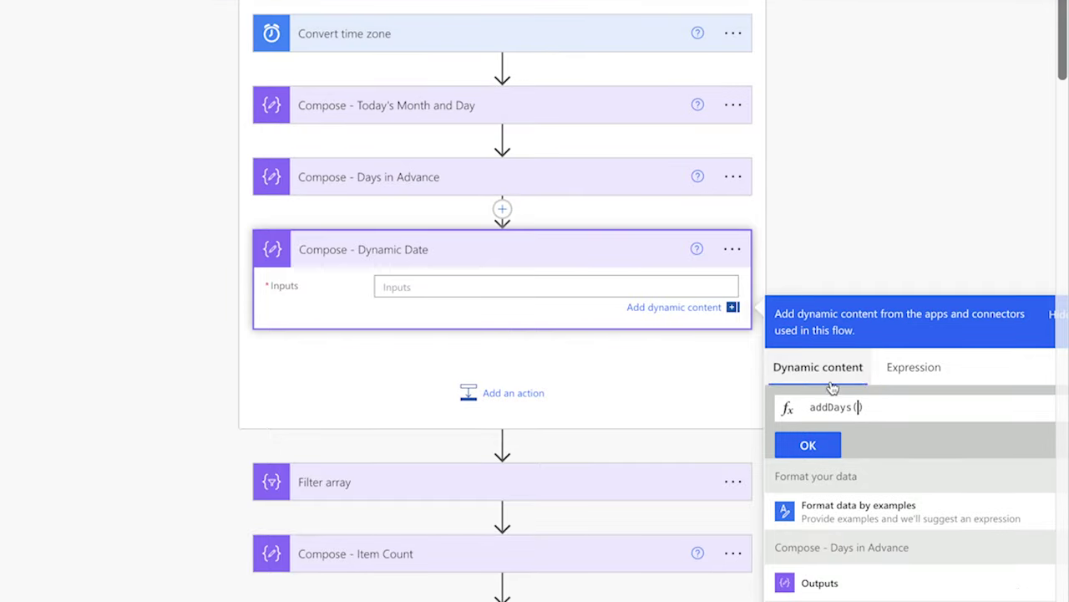
{"action": "scroll", "coordinate": [898, 498], "scroll_direction": "down", "scroll_amount": 3}
{"action": "left_click", "coordinate": [897, 498]}
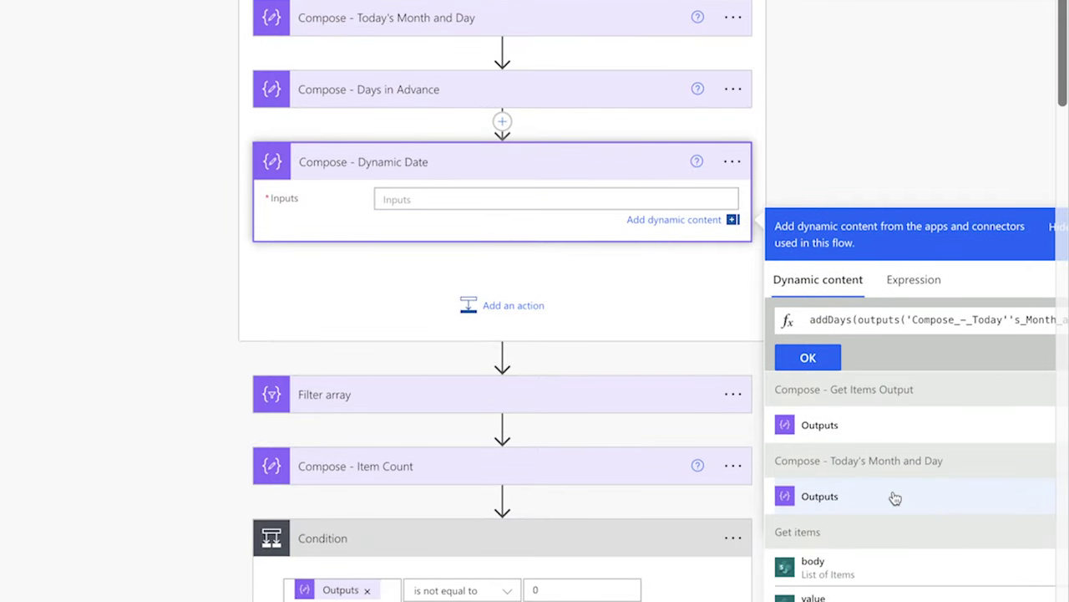
Step: Complete the addDays() arguments with the Compose - Days in Advance outputs as the number of days and 'MM-dd' as the format
{"action": "type", "text": ","}
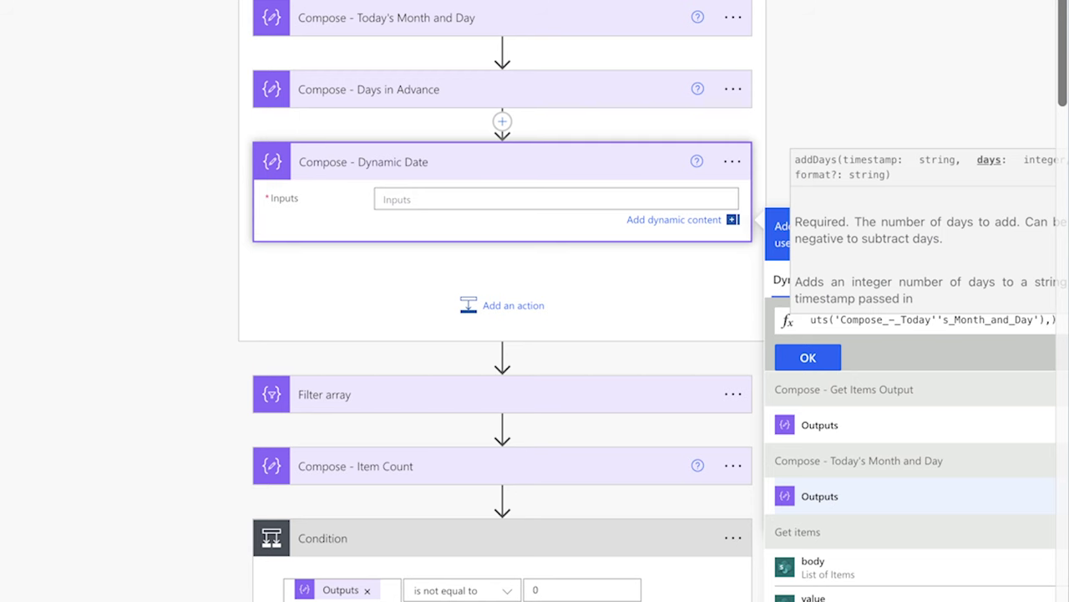
{"action": "scroll", "coordinate": [905, 484], "scroll_direction": "up", "scroll_amount": 2}
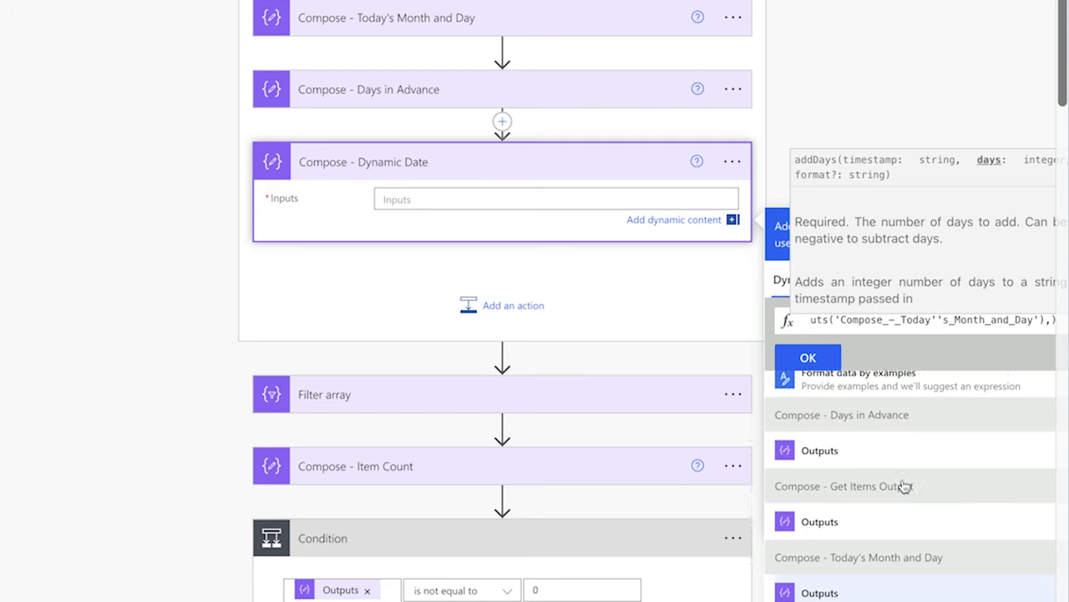
{"action": "left_click", "coordinate": [873, 480]}
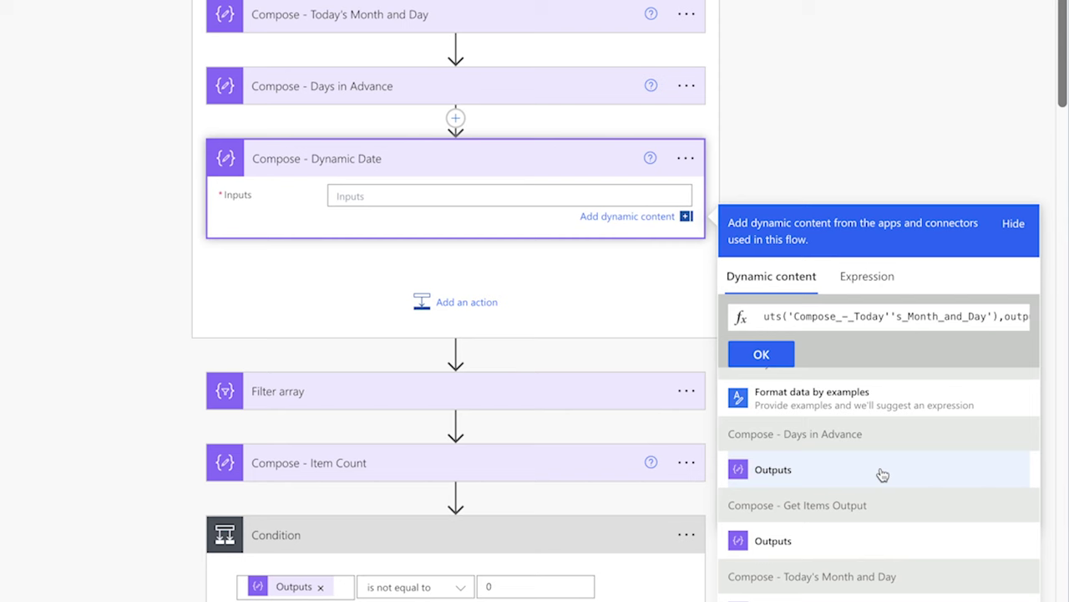
{"action": "type", "text": ",''"}
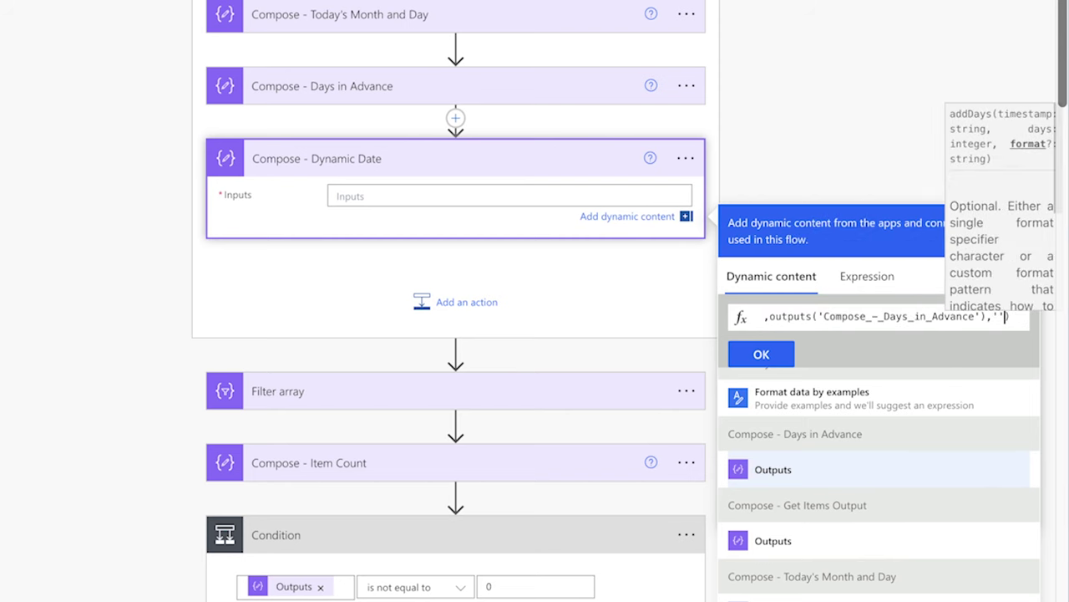
{"action": "left_click", "coordinate": [997, 316]}
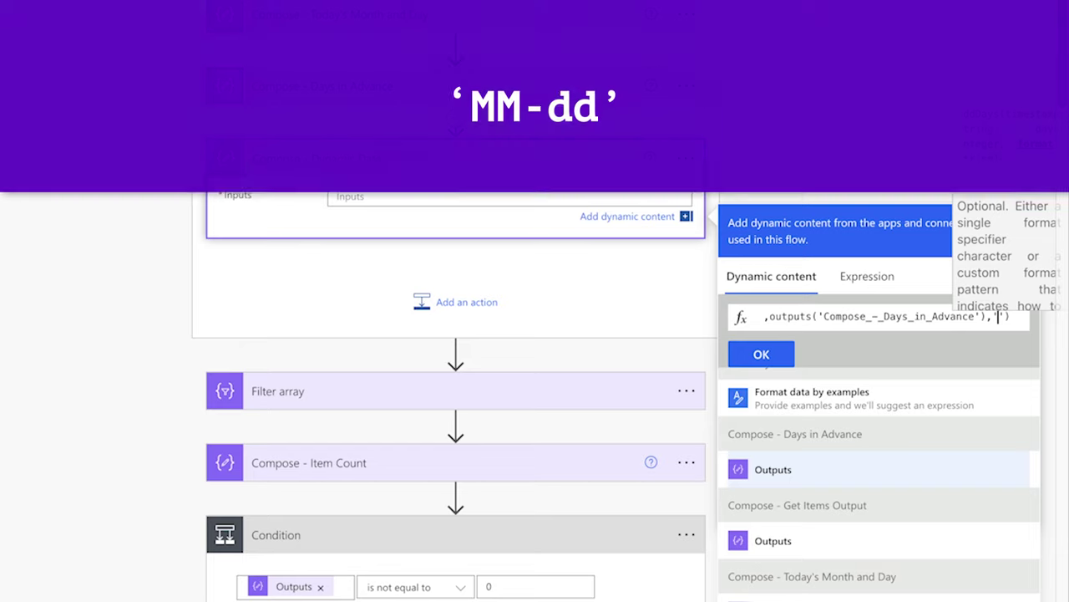
{"action": "type", "text": "MM-"}
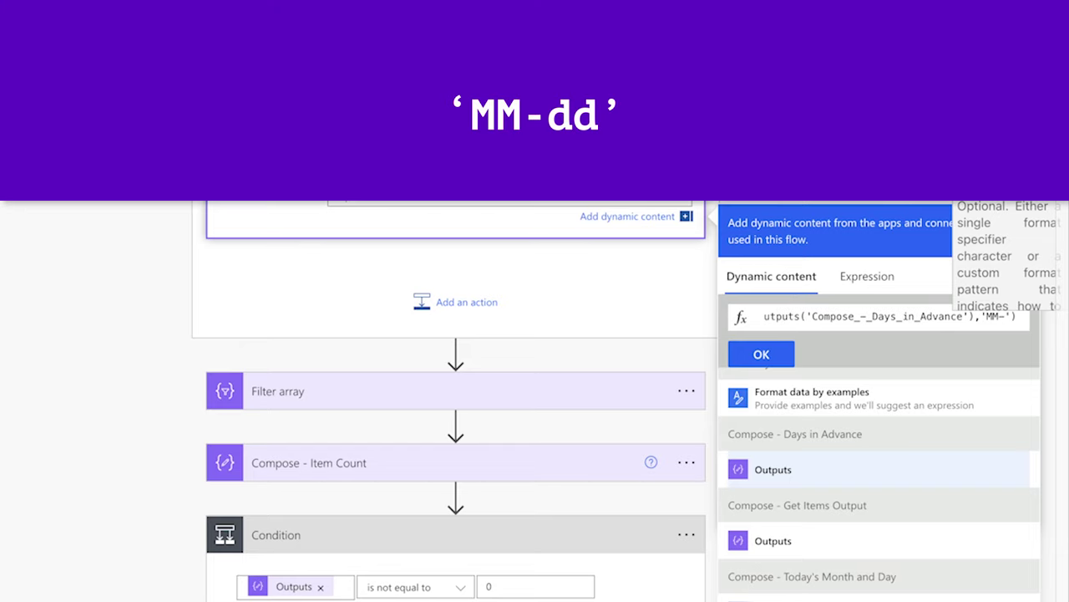
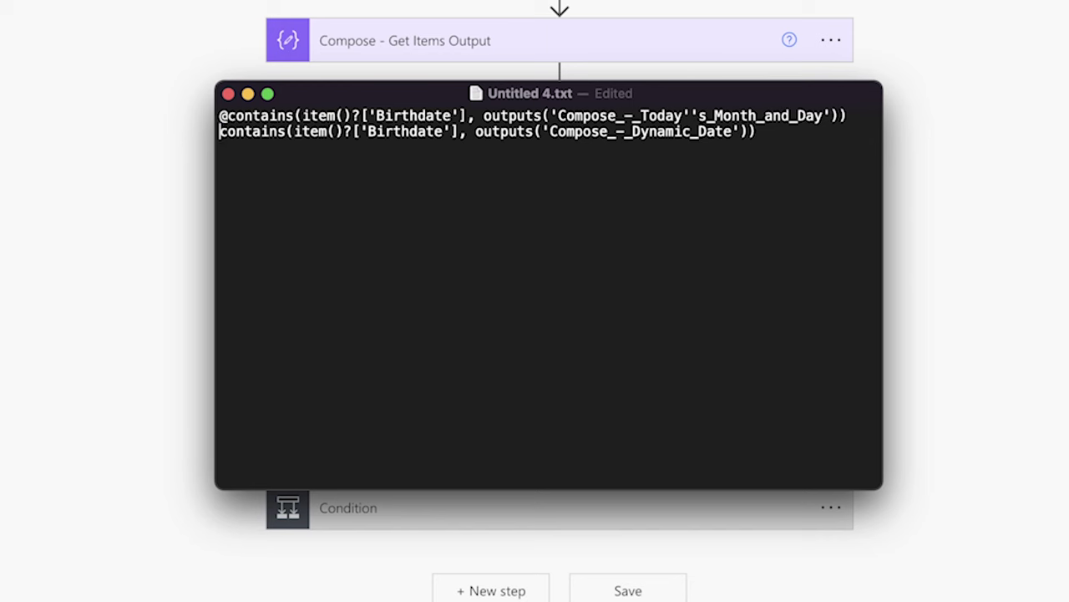
{"action": "left_click", "coordinate": [864, 115]}
{"action": "type", "text": ","}
{"action": "left_click", "coordinate": [227, 116]}
{"action": "type", "text": "or"}
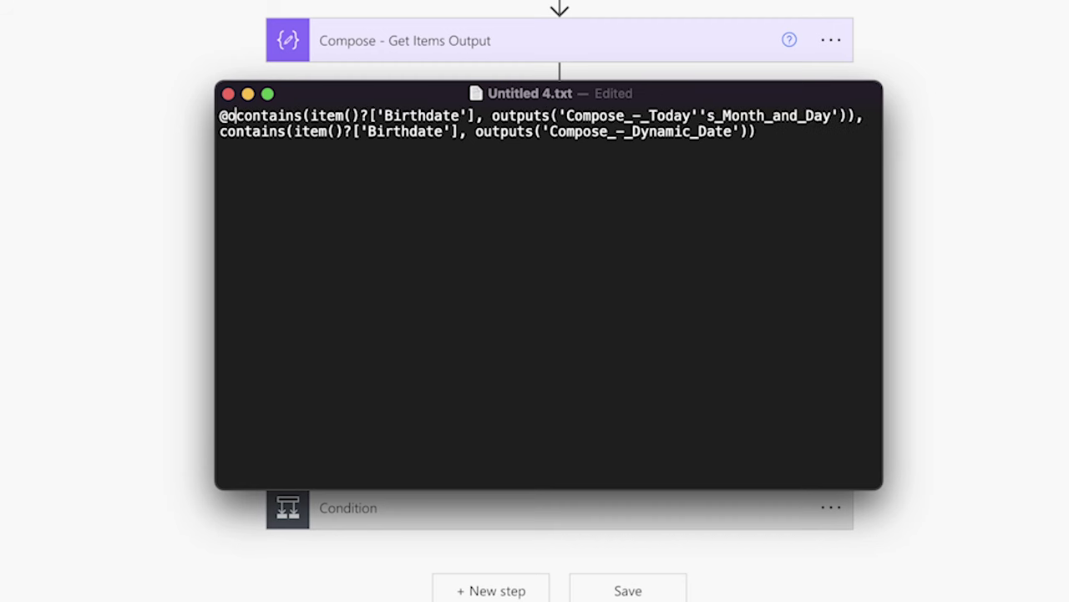
{"action": "type", "text": "("}
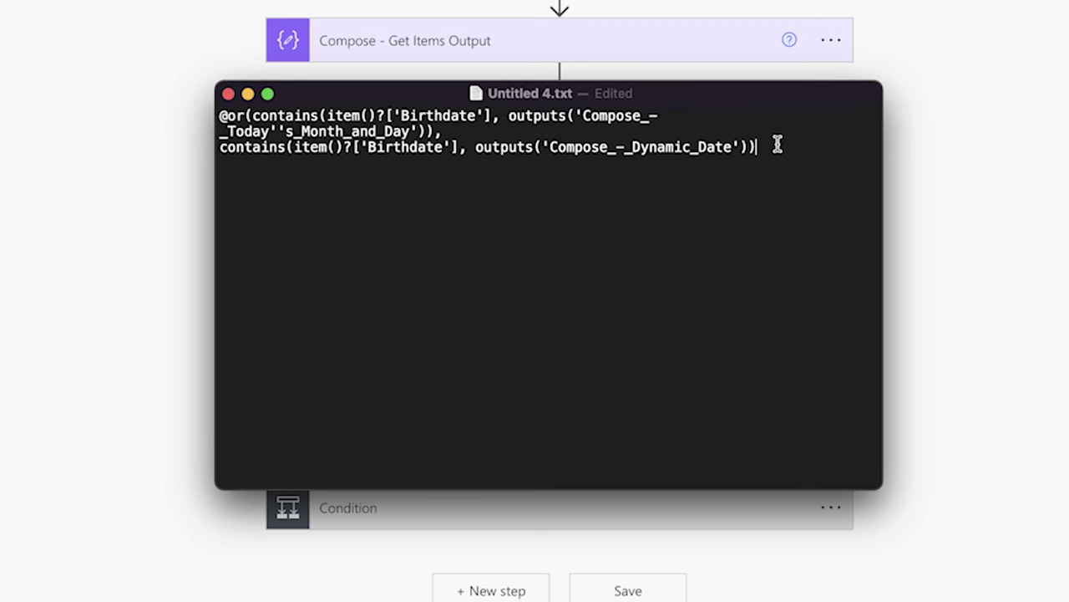
{"action": "type", "text": ")"}
{"action": "key", "text": "super+a"}
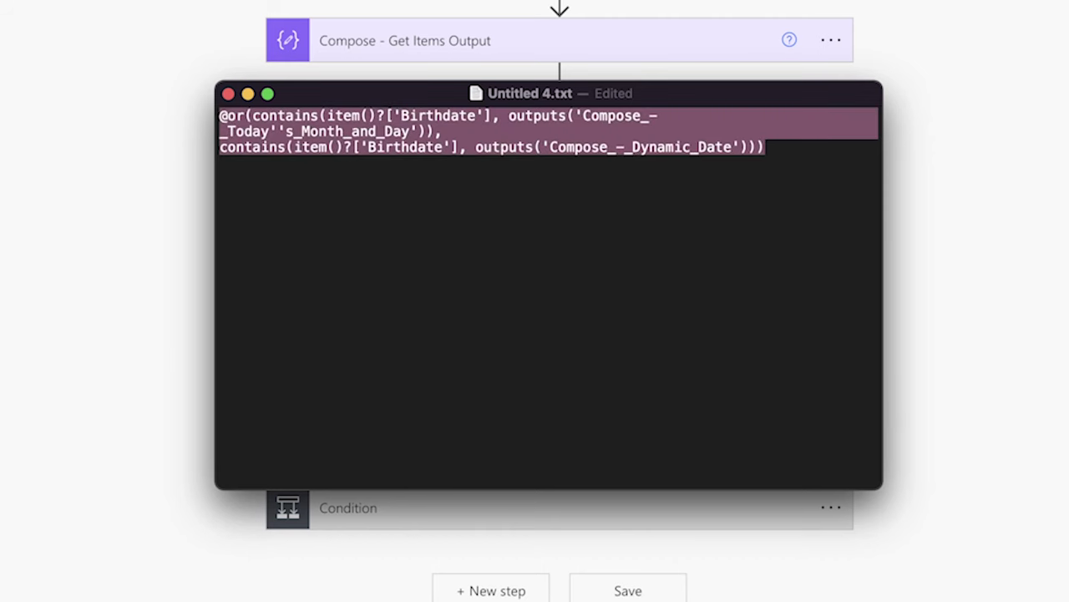
{"action": "key", "text": "super+c"}
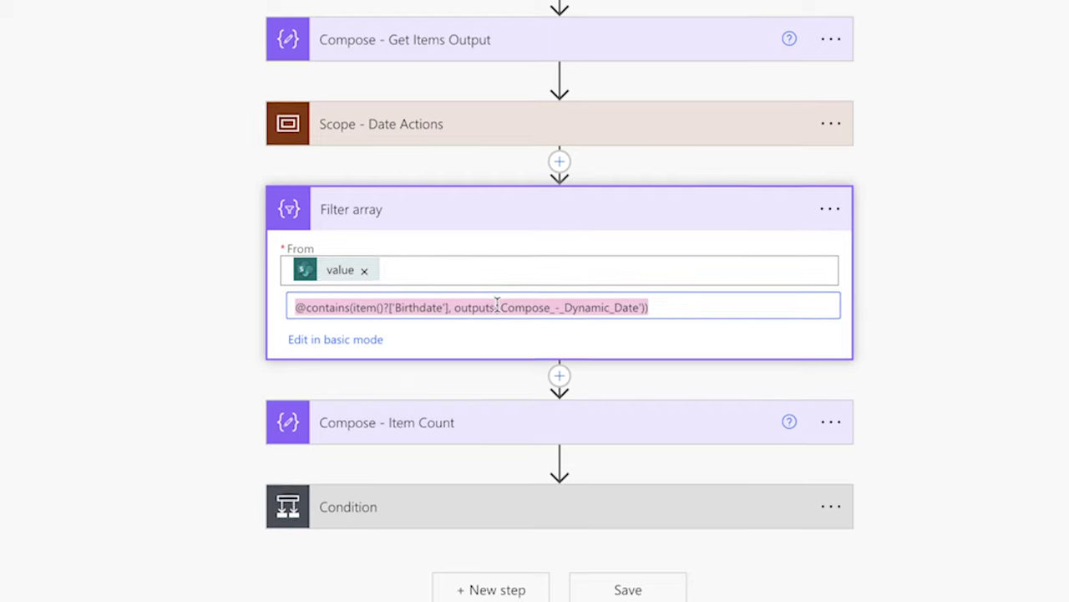
{"action": "key", "text": "super+v"}
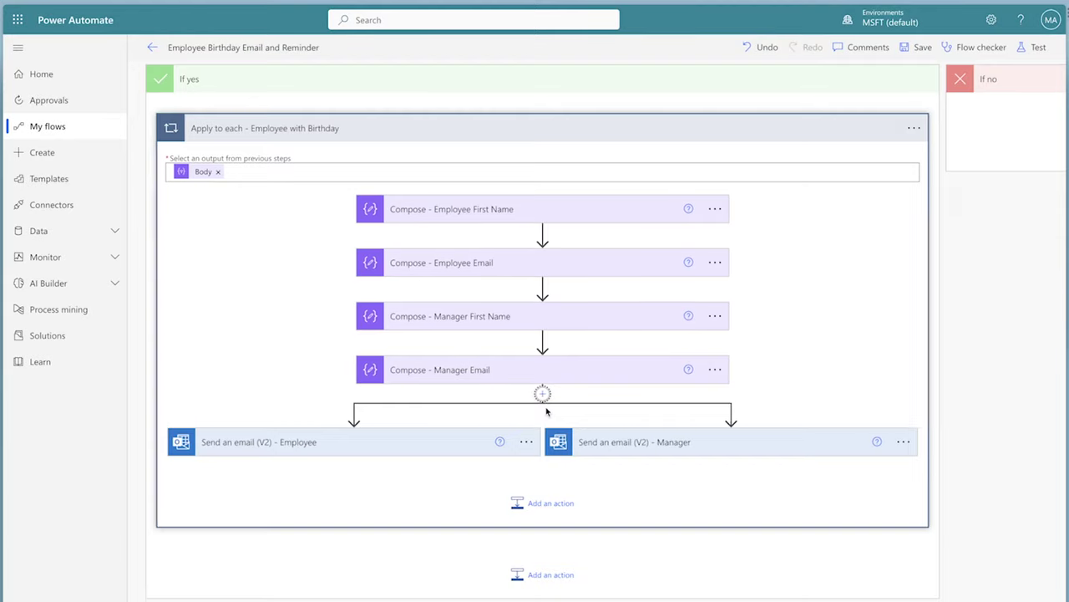
Step: Insert a Compose action after Compose - Manager Email in the Apply to each loop and rename it Compose - Employee Birthdate
{"action": "left_click", "coordinate": [544, 389]}
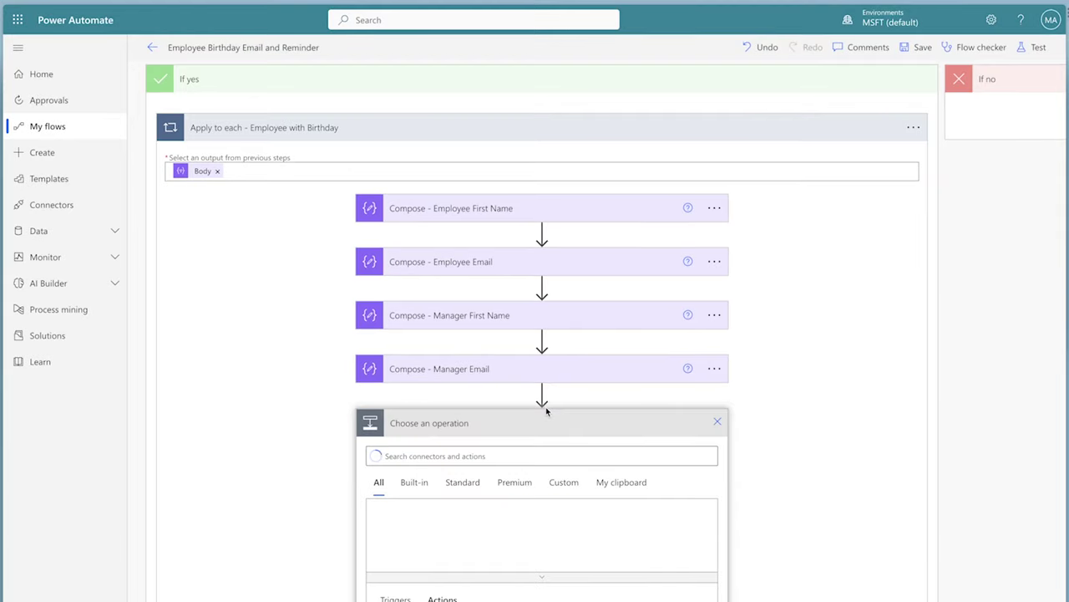
{"action": "type", "text": "compose"}
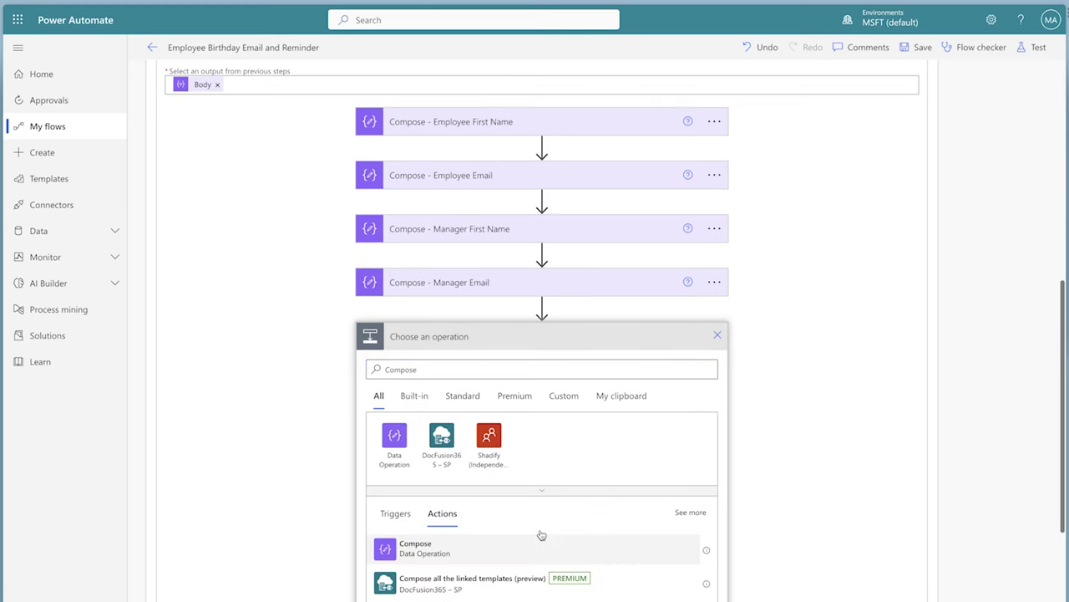
{"action": "left_click", "coordinate": [488, 551]}
{"action": "left_click", "coordinate": [713, 342]}
{"action": "left_click", "coordinate": [742, 379]}
{"action": "key", "text": "End"}
{"action": "type", "text": "- Employ"}
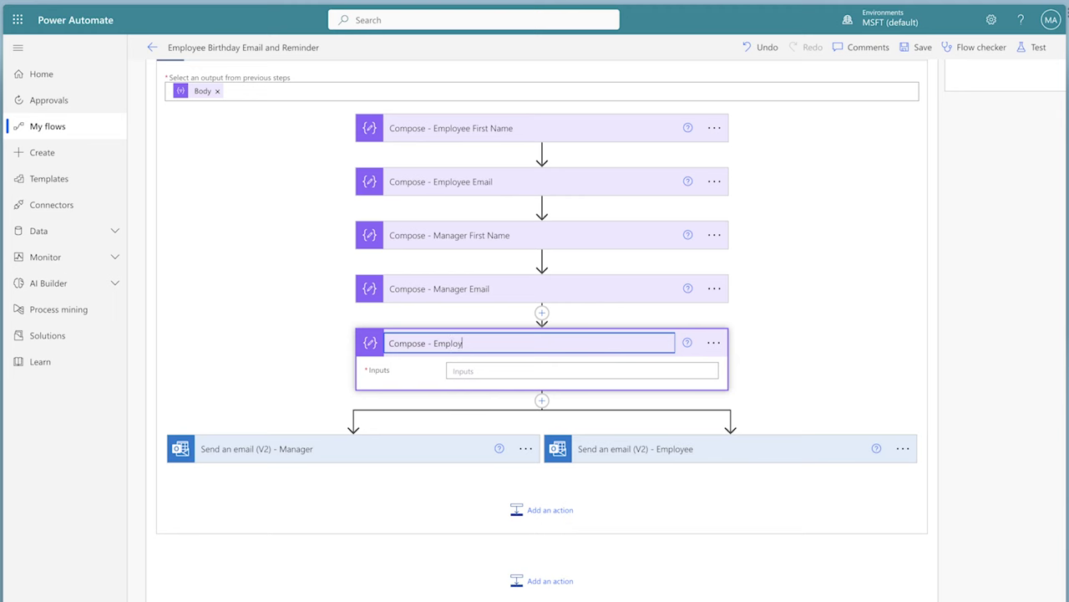
{"action": "type", "text": "ee Birthdate"}
Step: Start the Compose - Employee Birthdate input as a formatDateTime() expression with item()?['Birthdate'] as its timestamp
{"action": "left_click", "coordinate": [610, 365]}
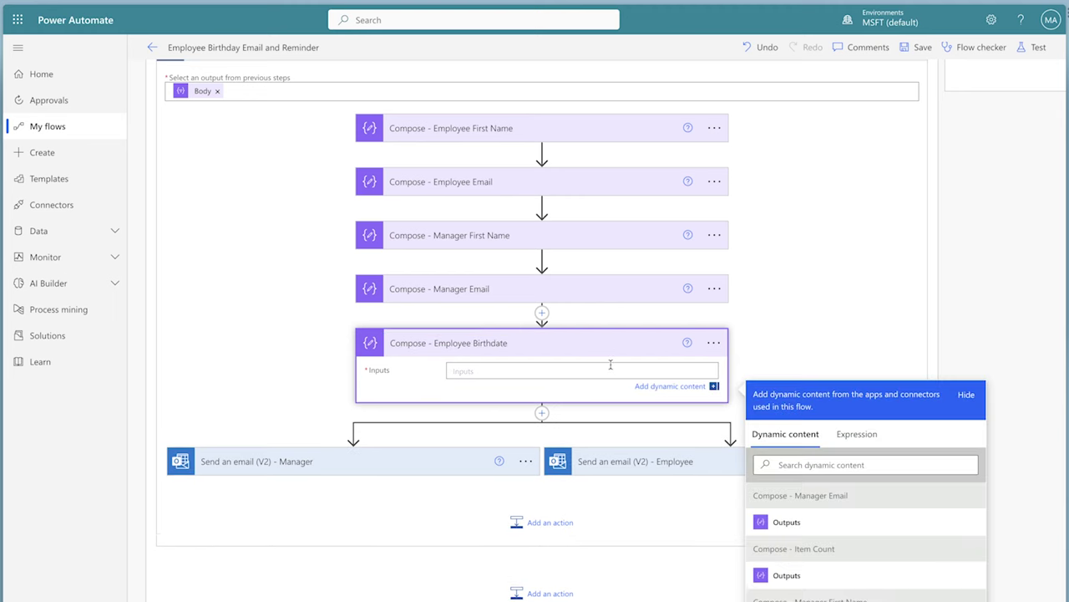
{"action": "left_click", "coordinate": [861, 434]}
{"action": "type", "text": "formatDateTime"}
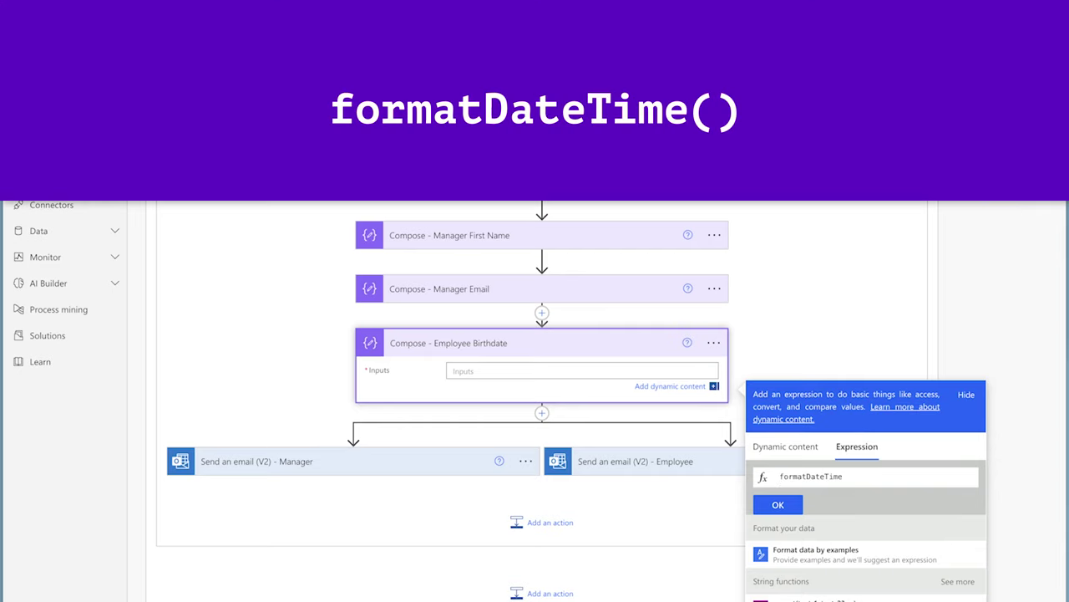
{"action": "type", "text": "("}
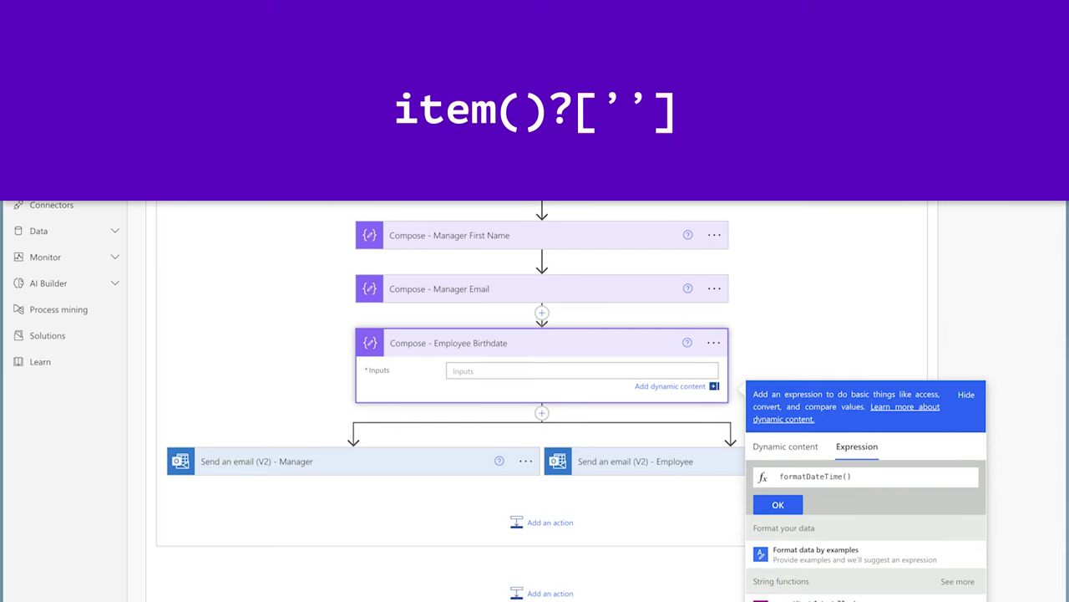
{"action": "type", "text": "item"}
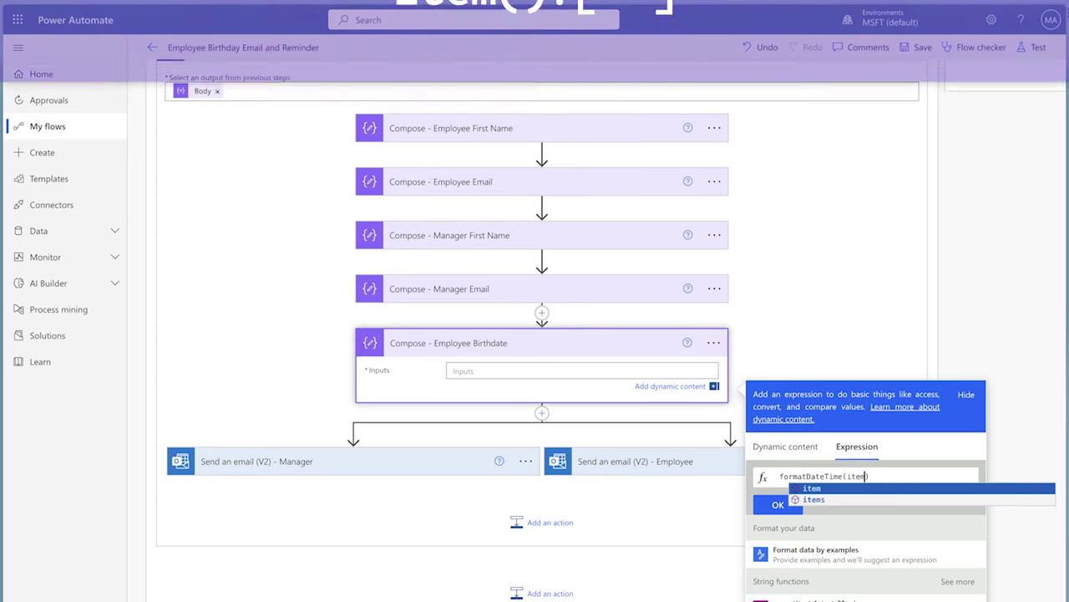
{"action": "type", "text": "()?"}
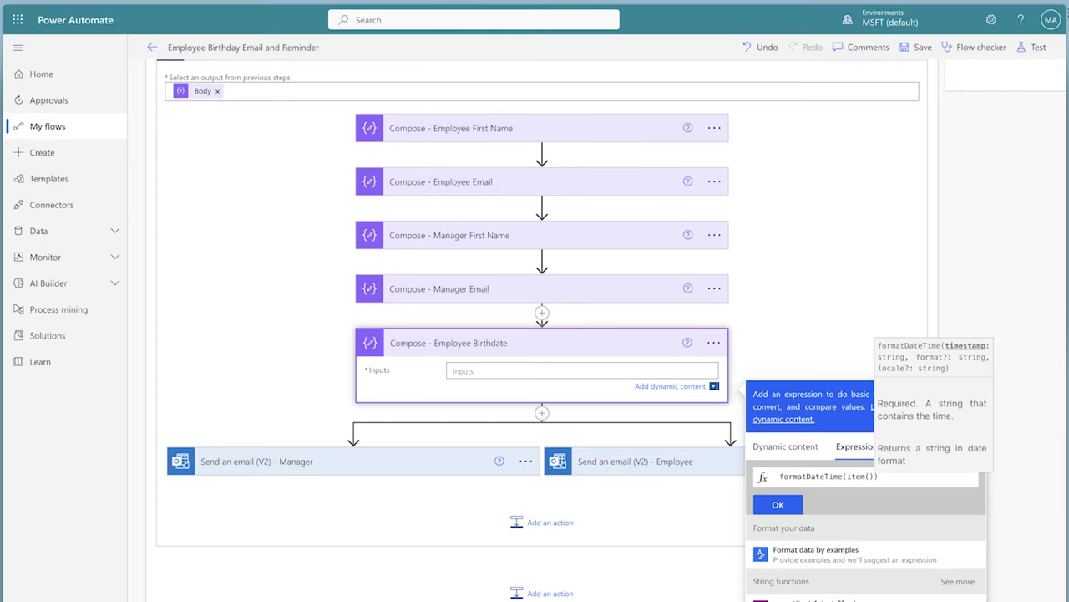
{"action": "type", "text": "['"}
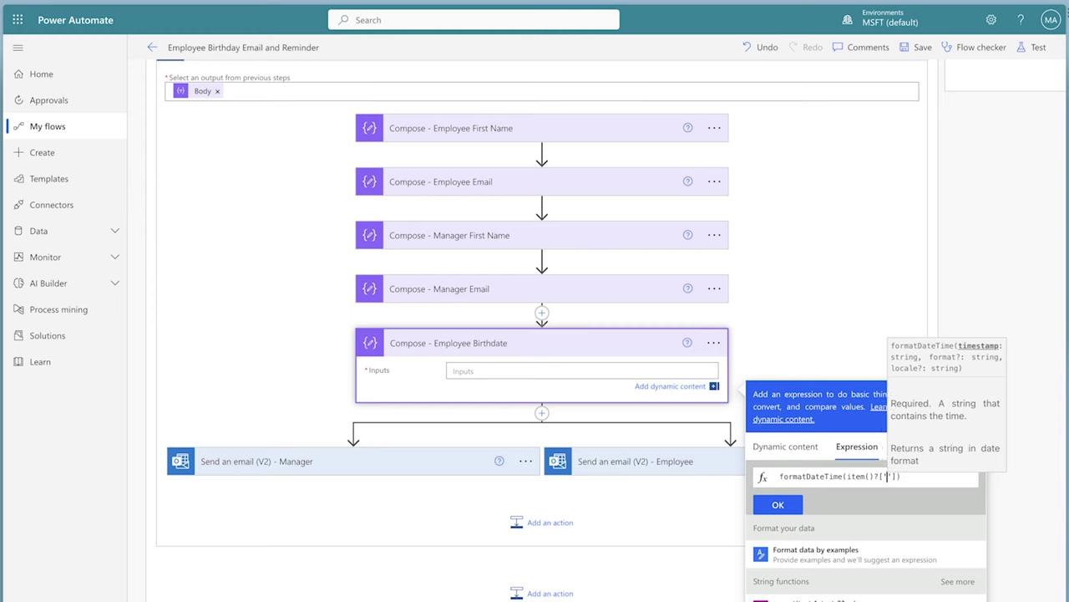
{"action": "type", "text": "Birthdate"}
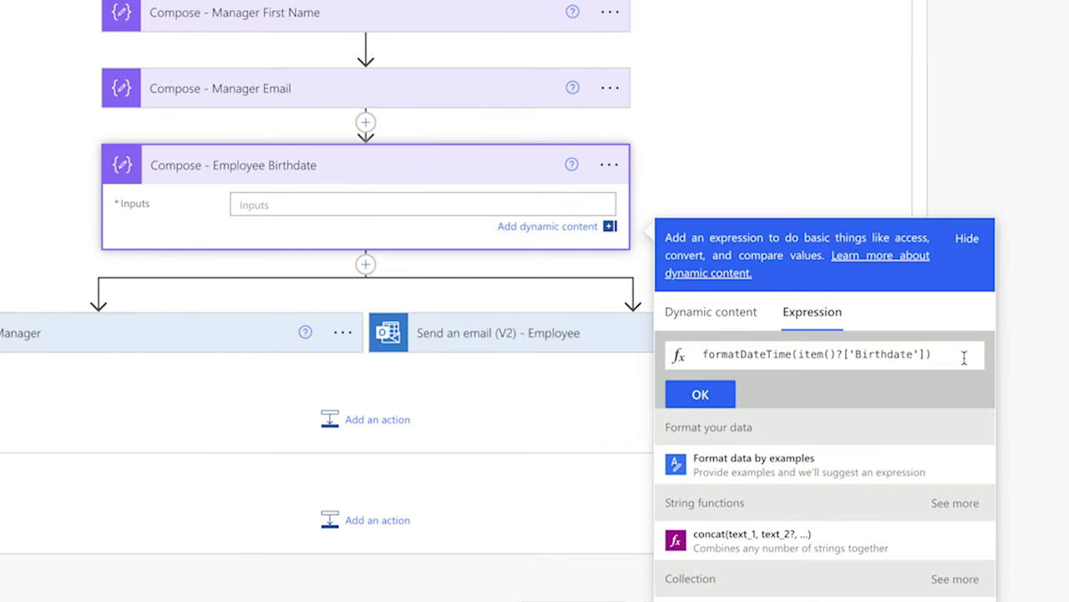
Step: Add 'MM-dd' as the format argument of the formatDateTime() expression and insert it into the Compose input
{"action": "type", "text": ",'"}
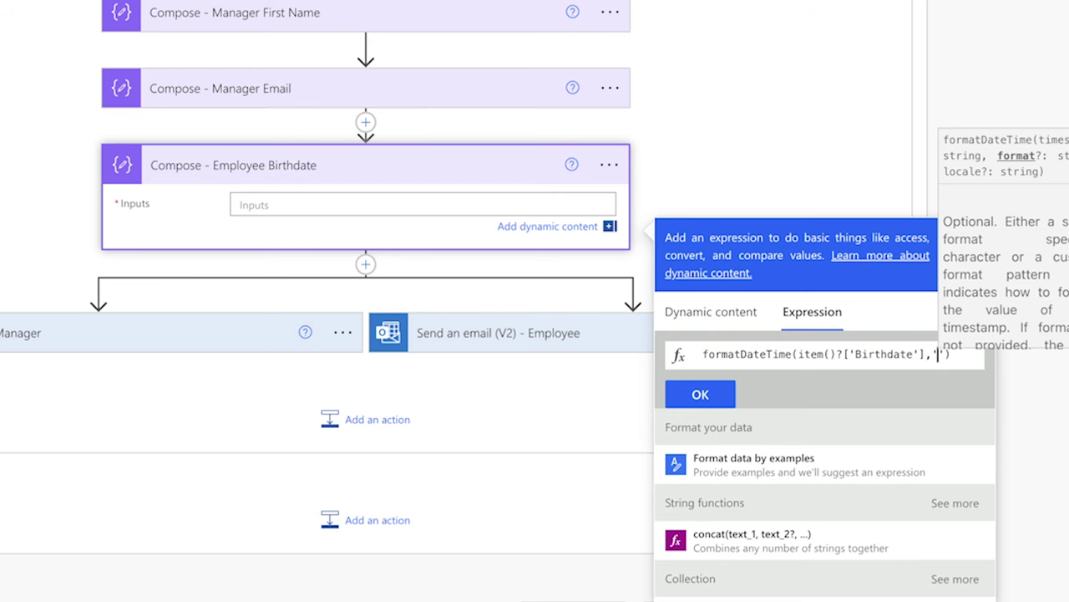
{"action": "type", "text": "MM"}
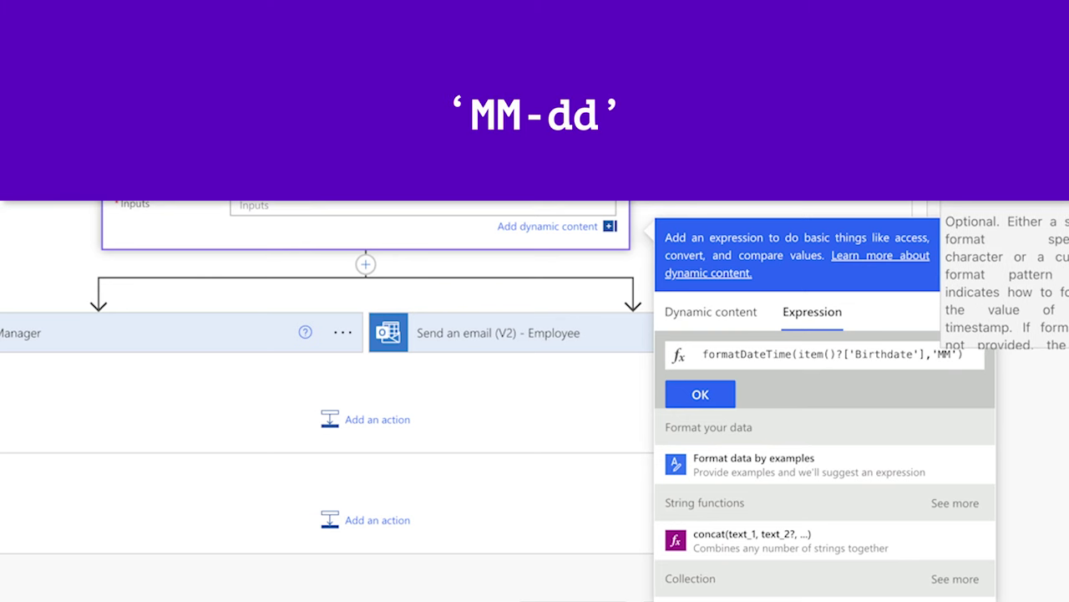
{"action": "type", "text": "-dd"}
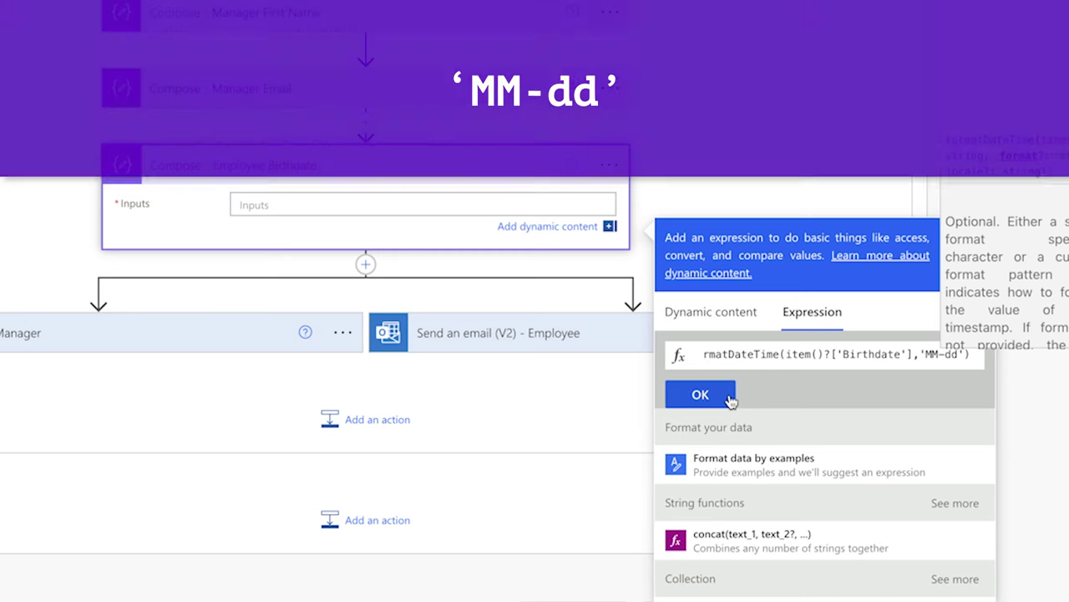
{"action": "left_click", "coordinate": [732, 395]}
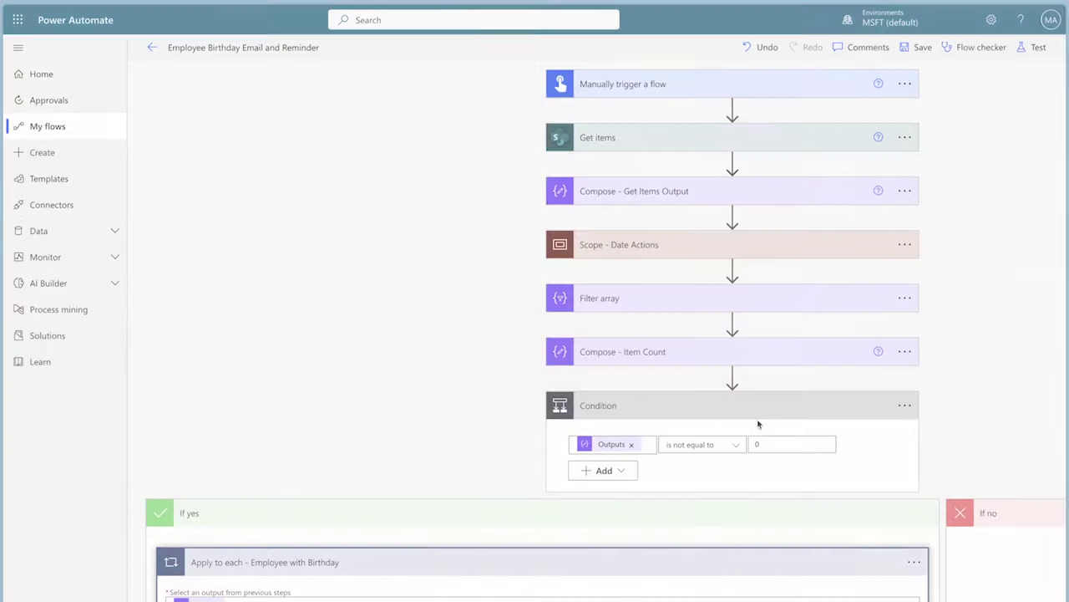
Step: Insert an Initialize variable action between Compose - Item Count and the Condition, and rename it init varBirthdayText
{"action": "left_click", "coordinate": [733, 377]}
{"action": "left_click", "coordinate": [727, 395]}
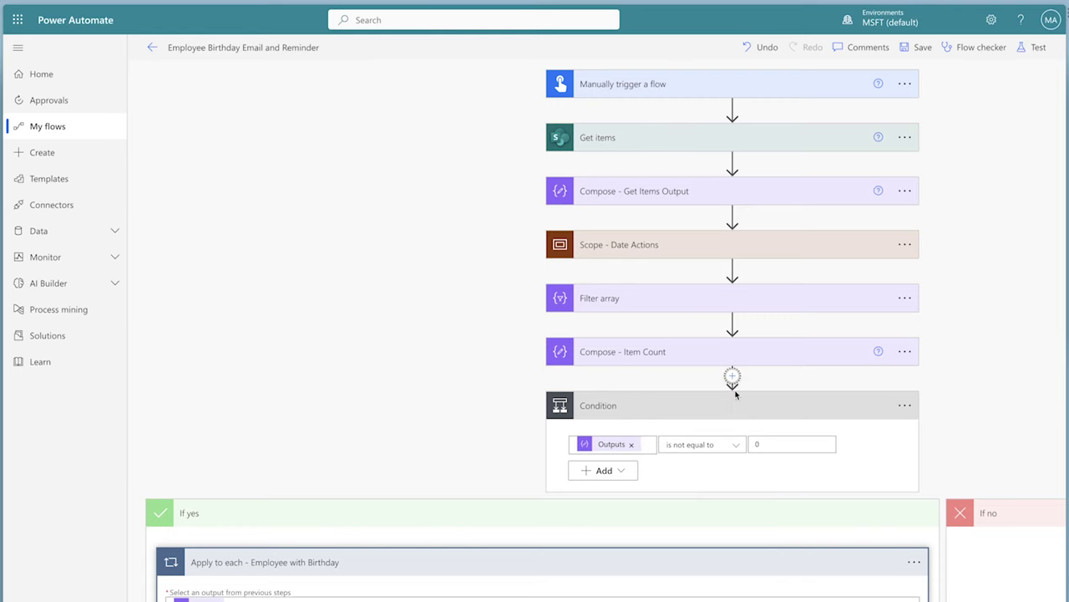
{"action": "type", "text": "var"}
{"action": "left_click", "coordinate": [652, 566]}
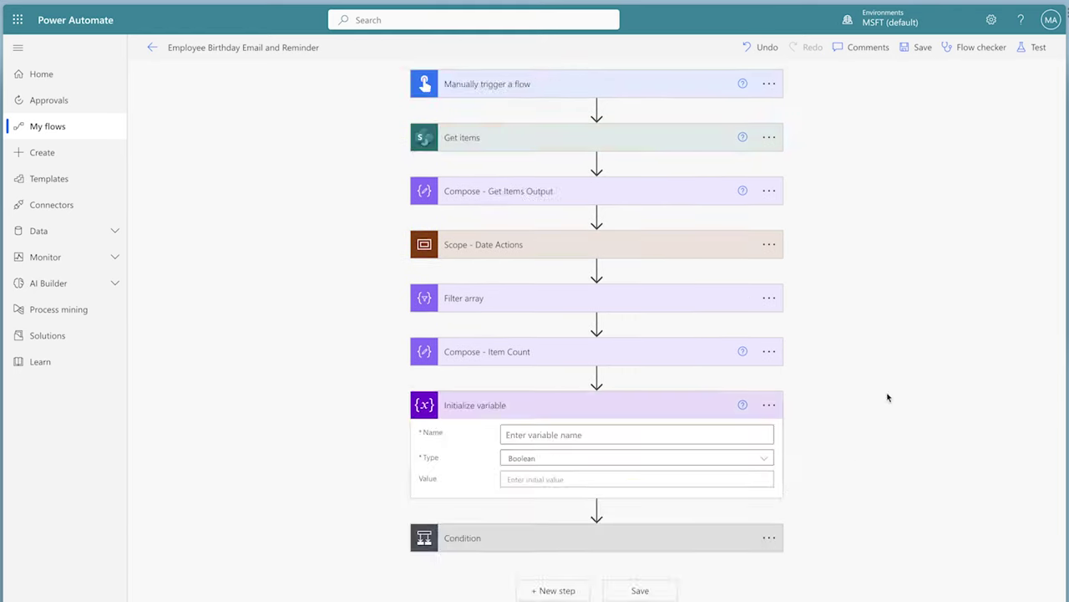
{"action": "left_click", "coordinate": [833, 230]}
{"action": "left_click", "coordinate": [906, 294]}
{"action": "type", "text": "init varBirthda"}
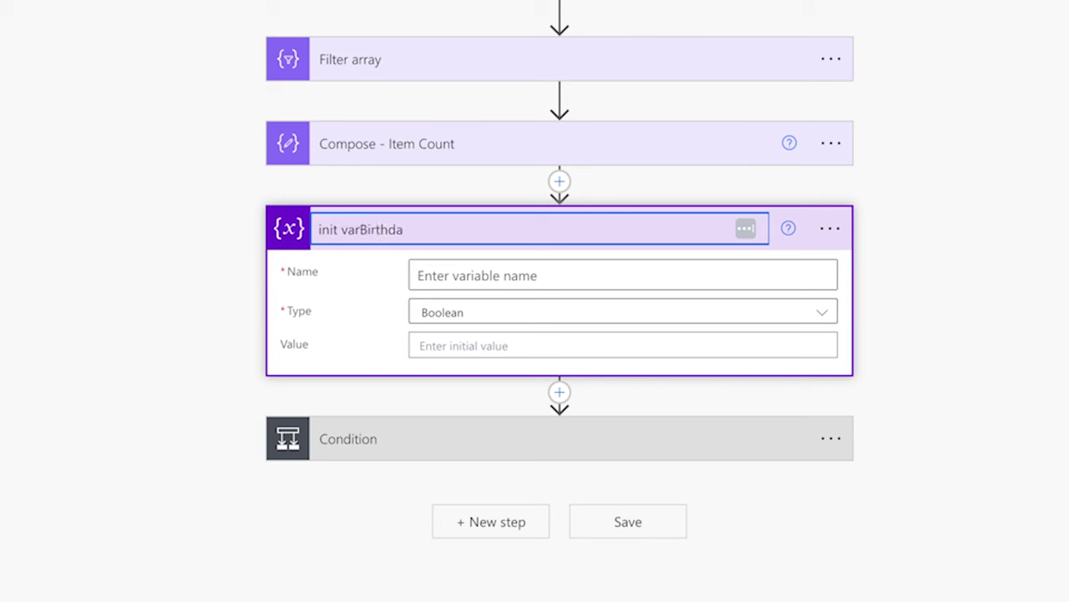
{"action": "type", "text": "yText"}
Step: Name the initialized variable varBirthdayText and set its type to String
{"action": "left_click", "coordinate": [771, 273]}
{"action": "type", "text": "varB"}
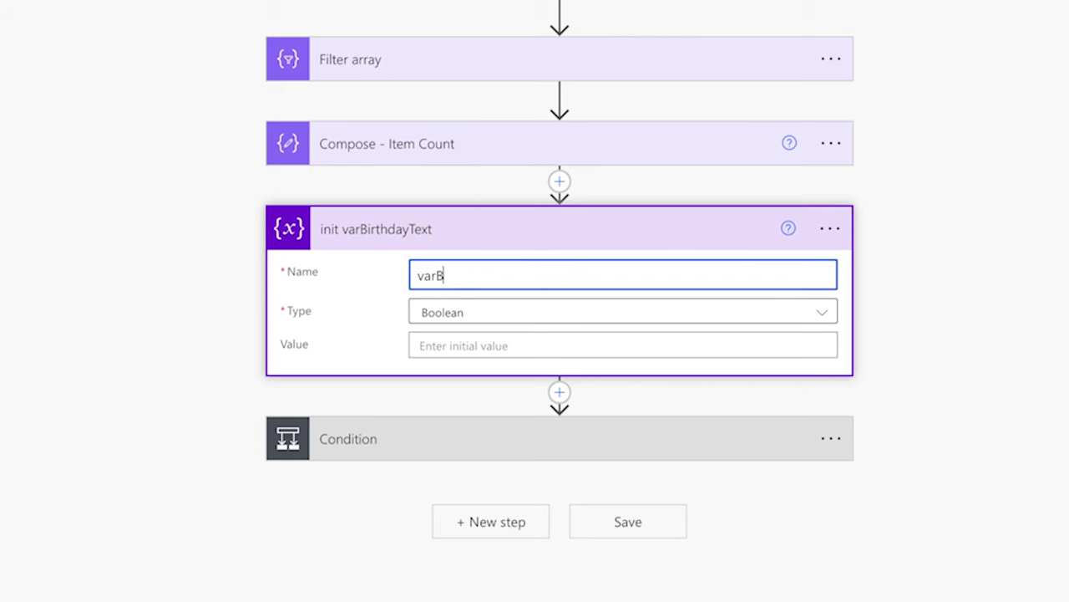
{"action": "type", "text": "irthdayText"}
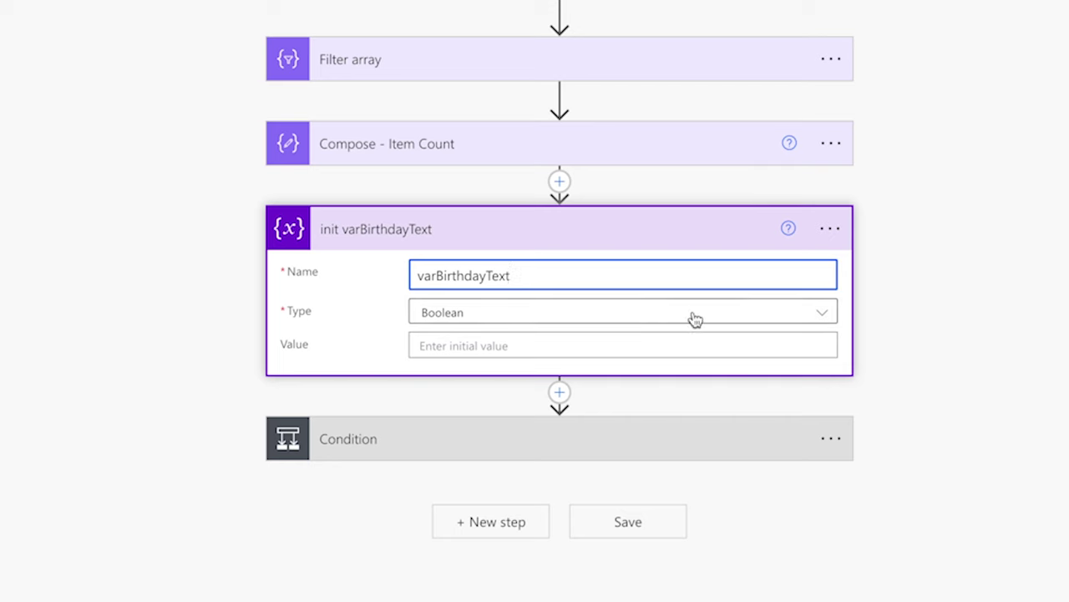
{"action": "left_click", "coordinate": [694, 314]}
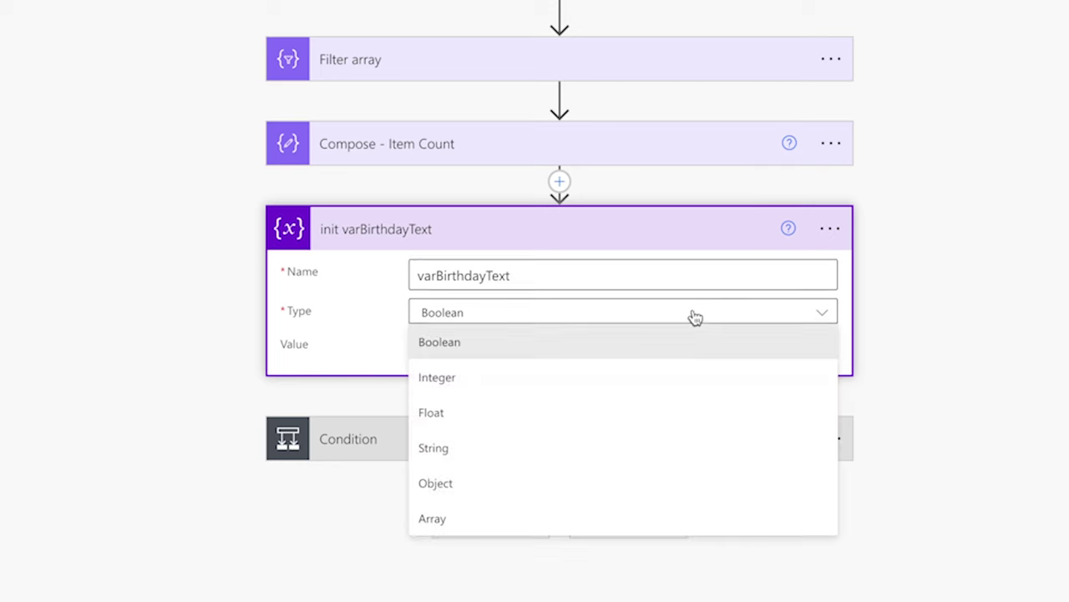
{"action": "left_click", "coordinate": [681, 447]}
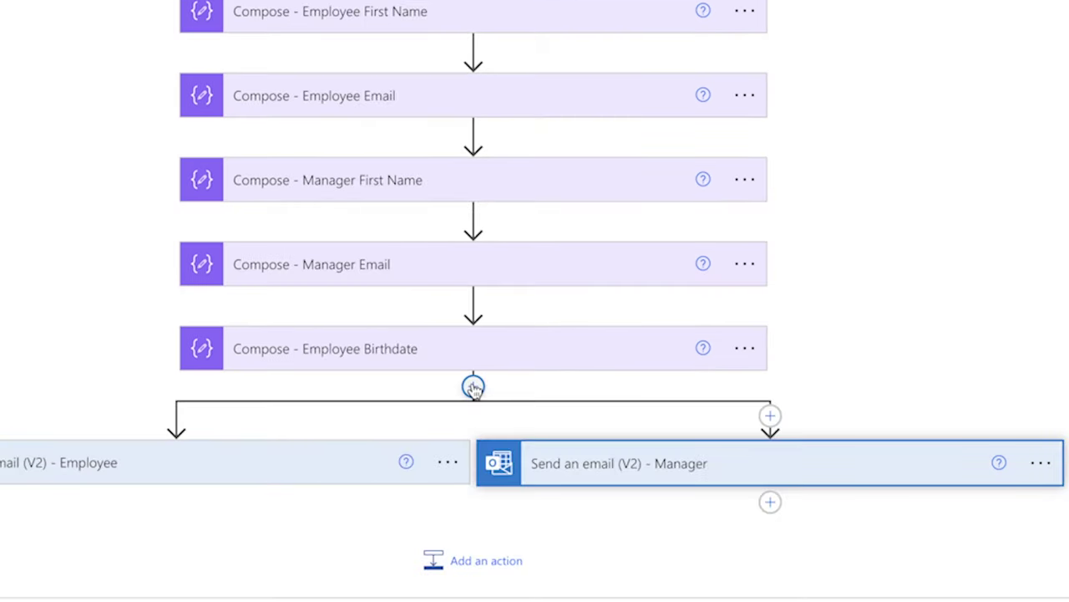
Step: Add a condition named Condition - Birthday Today after Compose - Employee Birthdate, with that action's Outputs as the first value
{"action": "left_click", "coordinate": [472, 385]}
{"action": "left_click", "coordinate": [455, 418]}
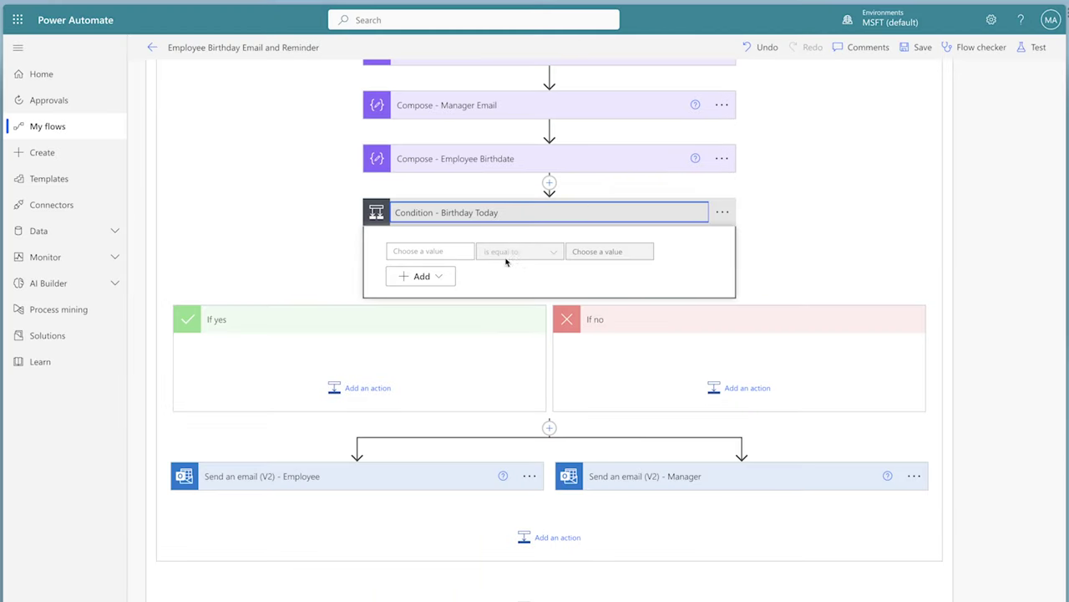
{"action": "left_click", "coordinate": [451, 251]}
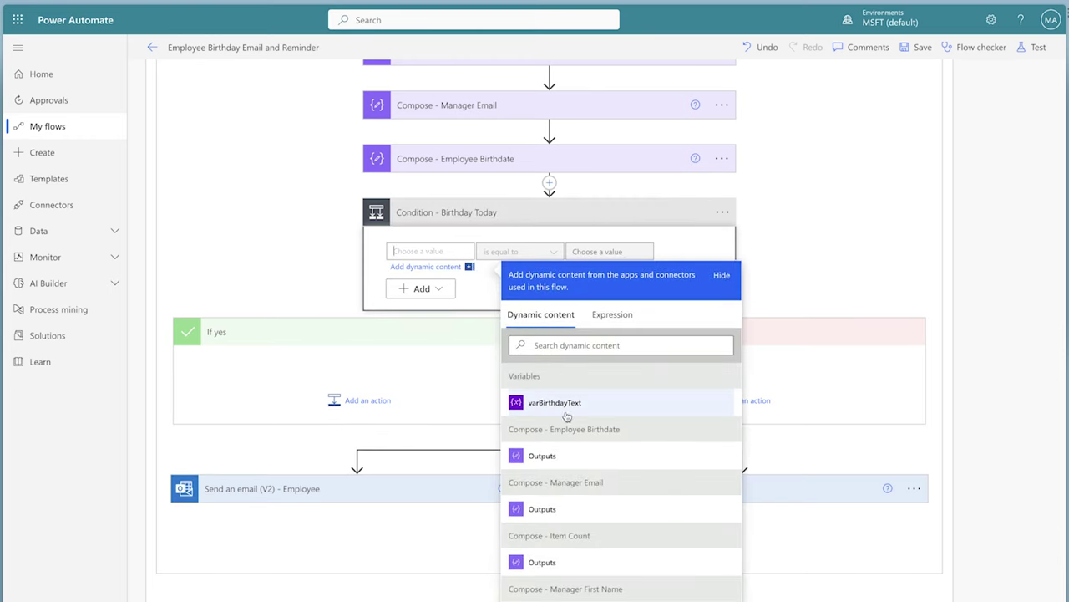
{"action": "left_click", "coordinate": [583, 452]}
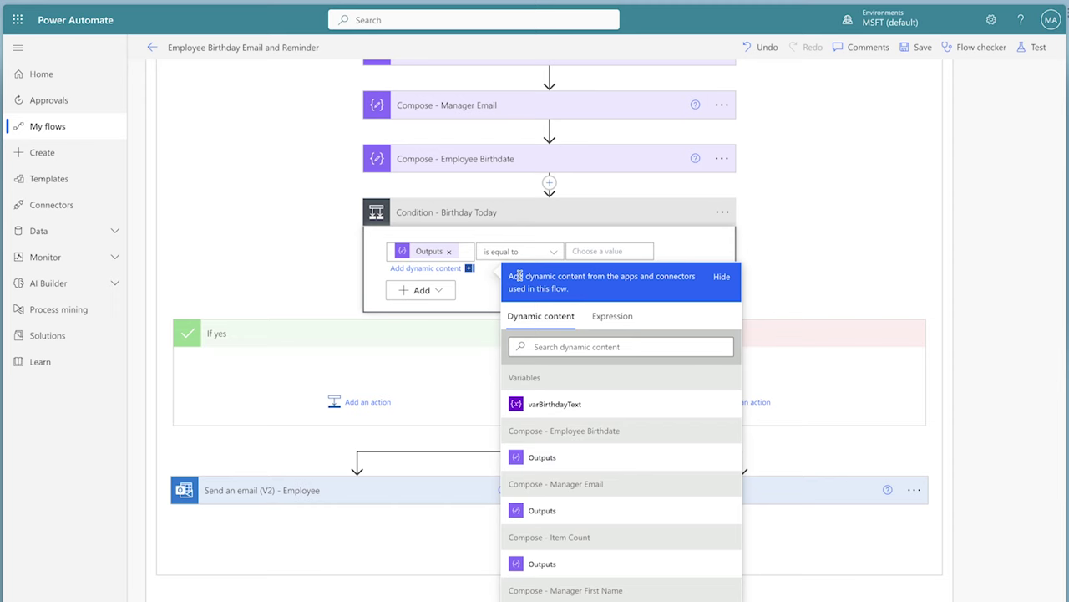
Step: Set the comparison value of Condition - Birthday Today to the Outputs of Compose - Today's Month and Day
{"action": "left_click", "coordinate": [619, 251]}
{"action": "left_click", "coordinate": [760, 349]}
{"action": "type", "text": "output"}
{"action": "scroll", "coordinate": [737, 409], "scroll_direction": "down", "scroll_amount": 5}
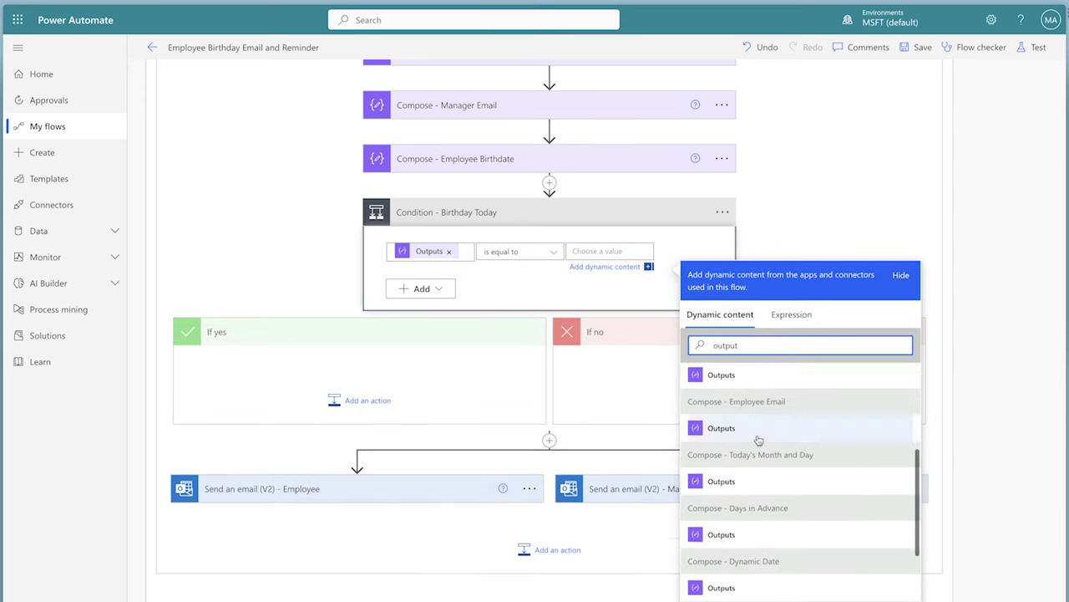
{"action": "left_click", "coordinate": [735, 405]}
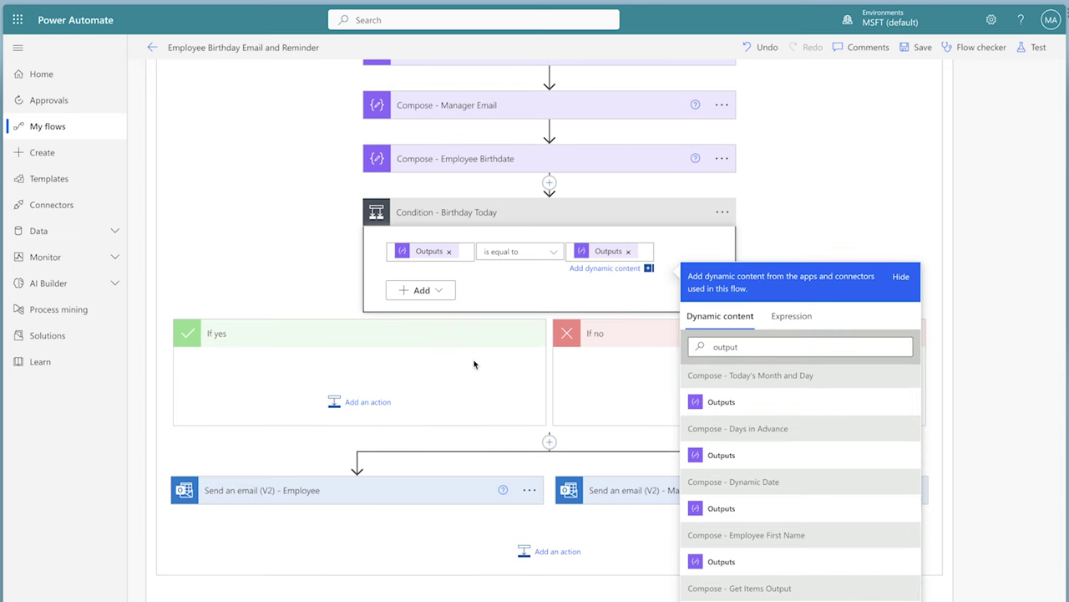
Step: Add a Set variable action to the If yes branch and rename it varBirthdayText - Today
{"action": "left_click", "coordinate": [368, 402]}
{"action": "type", "text": "set"}
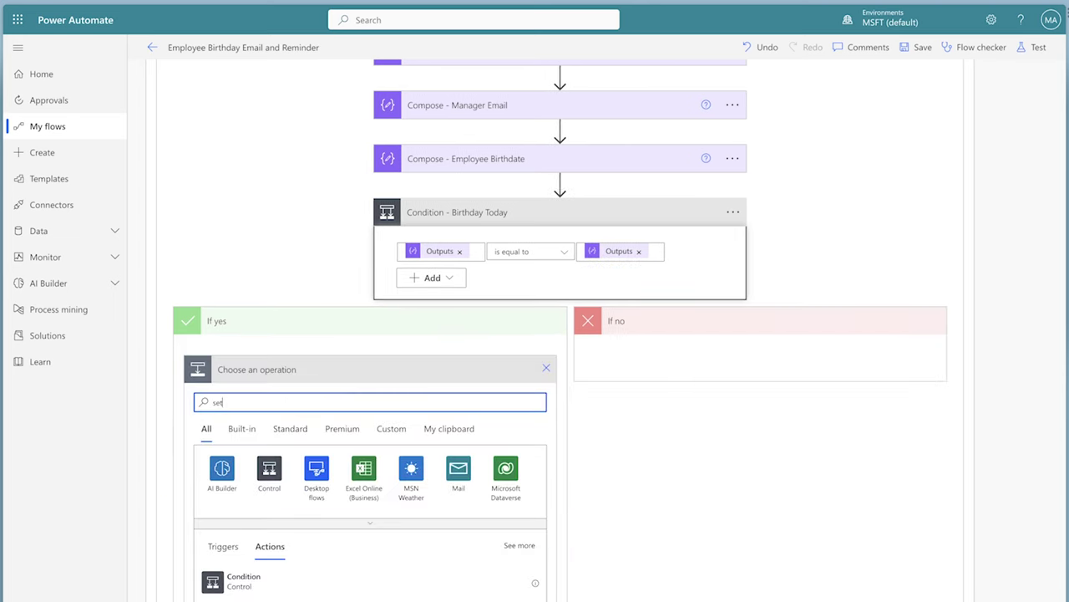
{"action": "type", "text": " variable"}
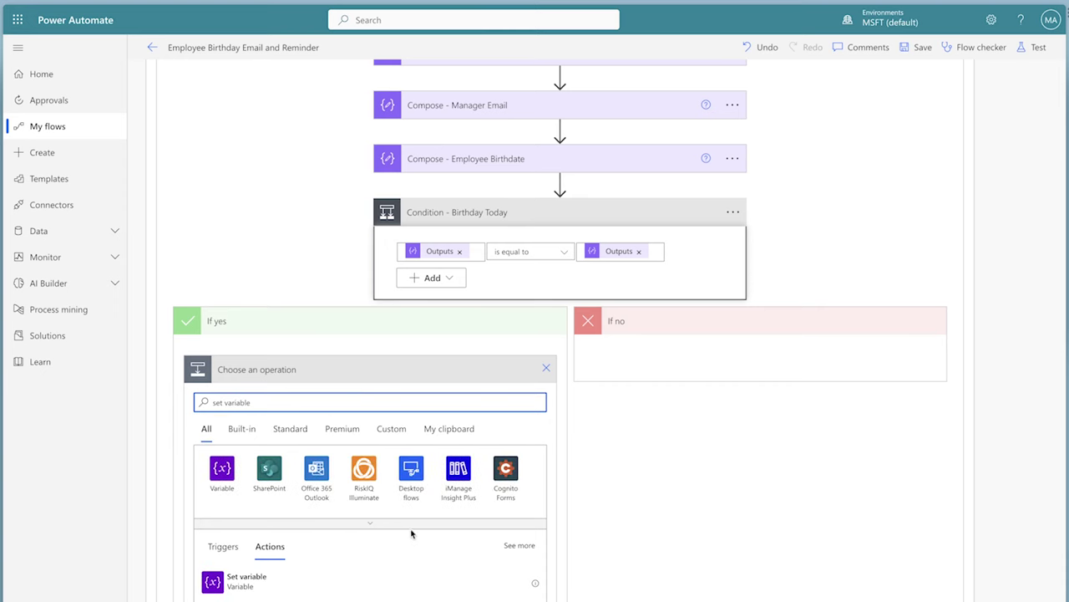
{"action": "left_click", "coordinate": [414, 576]}
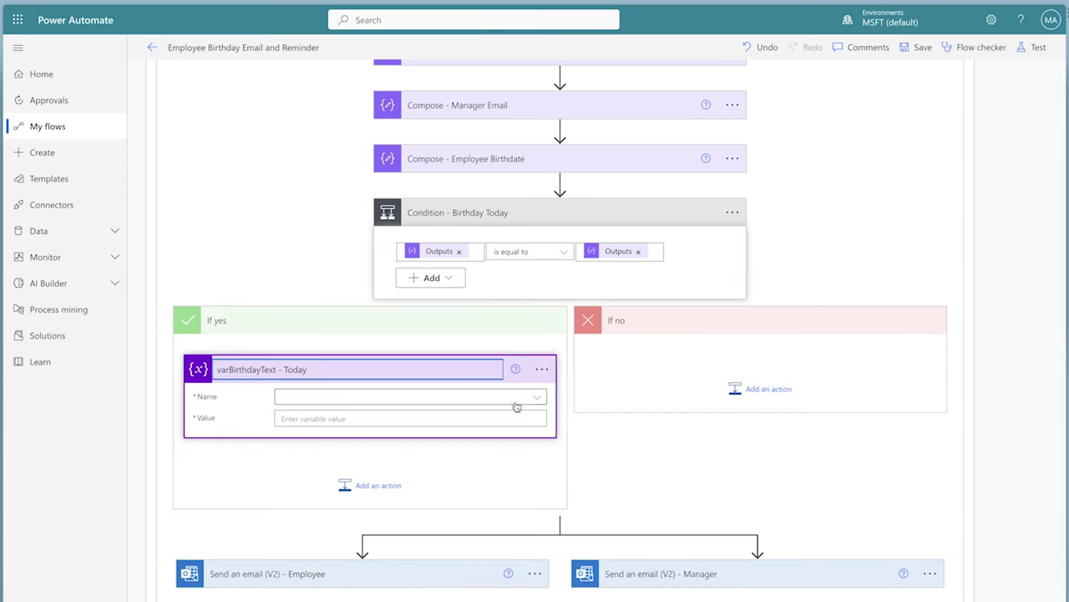
Step: Set varBirthdayText to Today in that action and move Send an email (V2) - Employee below it in the If yes branch
{"action": "left_click", "coordinate": [511, 398]}
{"action": "left_click", "coordinate": [483, 439]}
{"action": "left_click", "coordinate": [409, 418]}
{"action": "type", "text": "Today"}
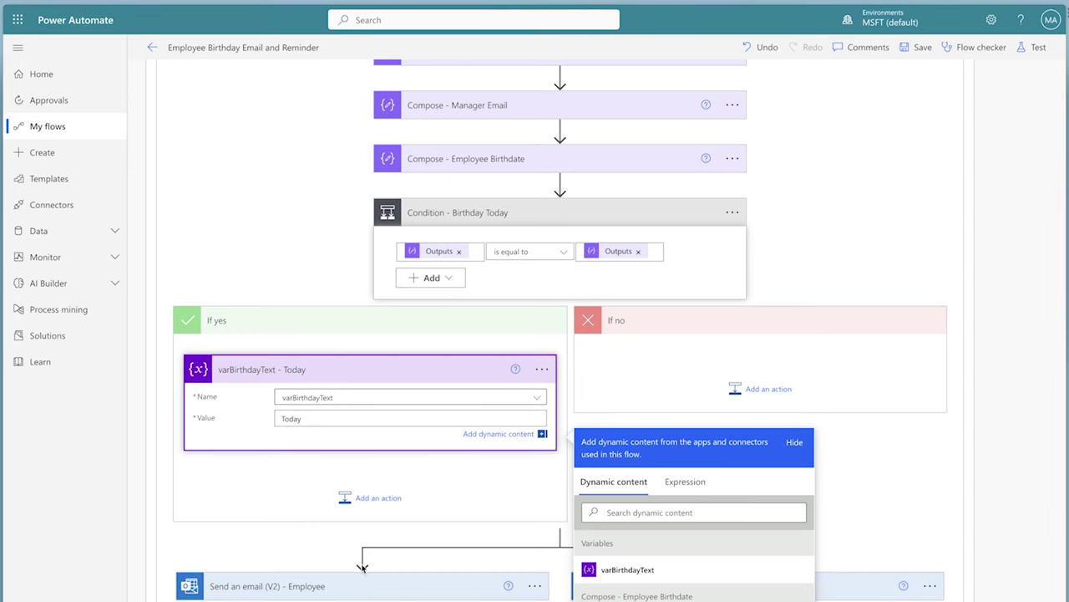
{"action": "left_click_drag", "start_coordinate": [362, 587], "coordinate": [363, 465]}
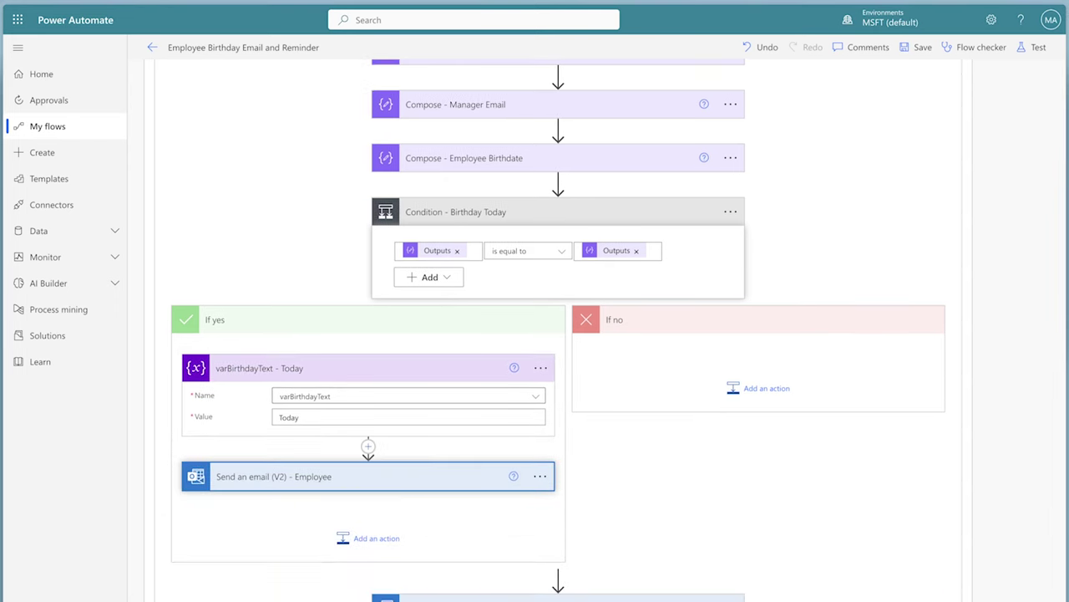
Step: Add a Set variable action named varBirthdayText to the If no branch and select varBirthdayText as its variable
{"action": "left_click", "coordinate": [762, 389]}
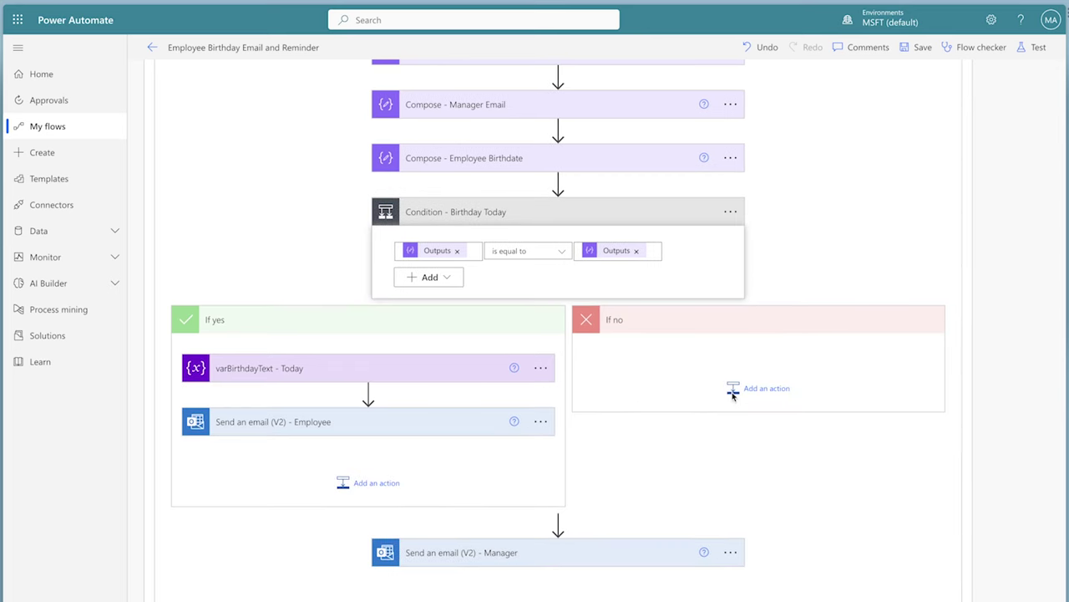
{"action": "left_click", "coordinate": [762, 390]}
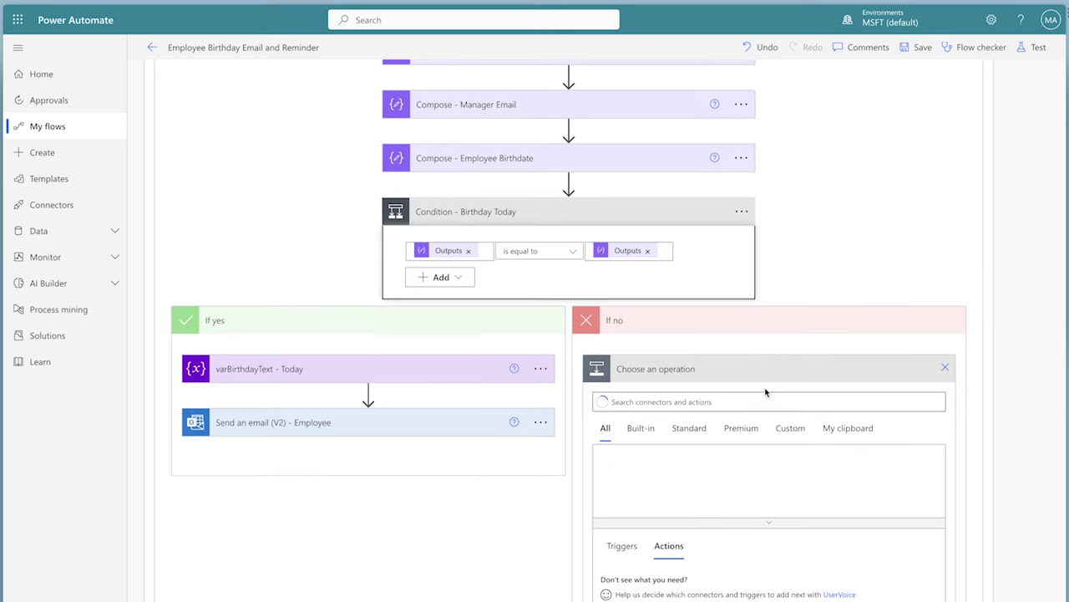
{"action": "type", "text": "set variable"}
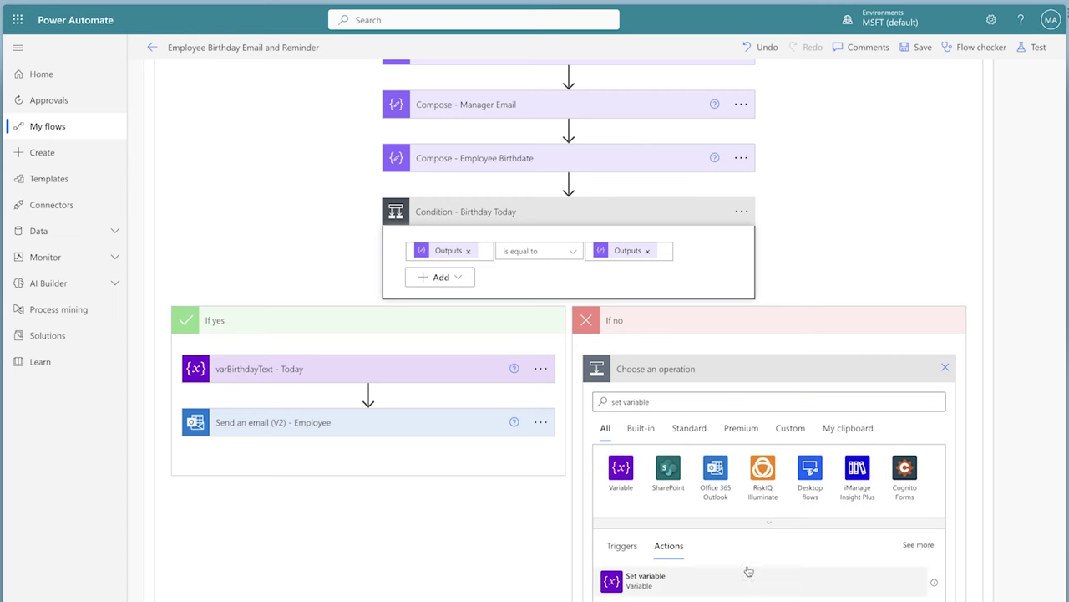
{"action": "left_click", "coordinate": [747, 582]}
{"action": "left_click", "coordinate": [833, 410]}
{"action": "left_click", "coordinate": [812, 444]}
Step: Set the If no branch's varBirthdayText value to "in", the Outputs of Compose - Days in Advance, and "Days"
{"action": "left_click", "coordinate": [758, 428]}
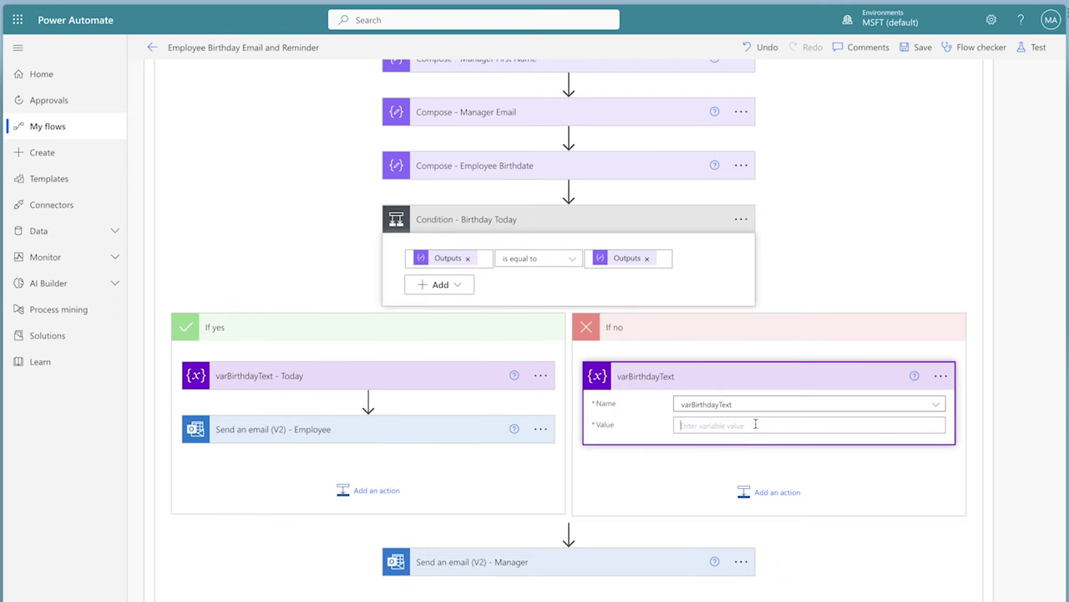
{"action": "type", "text": "in"}
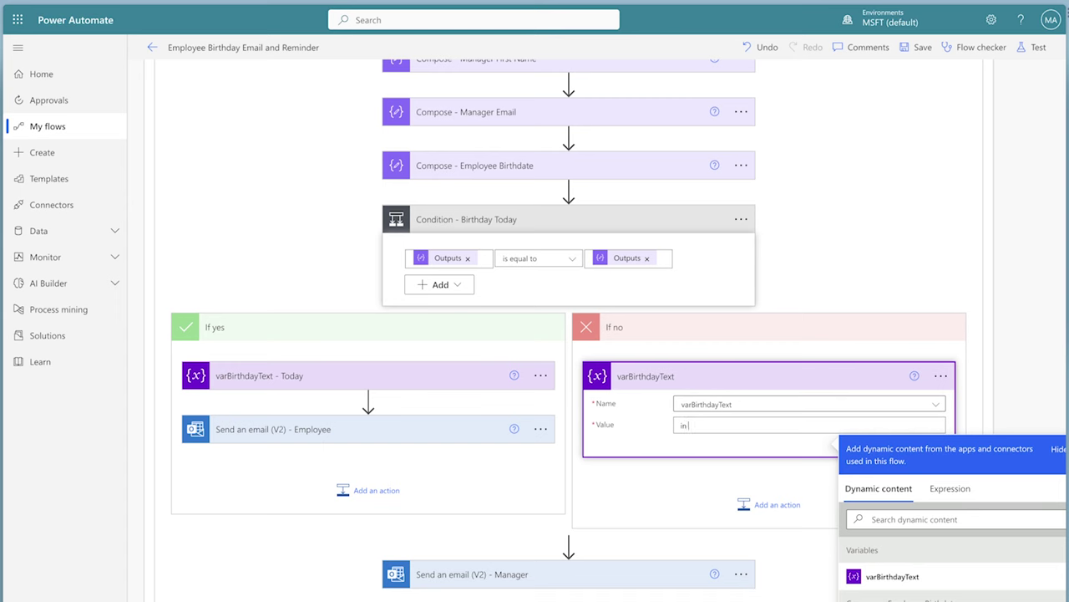
{"action": "left_click", "coordinate": [952, 519]}
{"action": "type", "text": "output"}
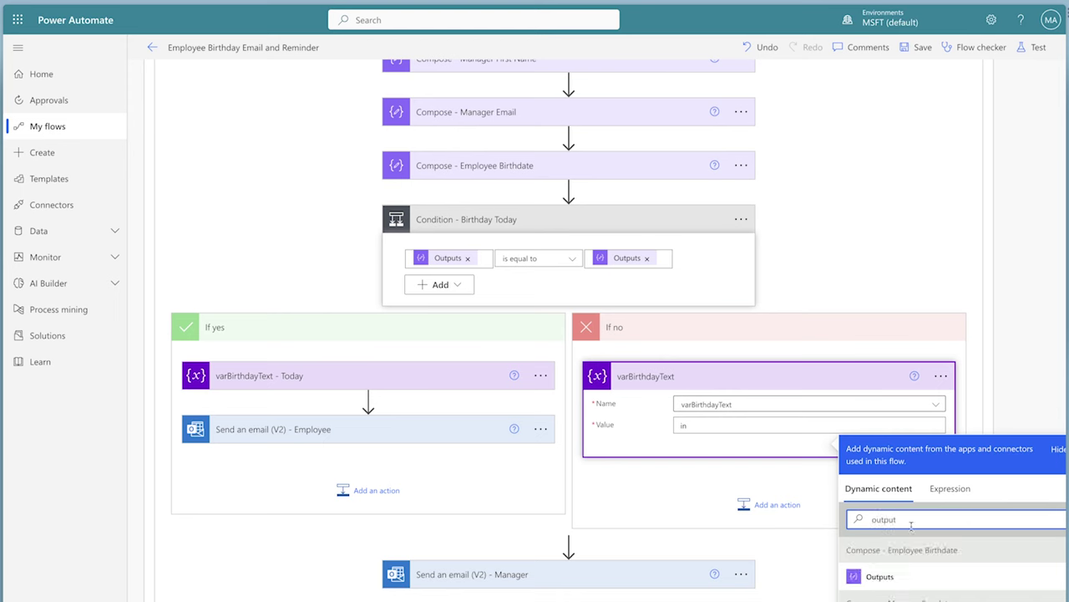
{"action": "scroll", "coordinate": [913, 593], "scroll_direction": "down", "scroll_amount": 5}
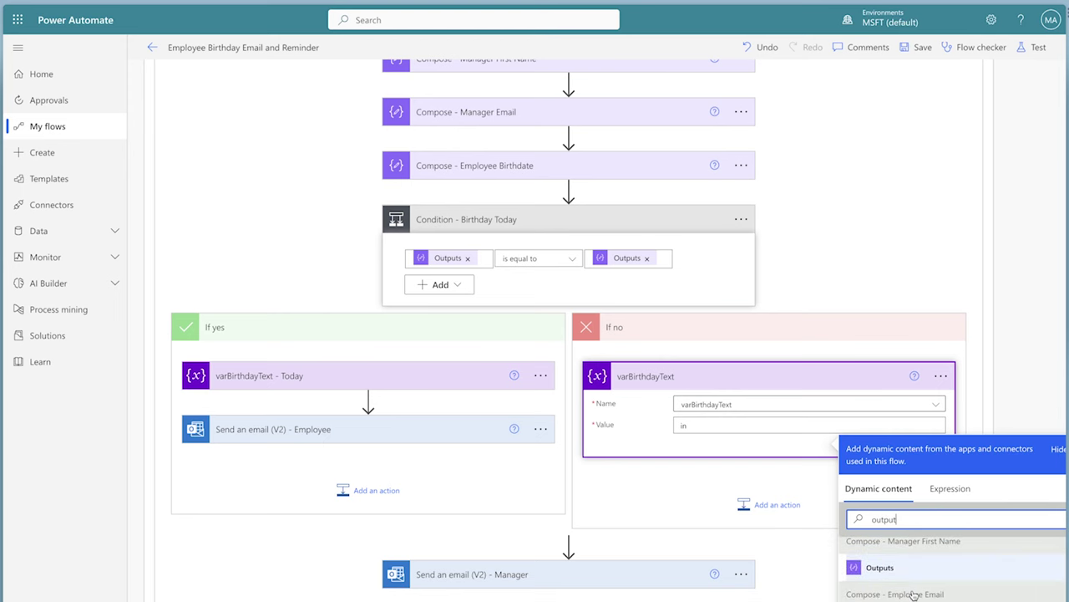
{"action": "scroll", "coordinate": [913, 591], "scroll_direction": "down", "scroll_amount": 2}
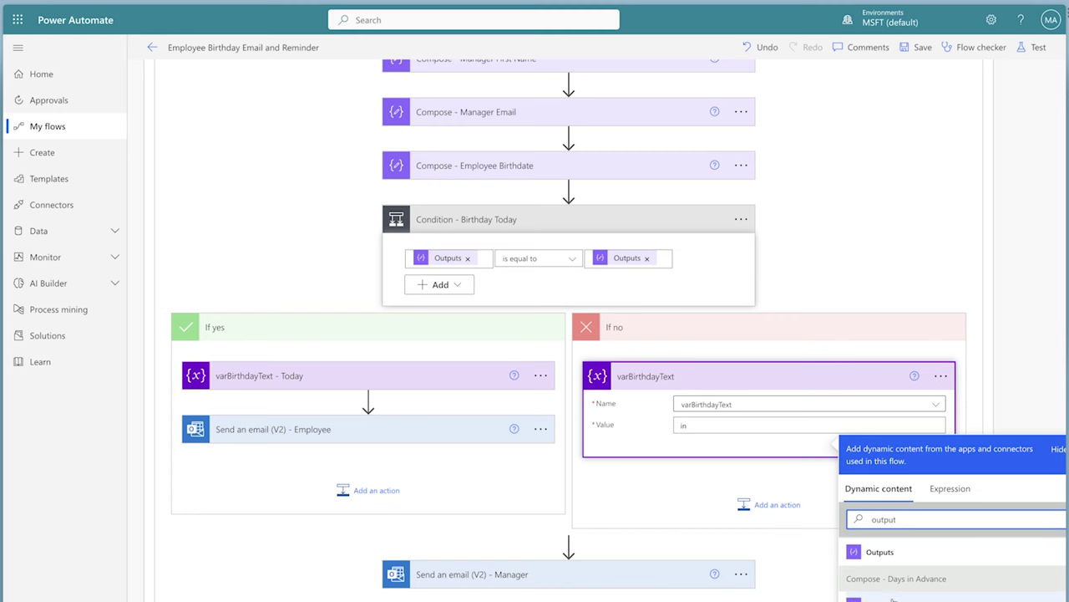
{"action": "left_click", "coordinate": [912, 591]}
{"action": "type", "text": "Days"}
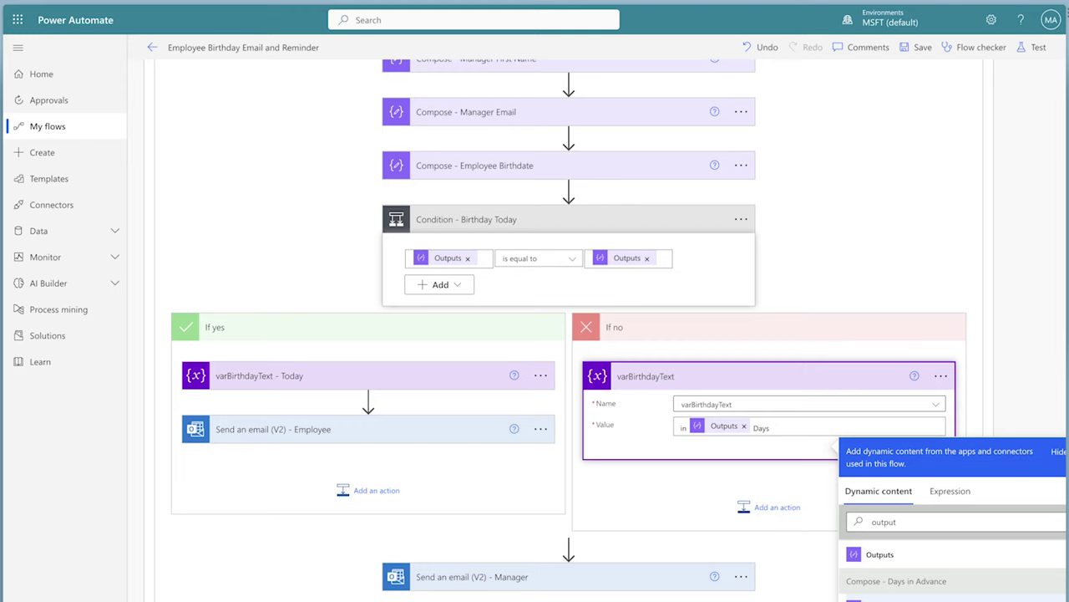
Step: Reword the subject of Send an email (V2) - Manager to "Birthday Reminder: [Outputs]'s Birthday is [varBirthdayText]!", keeping the existing Outputs token
{"action": "left_click", "coordinate": [585, 577]}
{"action": "scroll", "coordinate": [856, 568], "scroll_direction": "down", "scroll_amount": 3}
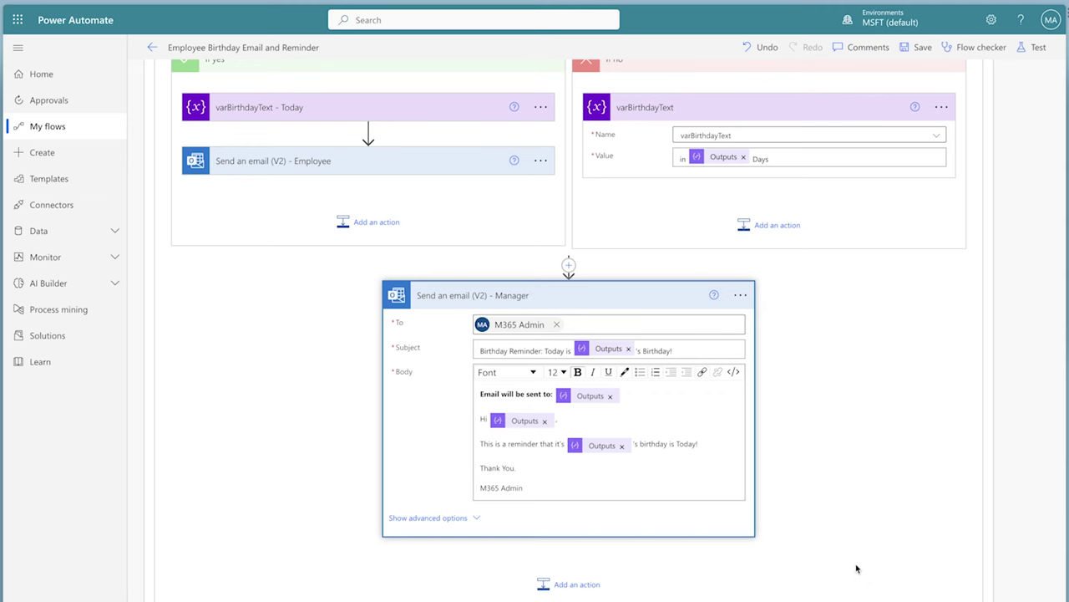
{"action": "left_click", "coordinate": [589, 354]}
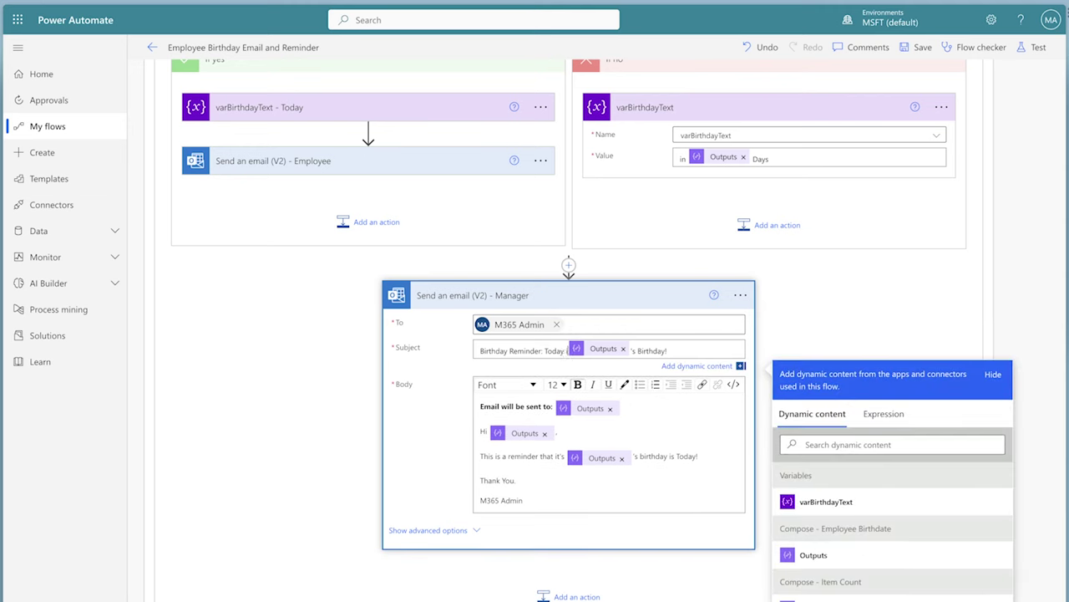
{"action": "key", "text": "BackSpace"}
{"action": "key", "text": "BackSpace"}
{"action": "key", "text": "BackSpace"}
{"action": "key", "text": "BackSpace"}
{"action": "key", "text": "BackSpace"}
{"action": "type", "text": "is"}
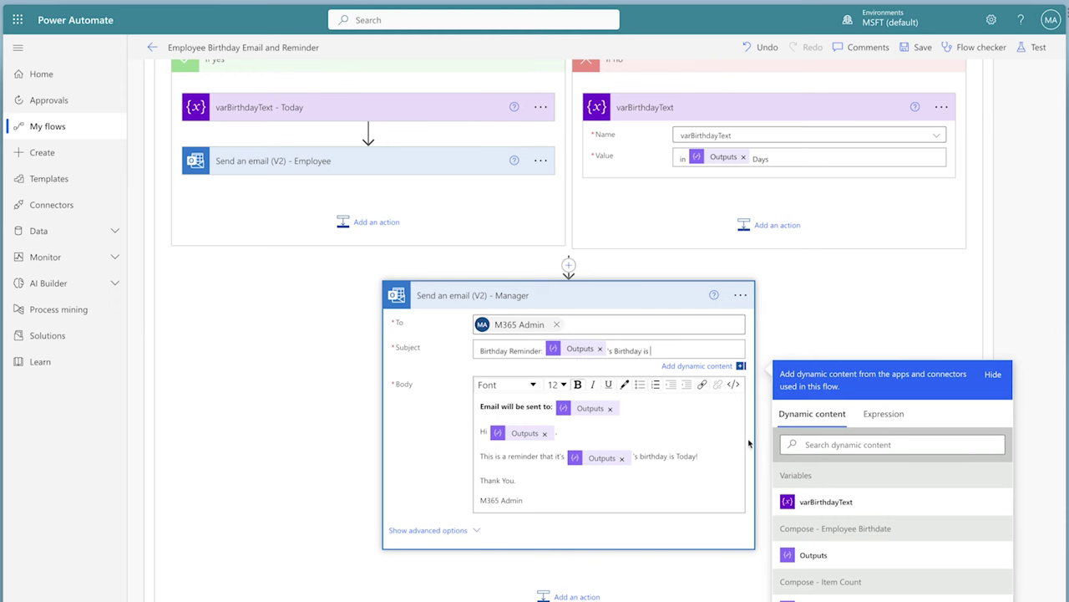
{"action": "left_click", "coordinate": [842, 504]}
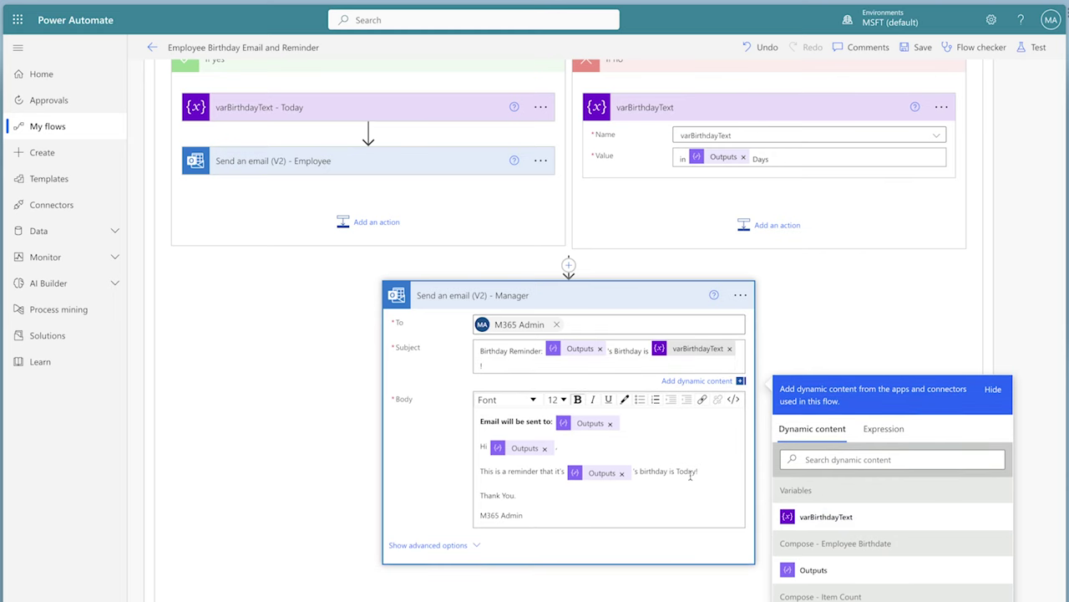
Step: Replace the word Today in the manager email's body with a toLower() expression containing varBirthdayText
{"action": "double_click", "coordinate": [686, 472]}
{"action": "key", "text": "BackSpace"}
{"action": "left_click", "coordinate": [886, 418]}
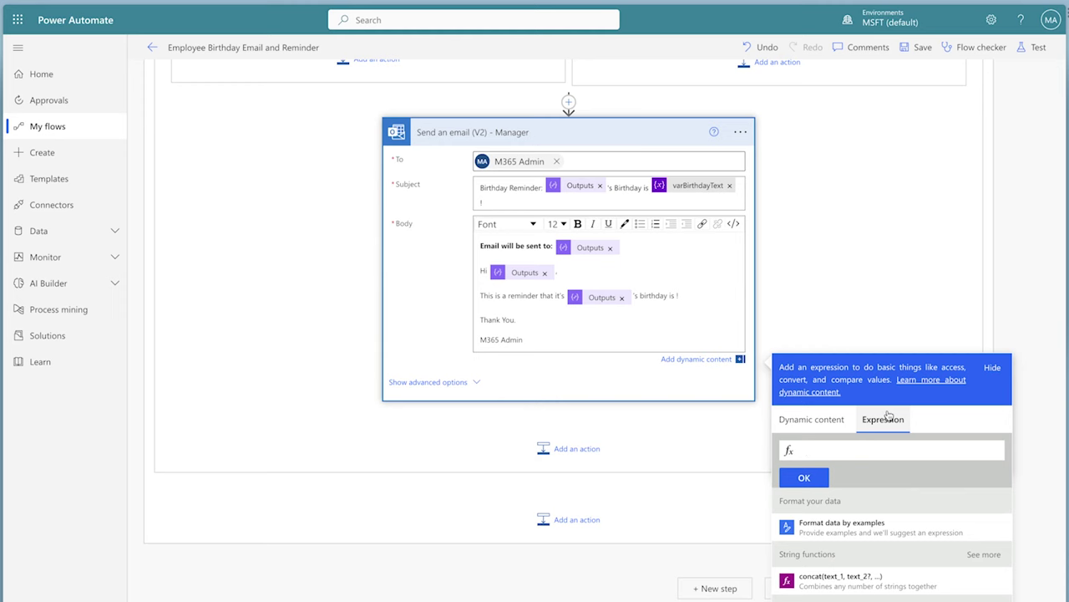
{"action": "type", "text": "toLower()"}
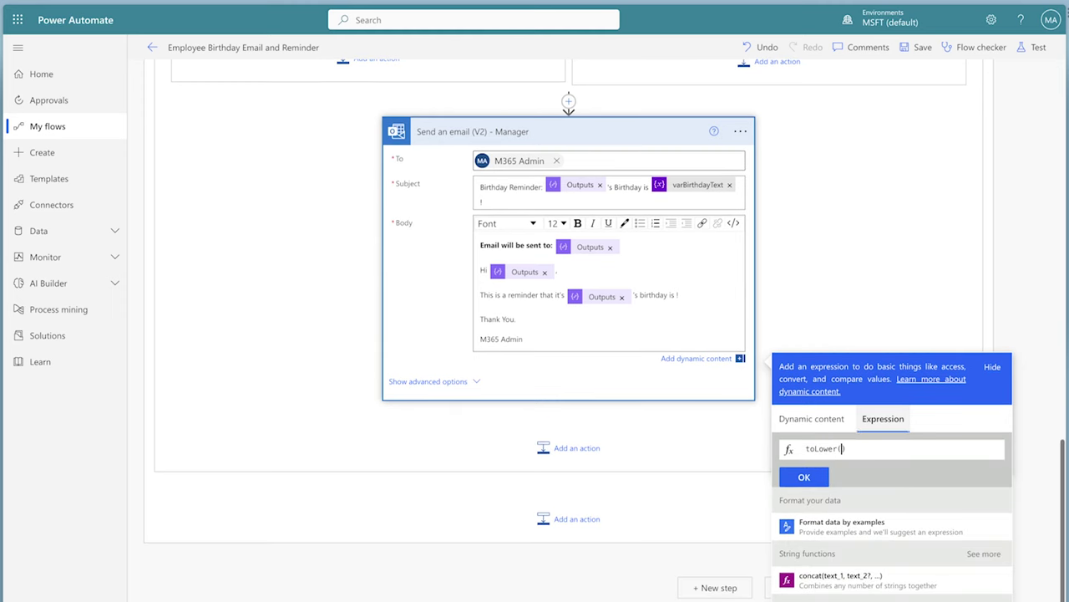
{"action": "left_click", "coordinate": [812, 419]}
{"action": "left_click", "coordinate": [826, 563]}
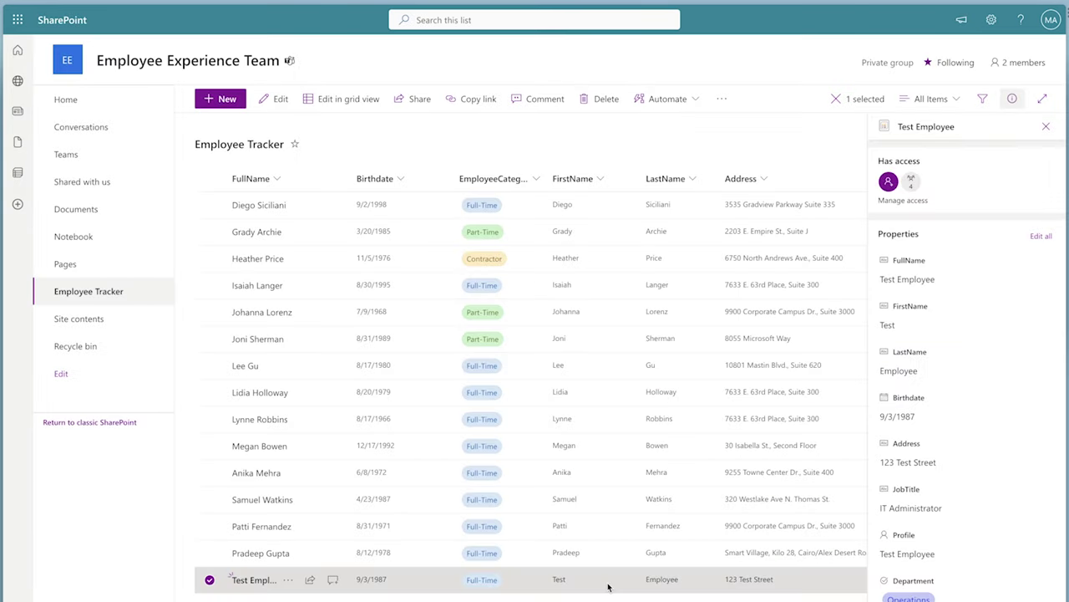
Step: Switch to the Employee Tracker list in SharePoint and move the Test Employee item's Birthdate three days ahead
{"action": "left_click", "coordinate": [941, 419]}
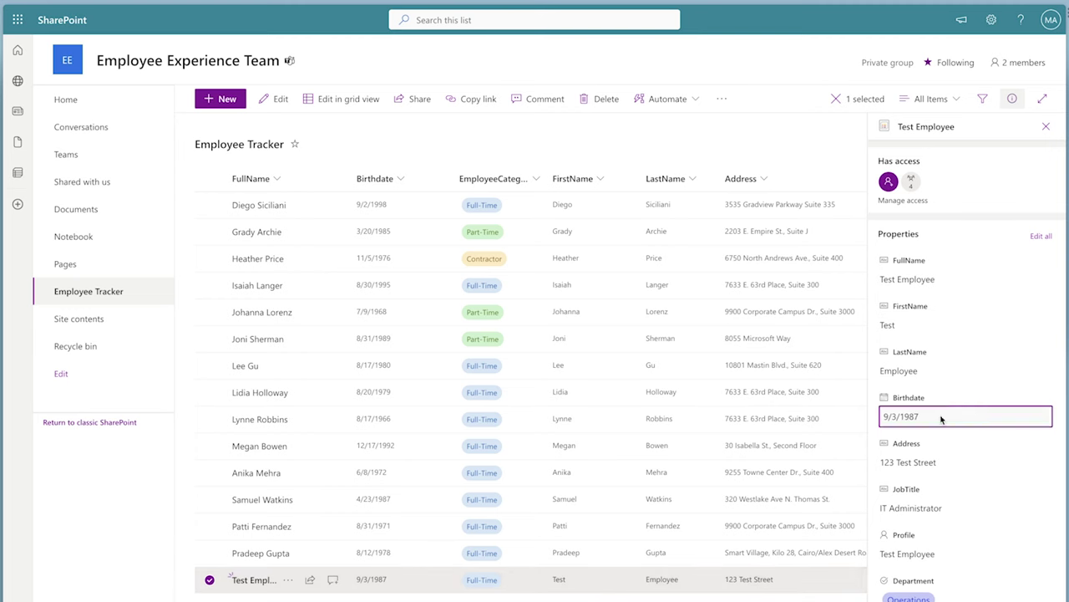
{"action": "left_click", "coordinate": [904, 415]}
{"action": "key", "text": "BackSpace"}
{"action": "type", "text": "6"}
{"action": "key", "text": "Return"}
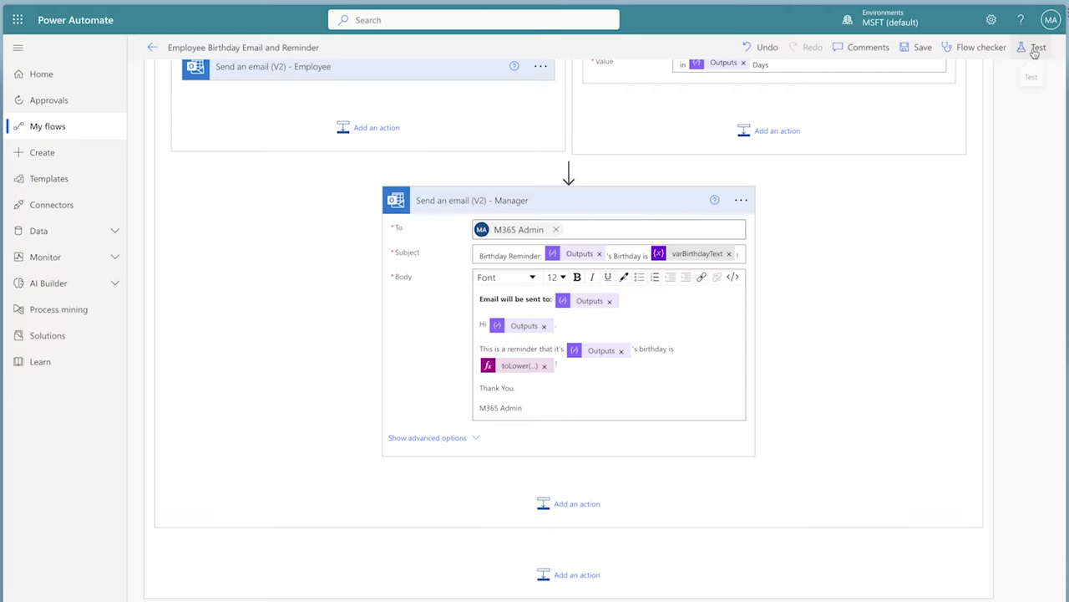
Step: Test the flow, then open the newest birthday reminder email in the Outlook inbox
{"action": "left_click", "coordinate": [1031, 50]}
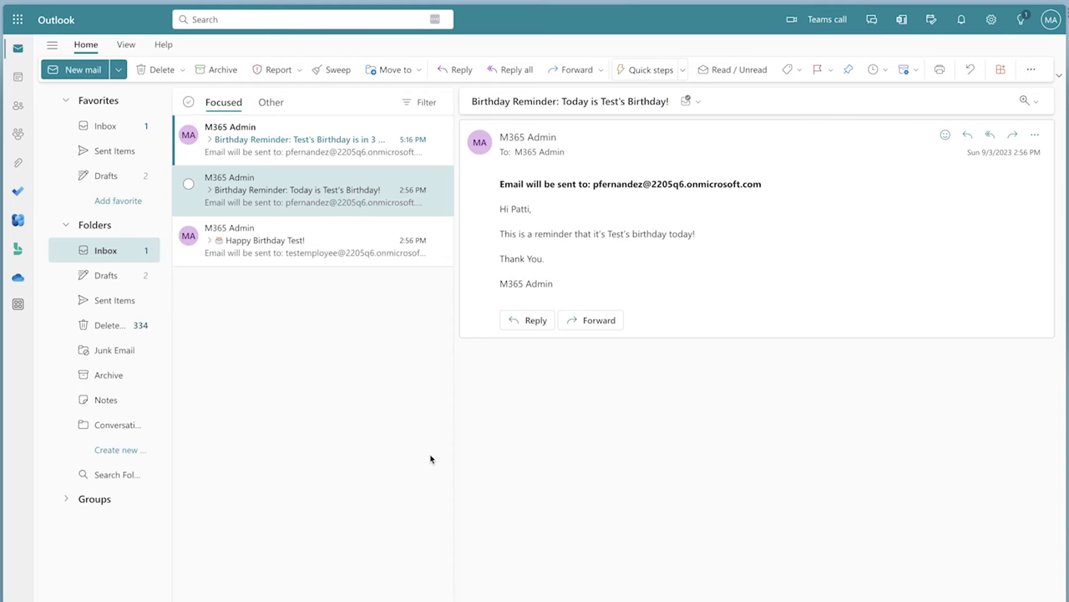
{"action": "left_click", "coordinate": [338, 152]}
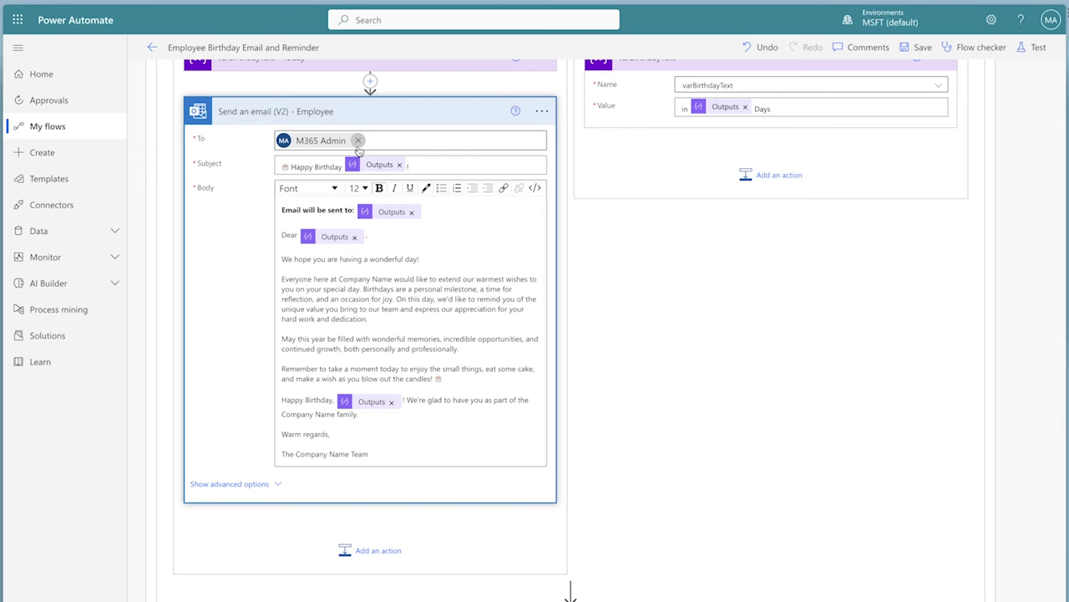
Step: Replace the fixed To recipient with the Compose - Employee Email Outputs in the employee email and the Compose - Manager Email Outputs in the manager email
{"action": "left_click", "coordinate": [358, 141]}
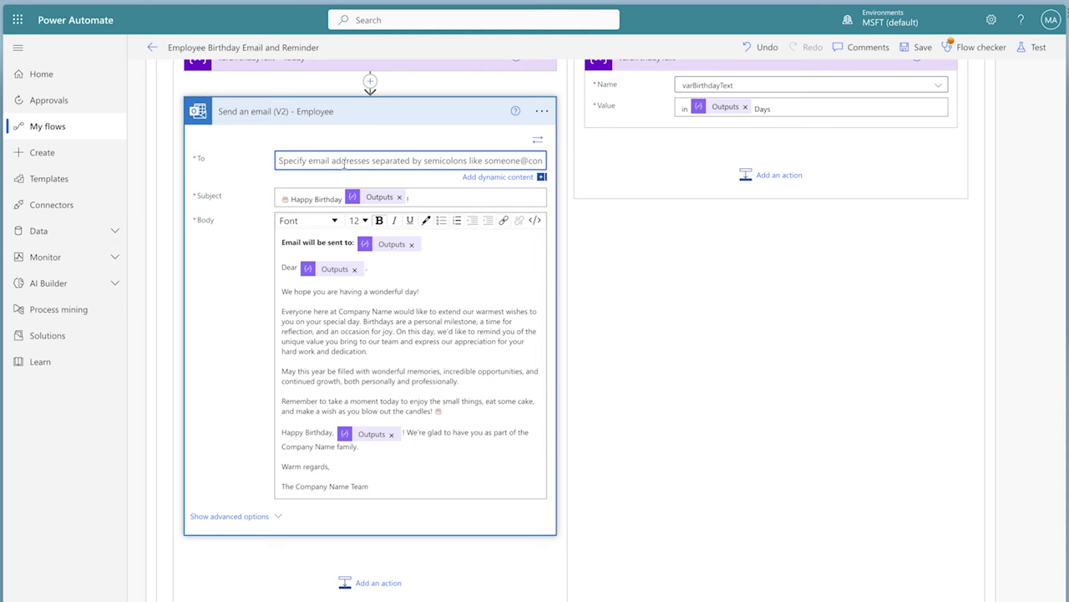
{"action": "left_click", "coordinate": [504, 177]}
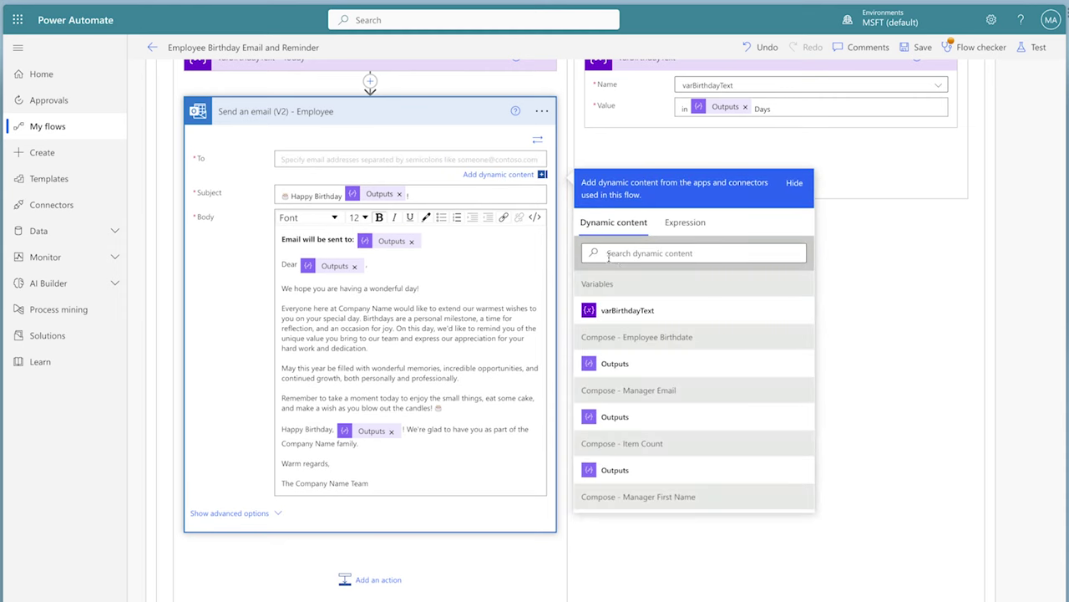
{"action": "scroll", "coordinate": [623, 385], "scroll_direction": "down", "scroll_amount": 5}
{"action": "left_click", "coordinate": [623, 390]}
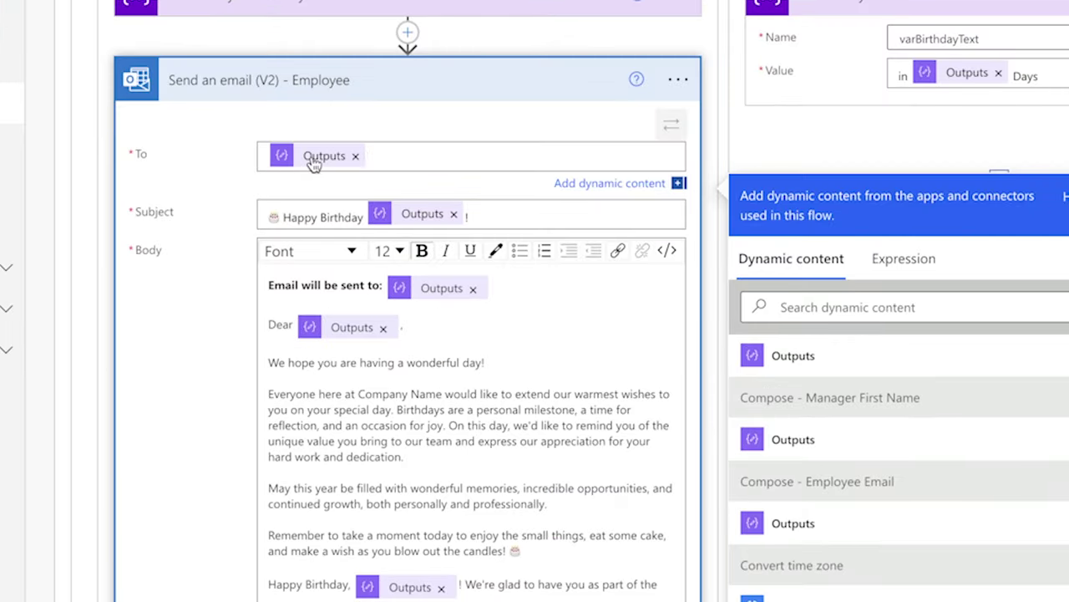
{"action": "mouse_move", "coordinate": [314, 163]}
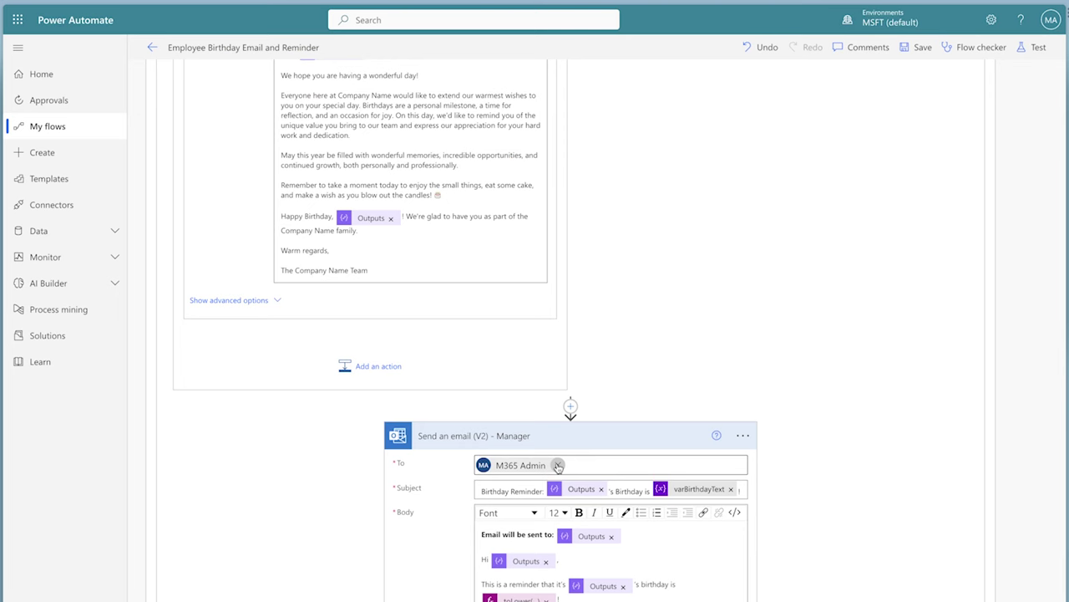
{"action": "left_click", "coordinate": [558, 465]}
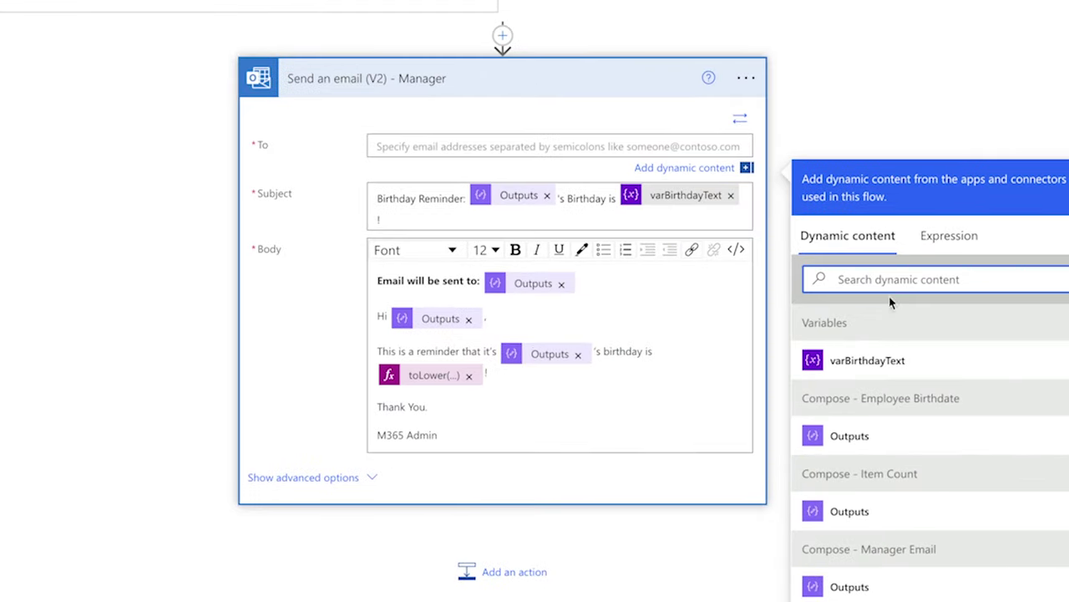
{"action": "left_click", "coordinate": [887, 580]}
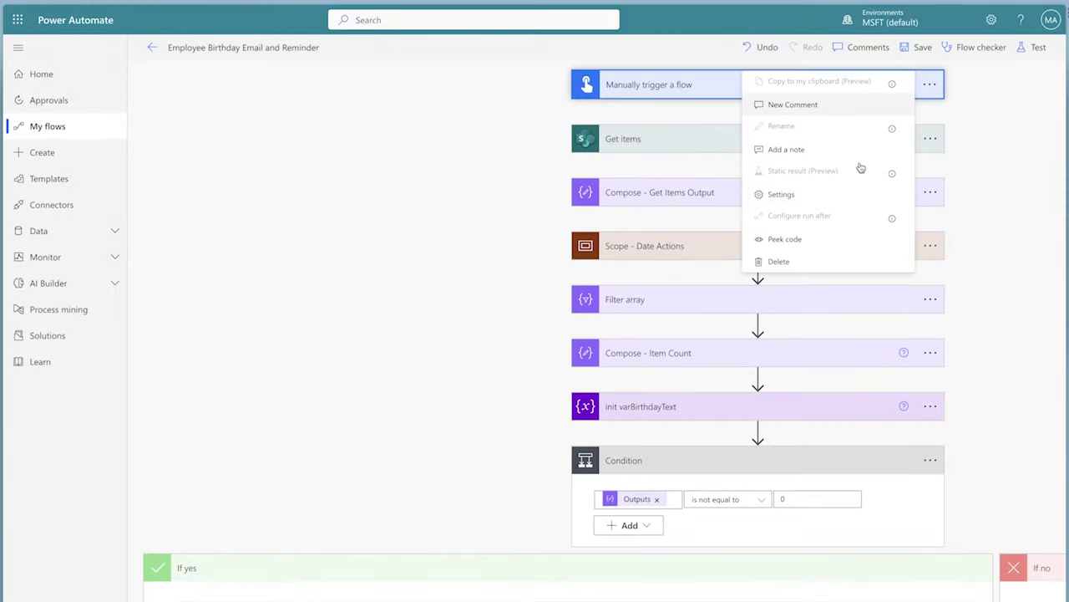
Step: Delete the Manually trigger a flow trigger and add a Schedule Recurrence trigger in its place
{"action": "left_click", "coordinate": [840, 258]}
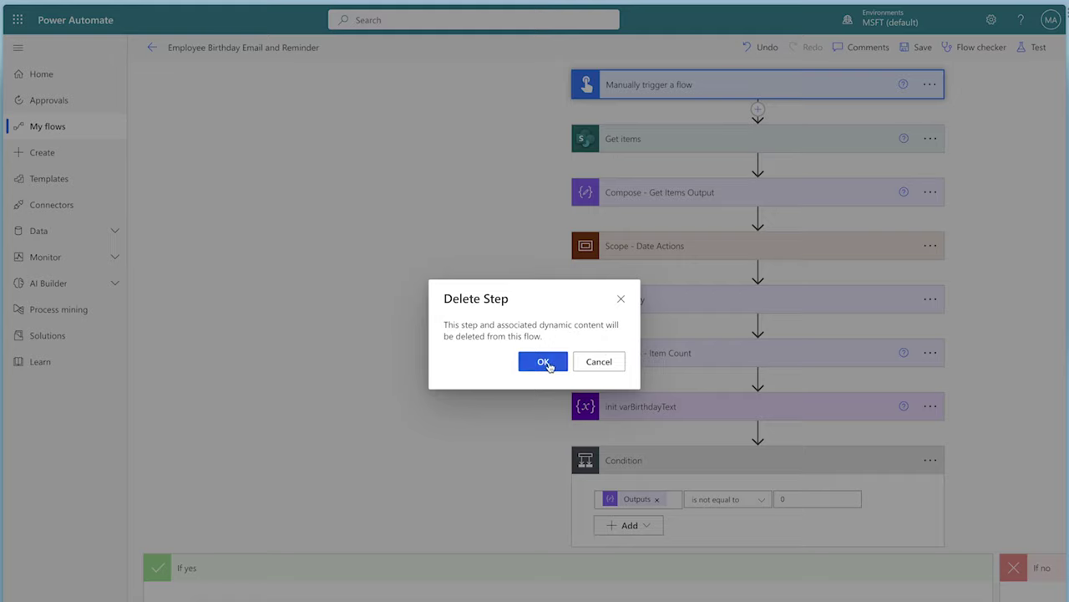
{"action": "key", "text": "Return"}
{"action": "type", "text": "recurr"}
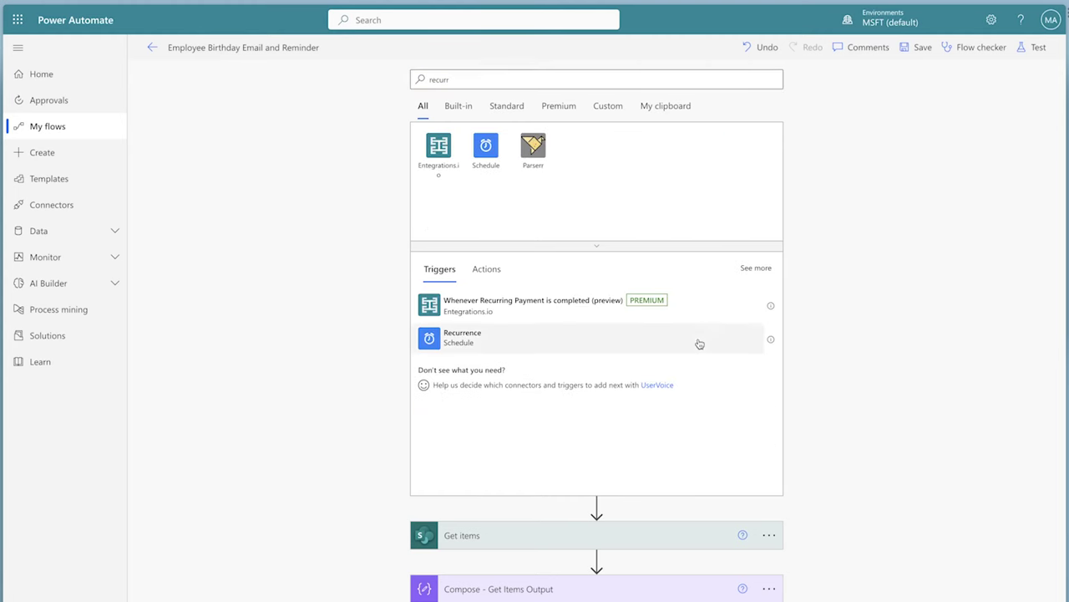
{"action": "left_click", "coordinate": [700, 341]}
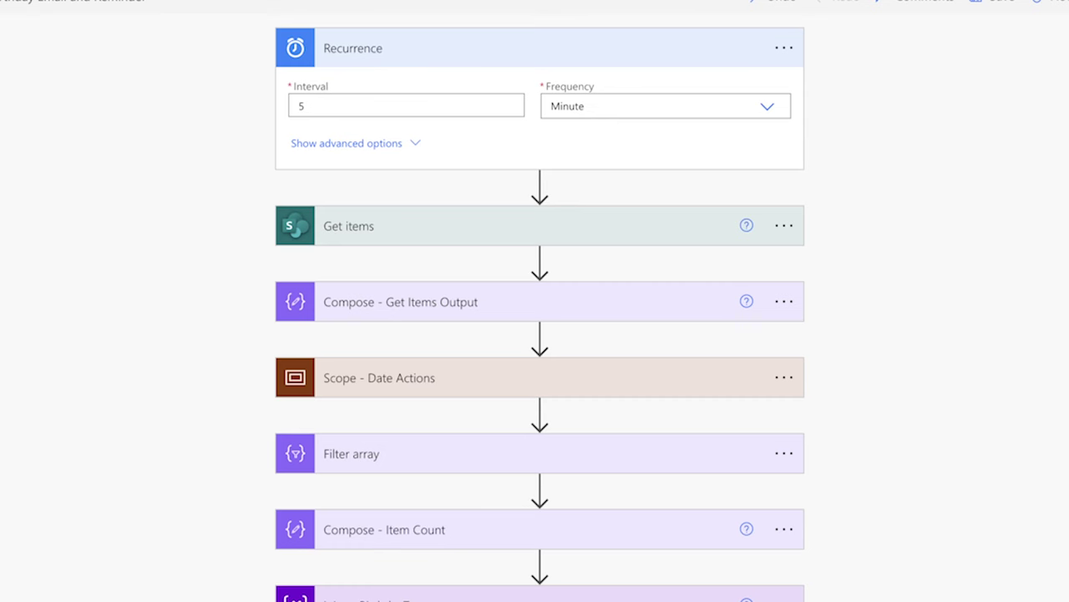
Step: Set the Recurrence trigger's frequency to Week and have it run on Monday, Tuesday, Wednesday, Thursday and Friday
{"action": "left_click", "coordinate": [689, 108]}
{"action": "left_click", "coordinate": [659, 155]}
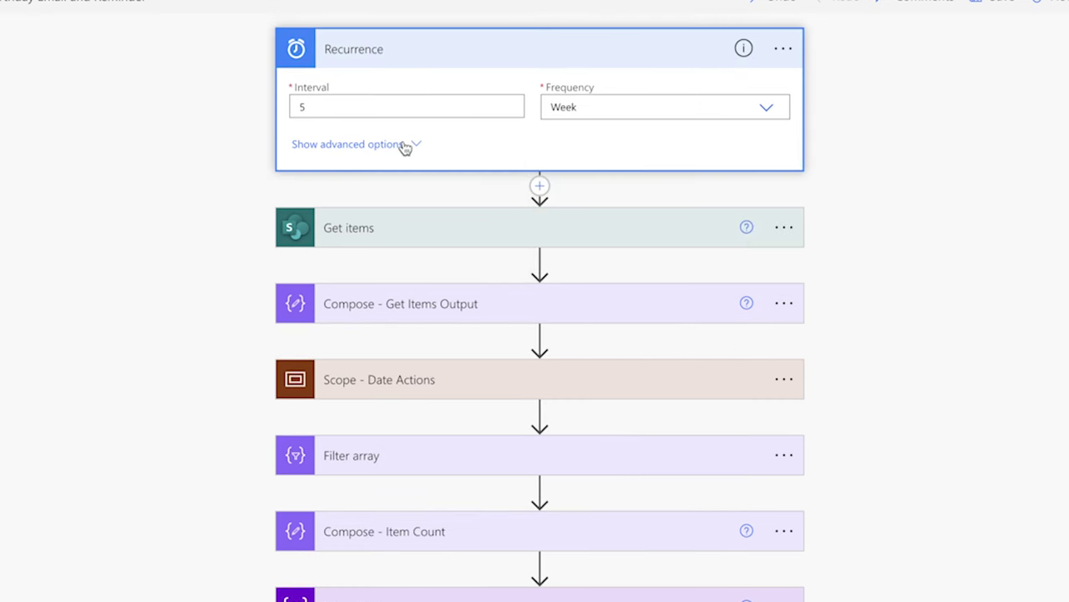
{"action": "left_click", "coordinate": [404, 145]}
{"action": "left_click", "coordinate": [776, 203]}
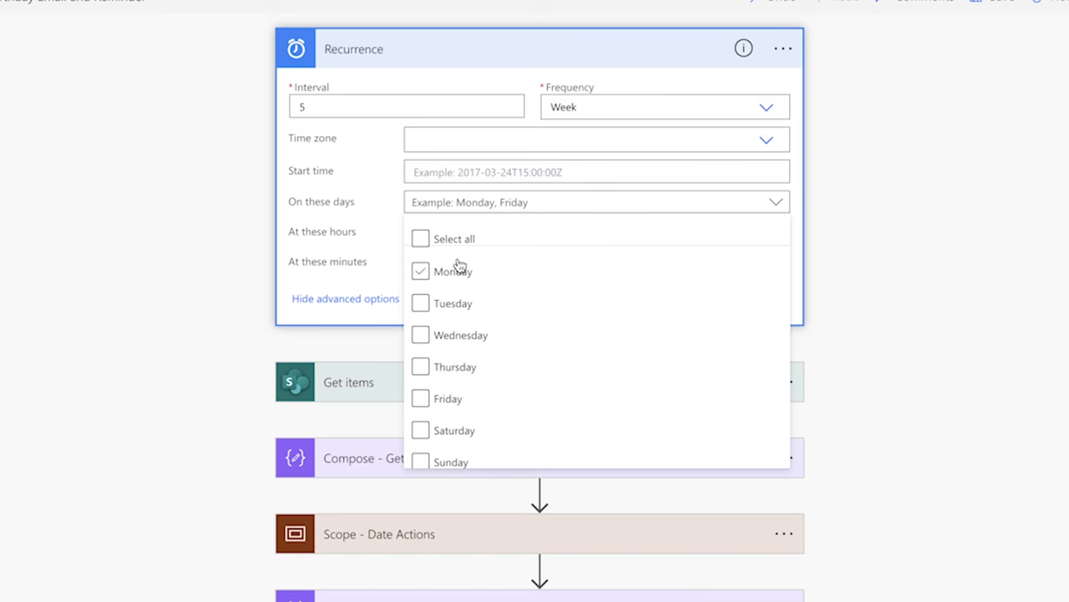
{"action": "left_click", "coordinate": [424, 281]}
{"action": "left_click", "coordinate": [421, 304]}
{"action": "left_click", "coordinate": [421, 336]}
{"action": "left_click", "coordinate": [421, 368]}
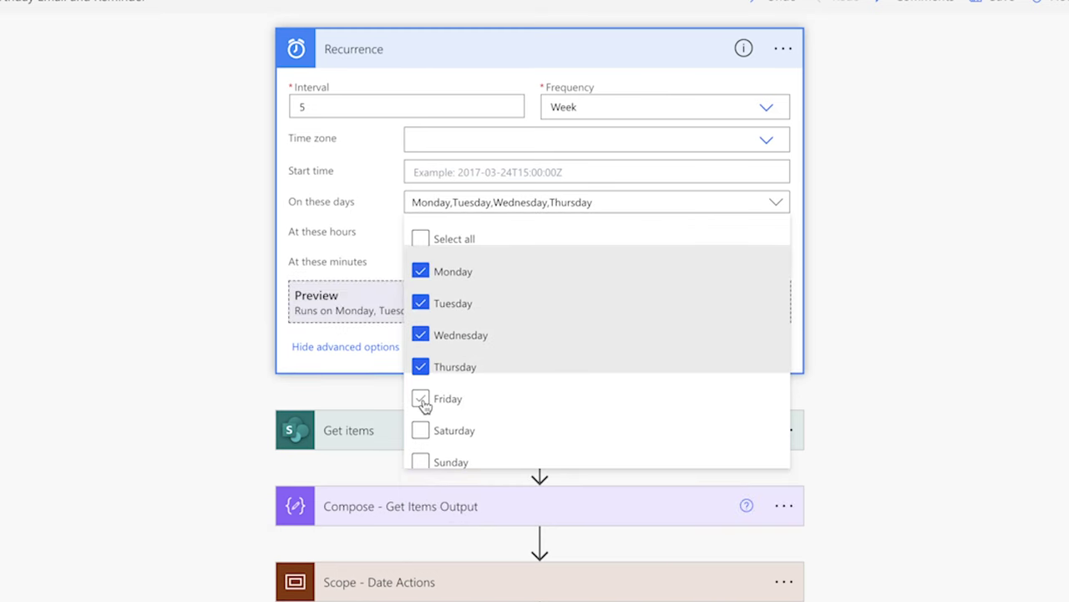
{"action": "left_click", "coordinate": [421, 399]}
{"action": "left_click", "coordinate": [776, 202]}
Step: Set the Recurrence time zone to (UTC-07:00) Mountain Time (US & Canada) and the run hour to 8
{"action": "left_click", "coordinate": [764, 142]}
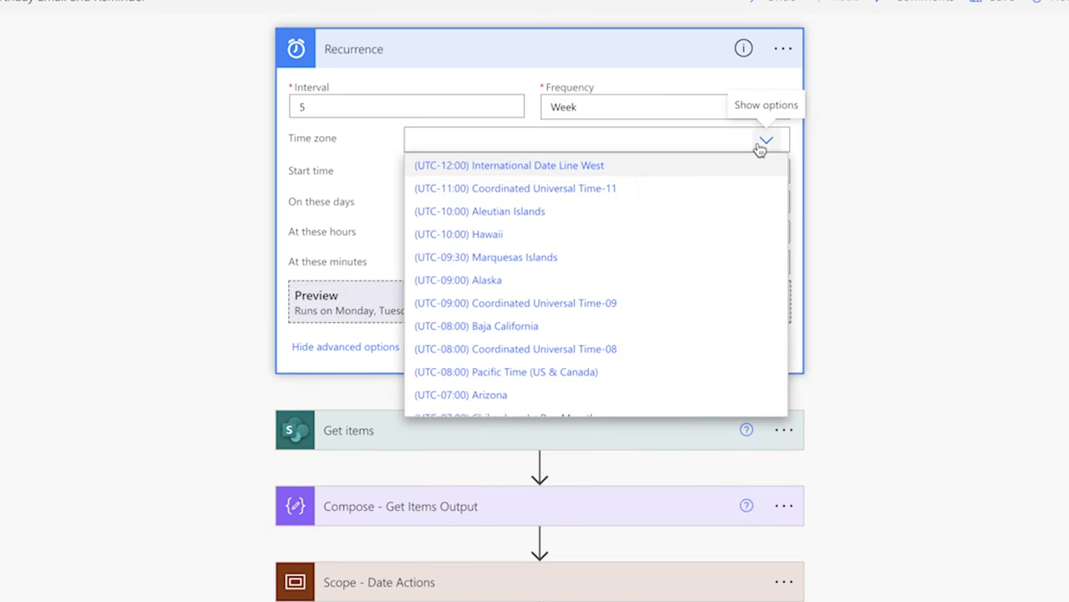
{"action": "scroll", "coordinate": [704, 246], "scroll_direction": "down", "scroll_amount": 4}
{"action": "left_click", "coordinate": [647, 289]}
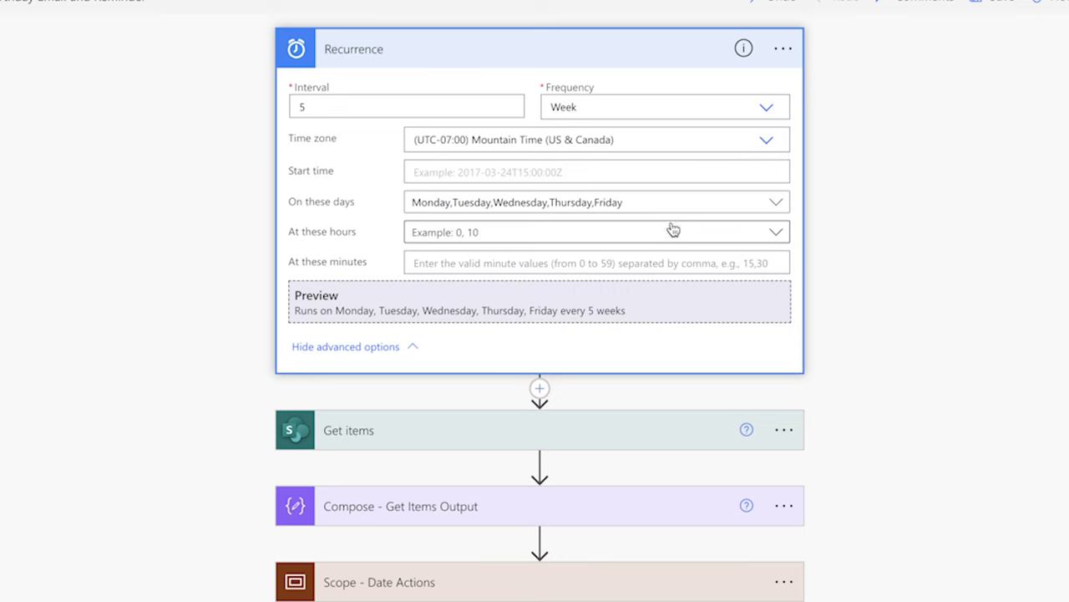
{"action": "left_click", "coordinate": [775, 238]}
{"action": "scroll", "coordinate": [451, 456], "scroll_direction": "down", "scroll_amount": 1}
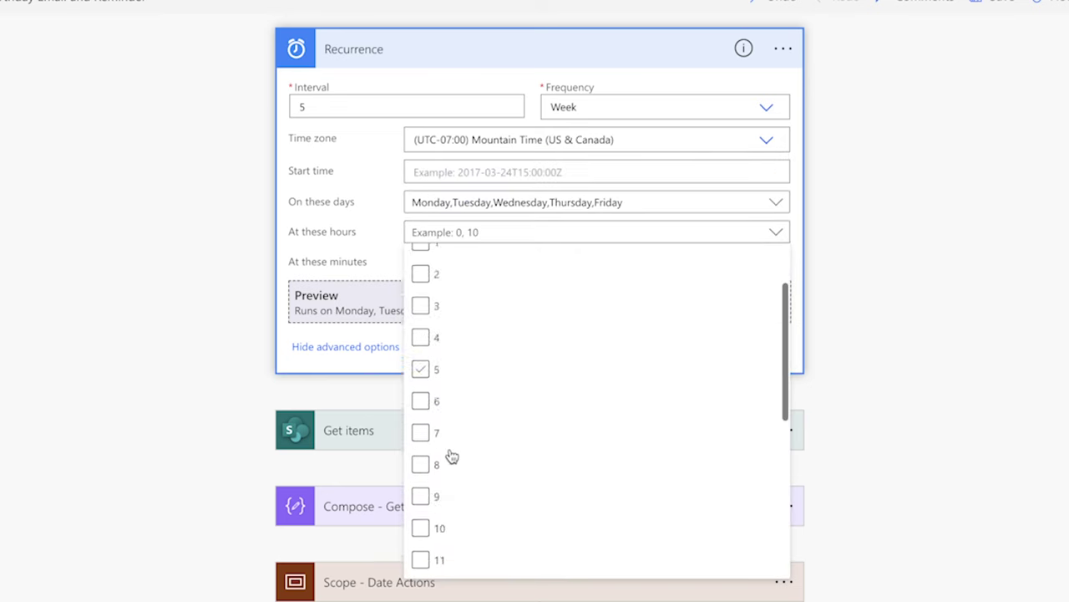
{"action": "left_click", "coordinate": [422, 441]}
{"action": "left_click", "coordinate": [894, 362]}
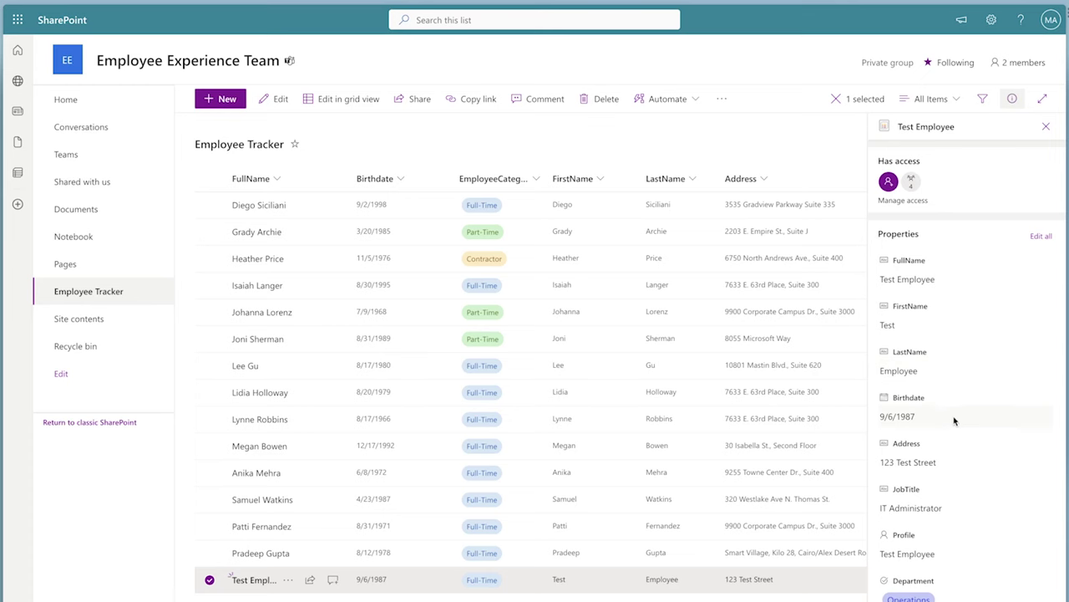
Step: Clear the Test Employee's Birthdate in the SharePoint Employee Tracker list and run the flow as a manual test in Power Automate
{"action": "left_click", "coordinate": [951, 417]}
{"action": "key", "text": "BackSpace"}
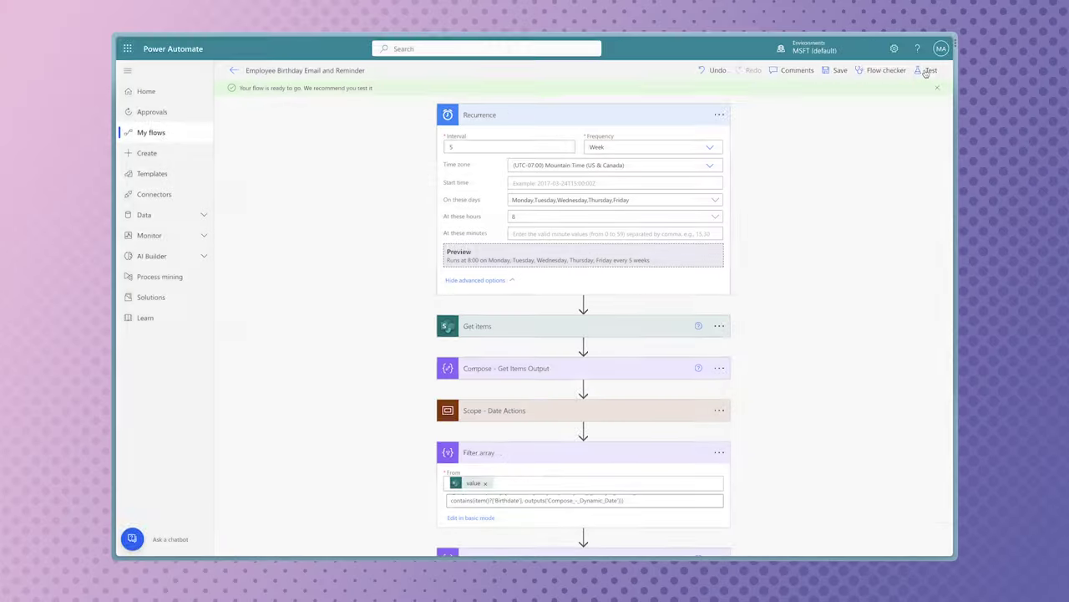
{"action": "left_click", "coordinate": [927, 71]}
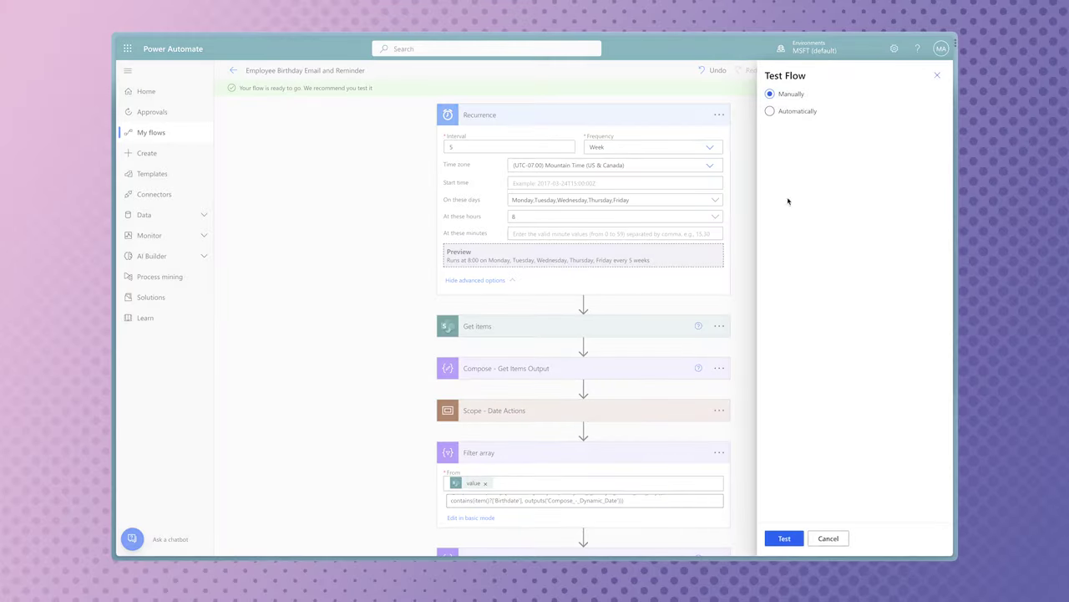
{"action": "left_click", "coordinate": [778, 538]}
{"action": "left_click", "coordinate": [819, 538]}
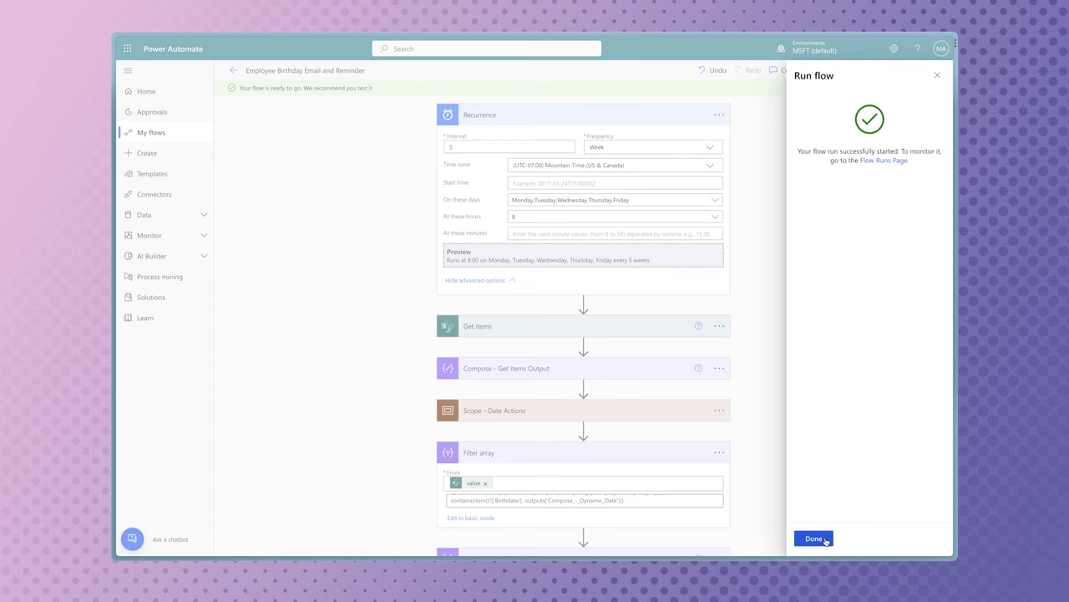
{"action": "left_click", "coordinate": [814, 538]}
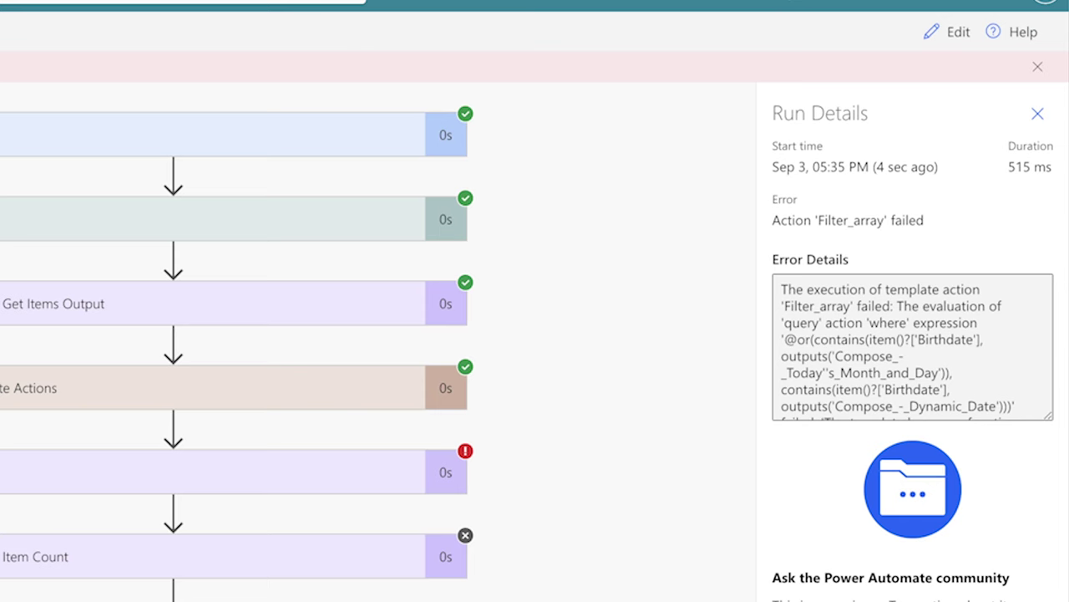
Step: Open the flow for editing, clear the Filter array action's advanced expression and return the condition to basic mode
{"action": "left_click", "coordinate": [945, 37]}
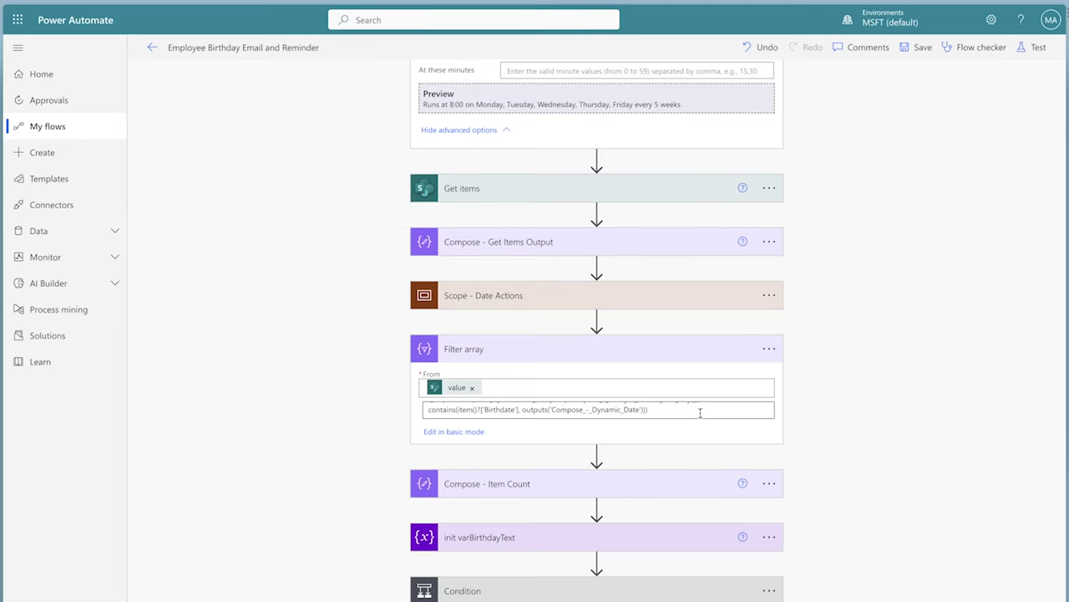
{"action": "left_click", "coordinate": [701, 412]}
{"action": "key", "text": "ctrl+a"}
{"action": "key", "text": "BackSpace"}
{"action": "left_click", "coordinate": [485, 432]}
Step: Set the Filter array condition to Birthdate is not equal to the expression null
{"action": "left_click", "coordinate": [489, 415]}
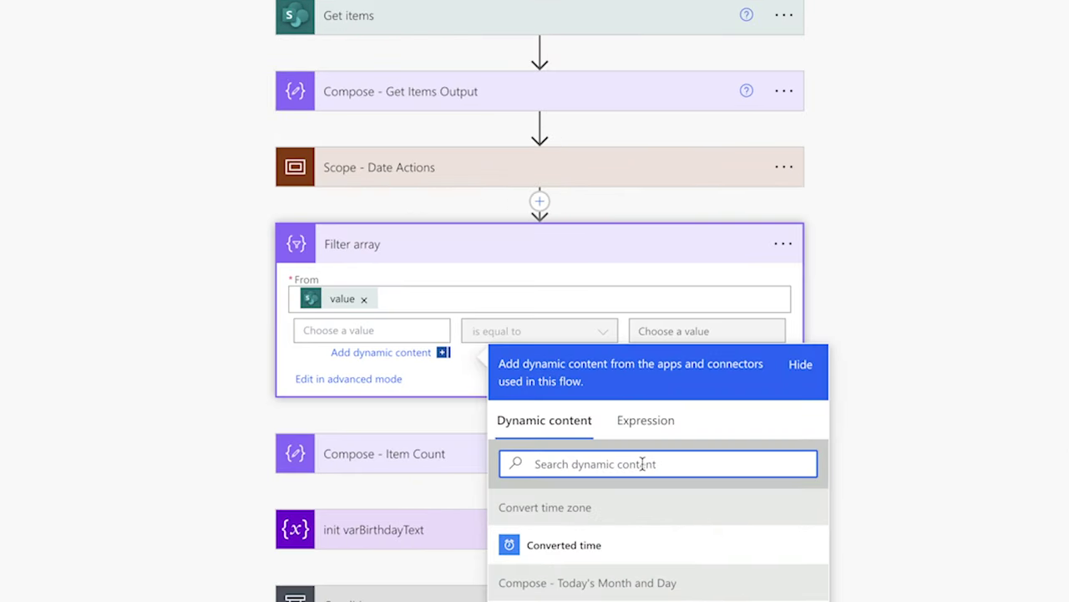
{"action": "type", "text": "birt"}
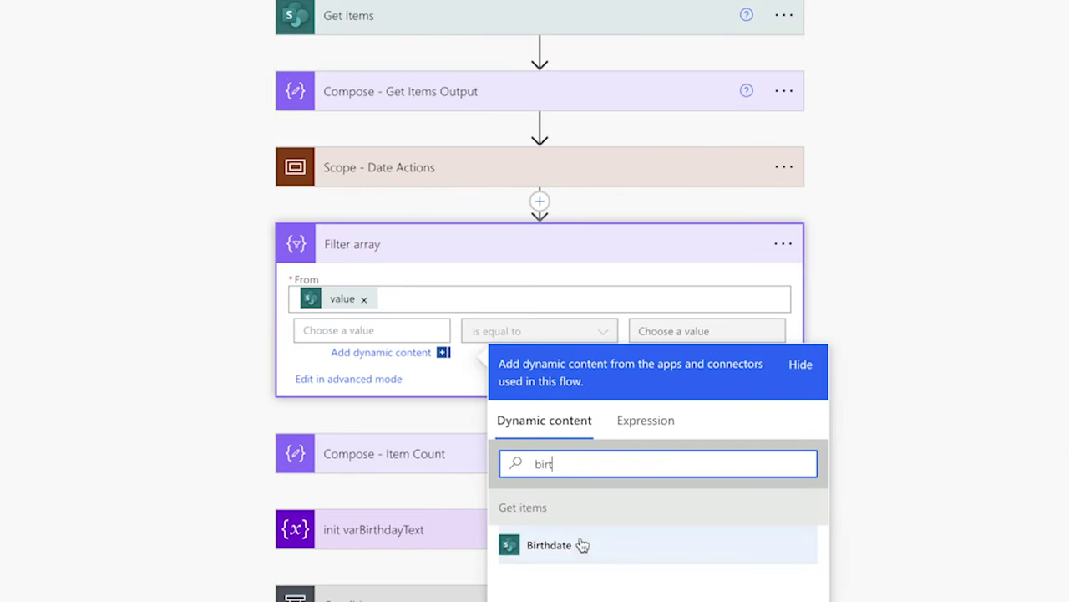
{"action": "left_click", "coordinate": [582, 544]}
{"action": "left_click", "coordinate": [511, 333]}
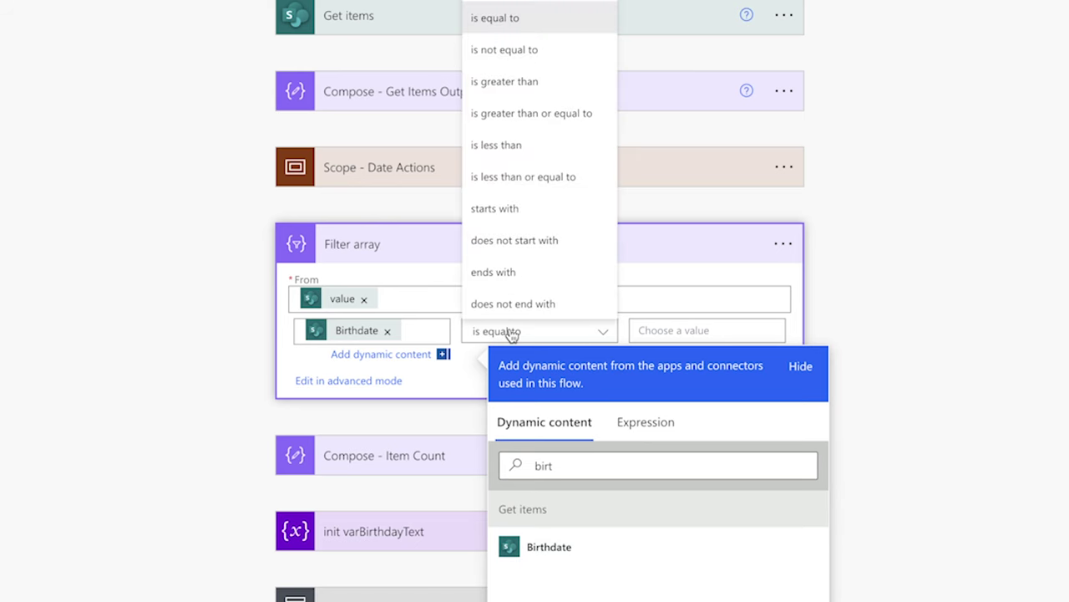
{"action": "left_click", "coordinate": [542, 50]}
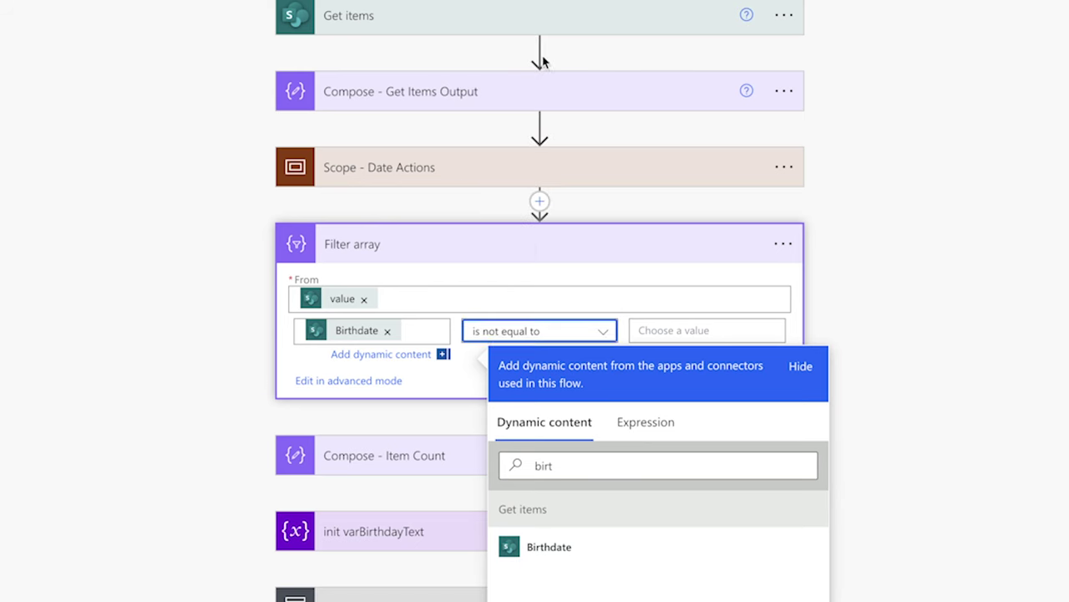
{"action": "left_click", "coordinate": [673, 329]}
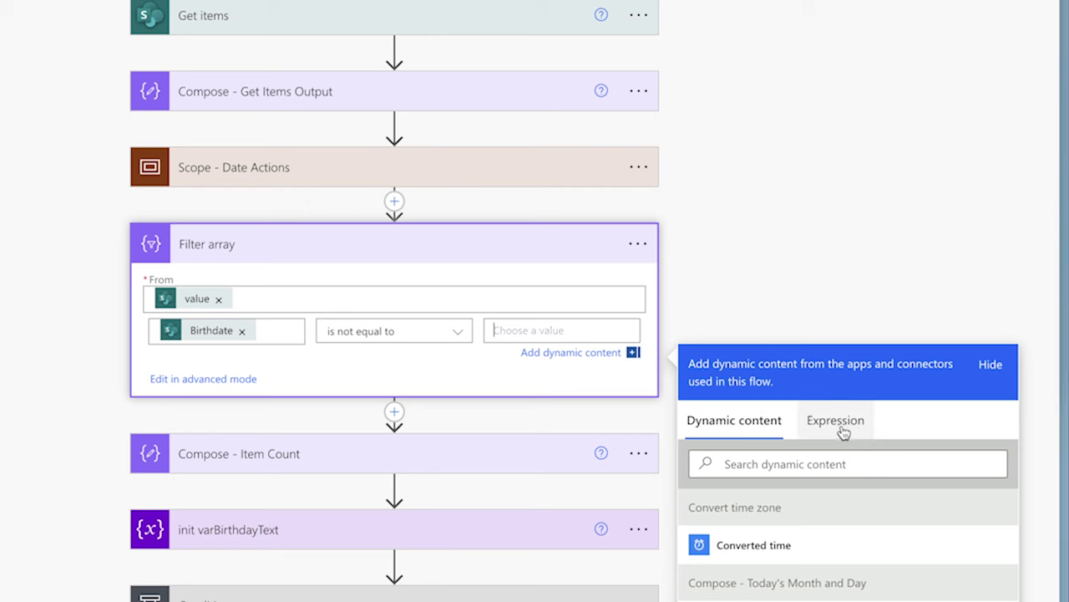
{"action": "left_click", "coordinate": [851, 432]}
{"action": "type", "text": "null"}
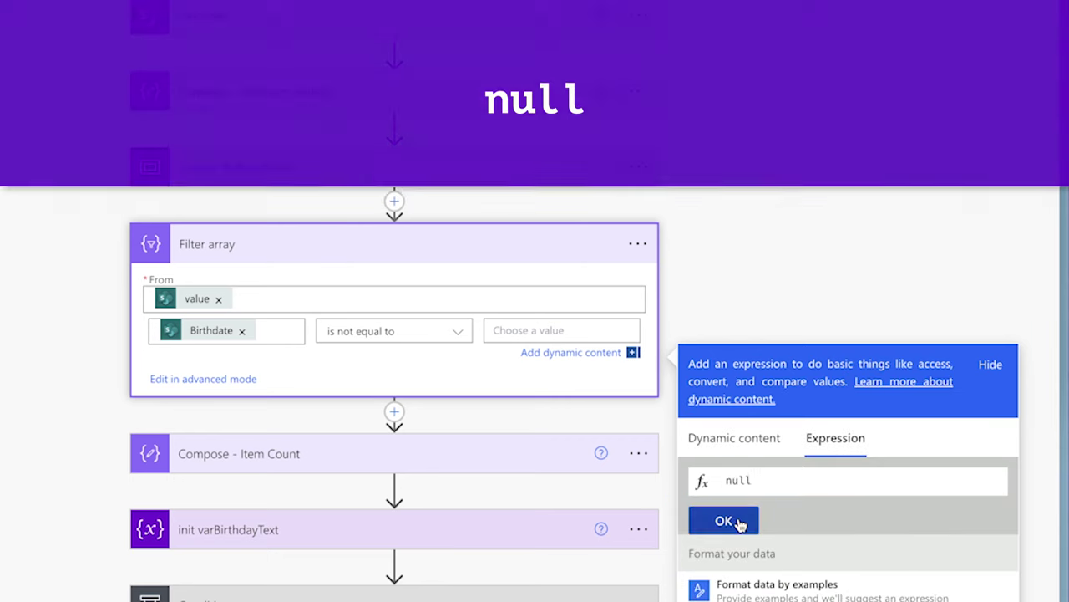
{"action": "left_click", "coordinate": [735, 518]}
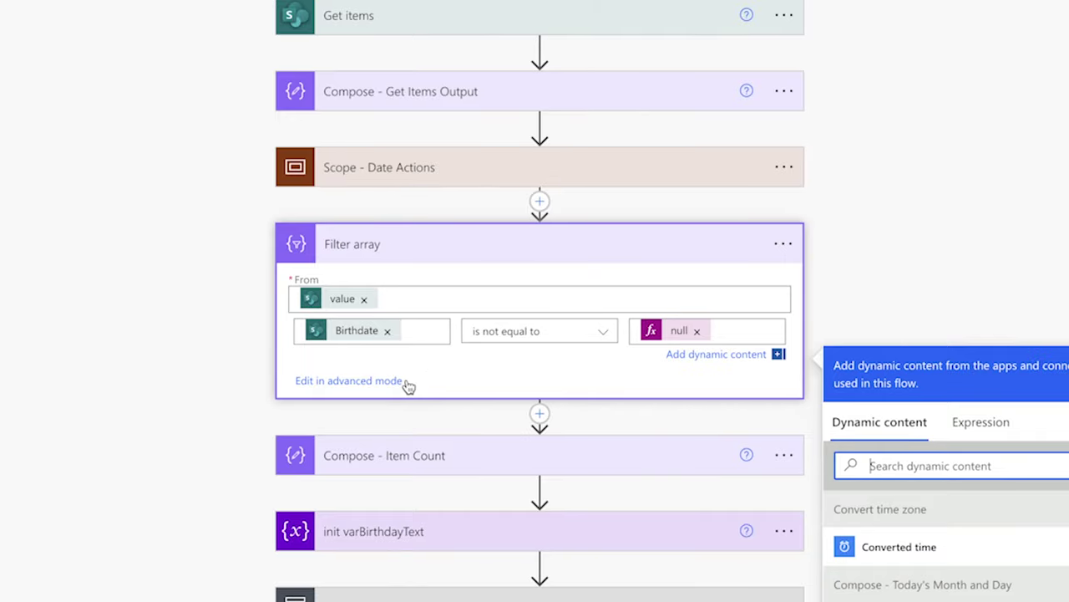
Step: Copy the Filter array condition in its advanced form and paste it as the first line of the text file Untitled 4.txt
{"action": "left_click", "coordinate": [409, 384]}
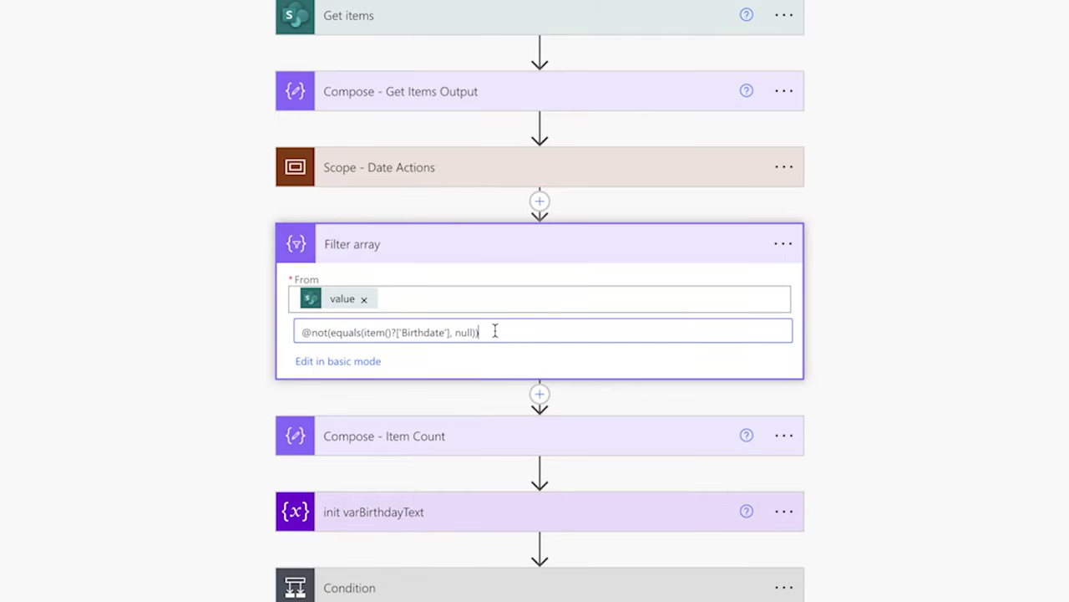
{"action": "triple_click", "coordinate": [495, 332]}
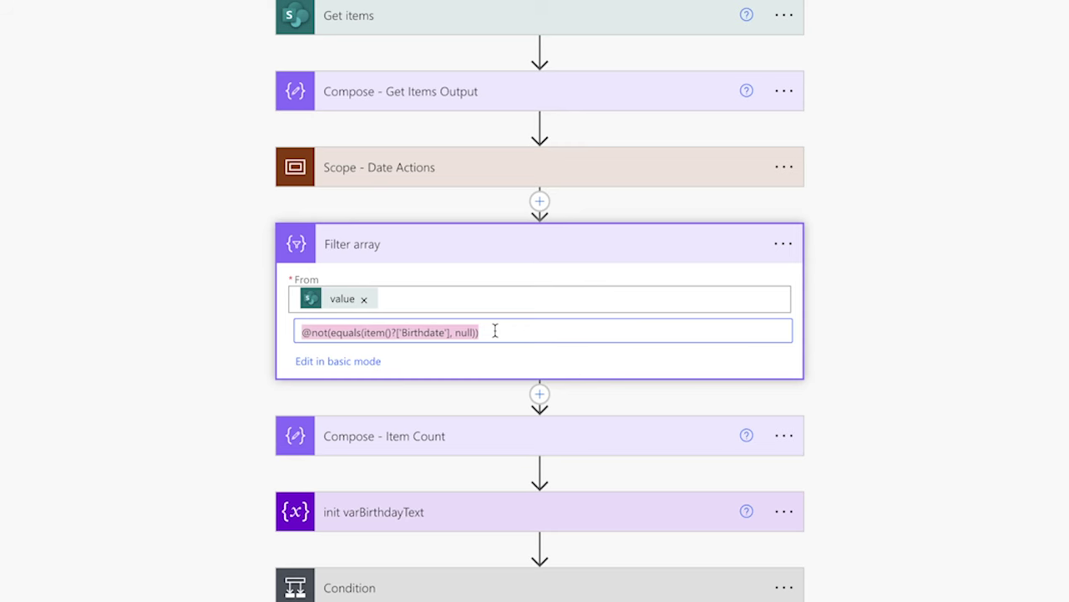
{"action": "key", "text": "super+c"}
{"action": "key", "text": "super+Tab"}
{"action": "key", "text": "Return"}
{"action": "key", "text": "Up"}
{"action": "key", "text": "super+v"}
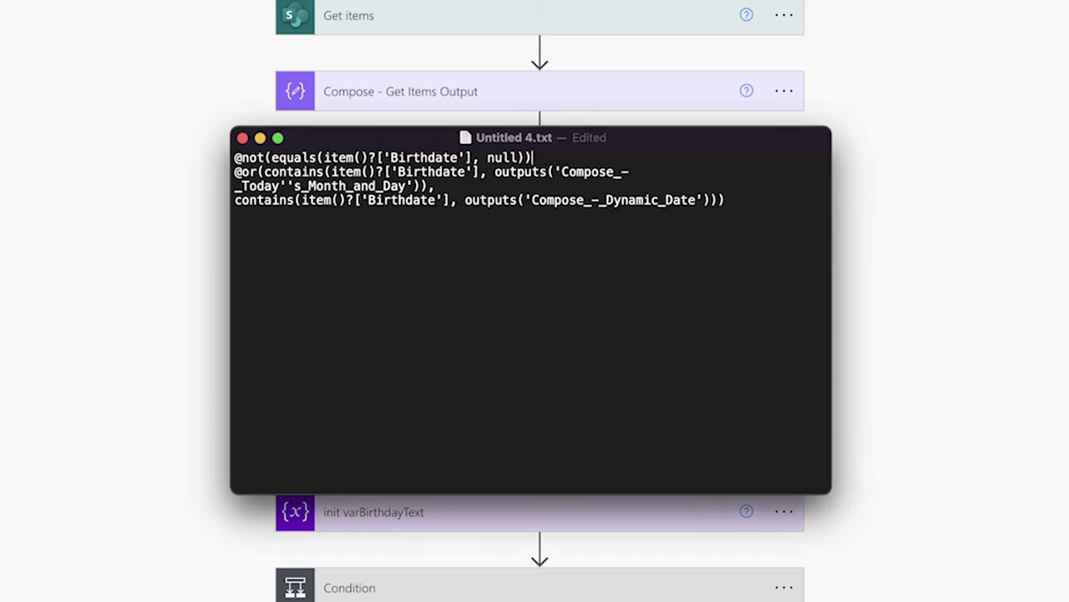
{"action": "left_click", "coordinate": [241, 171]}
{"action": "key", "text": "BackSpace"}
{"action": "left_click", "coordinate": [542, 158]}
{"action": "type", "text": ","}
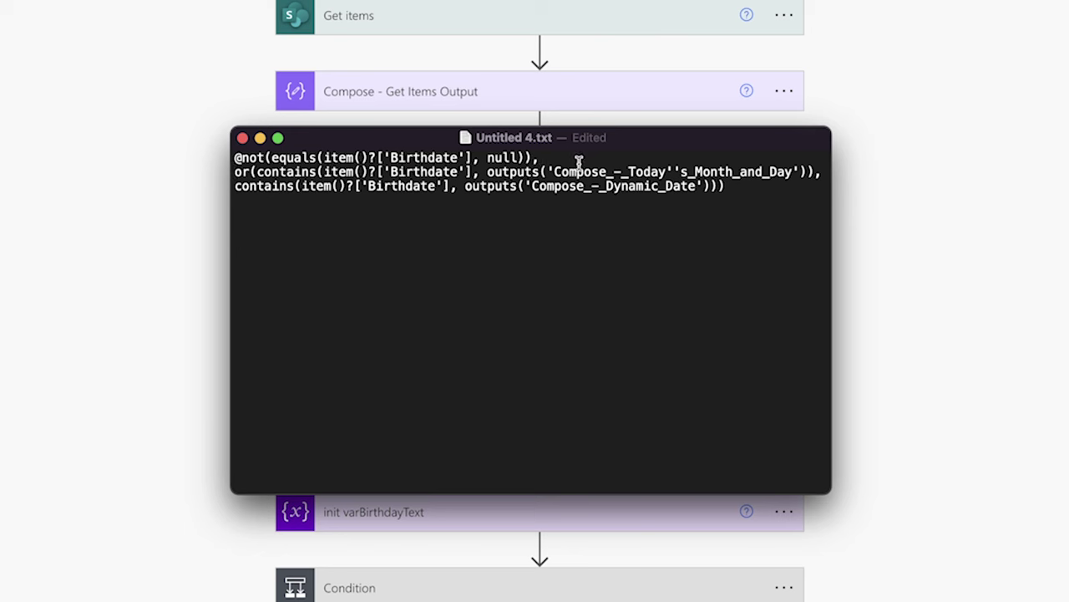
{"action": "left_click", "coordinate": [242, 158]}
{"action": "type", "text": "and("}
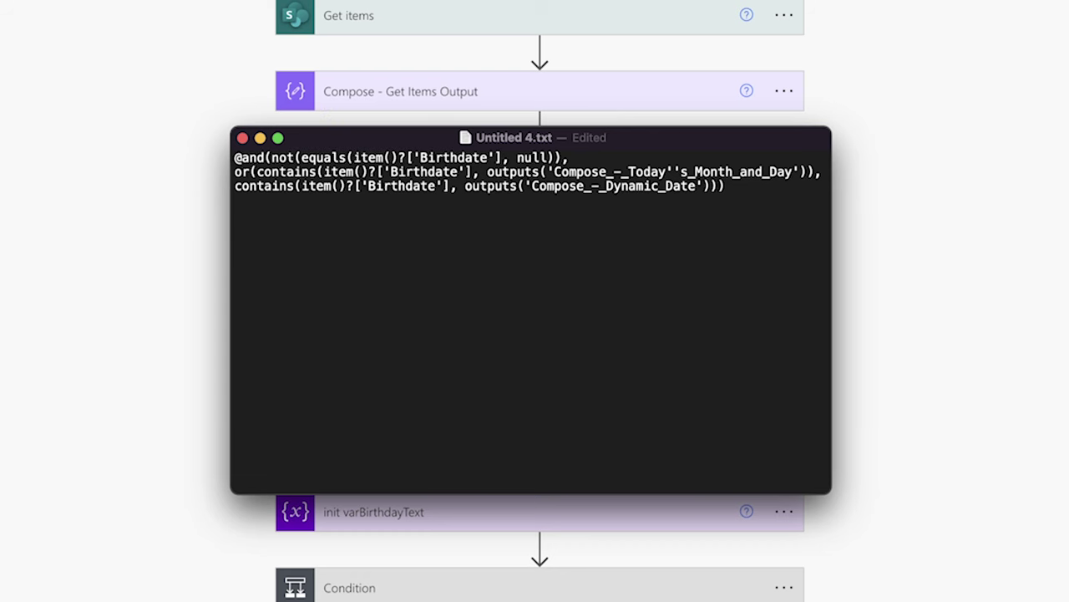
{"action": "key", "text": "Return"}
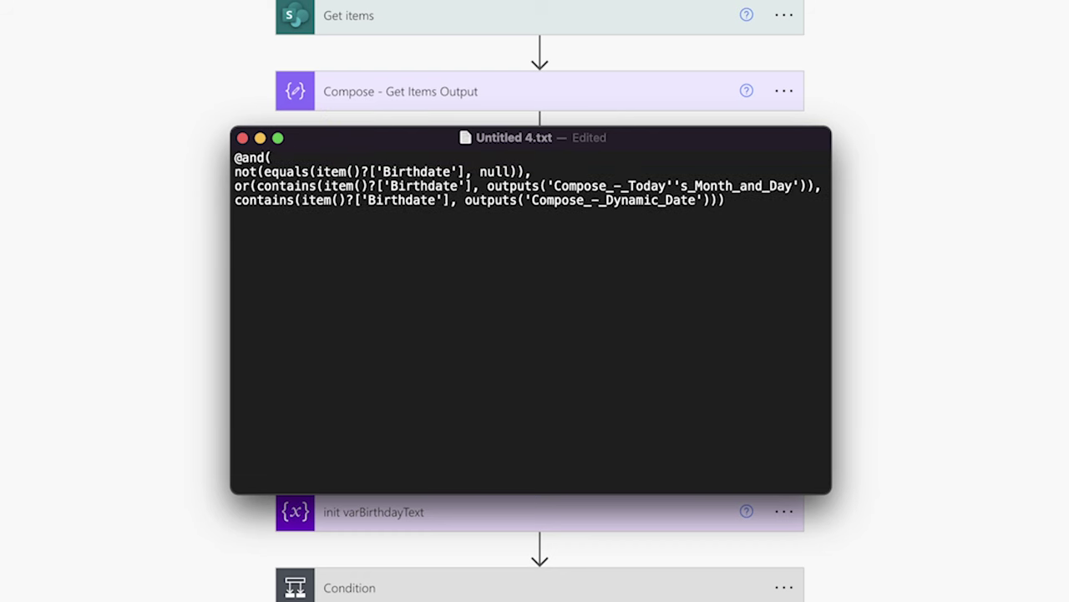
{"action": "left_click", "coordinate": [750, 206]}
{"action": "type", "text": ")"}
{"action": "key", "text": "super+a"}
{"action": "left_click", "coordinate": [948, 376]}
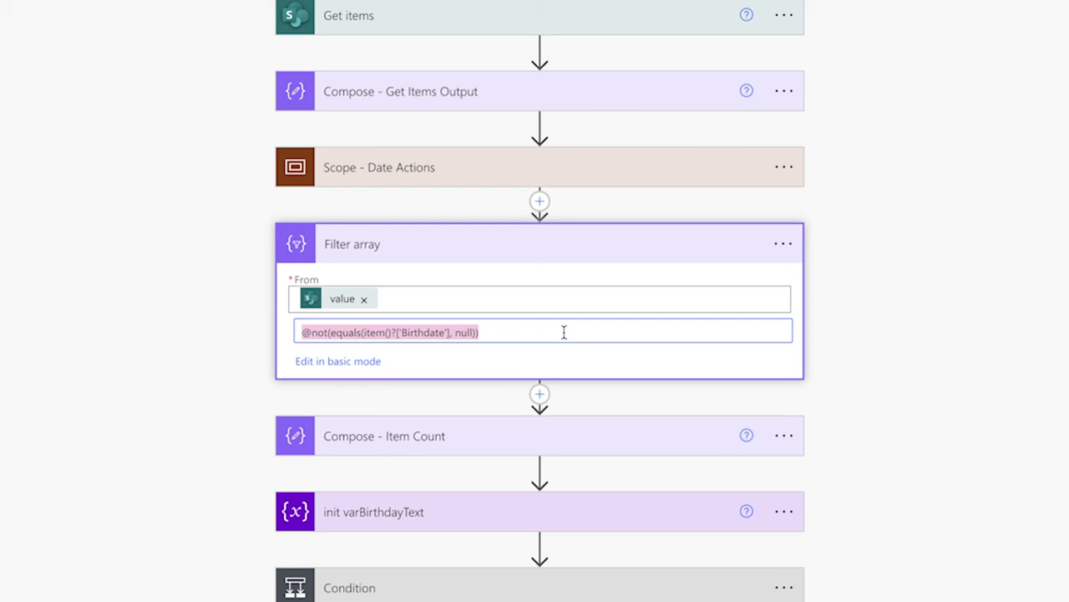
{"action": "key", "text": "super+v"}
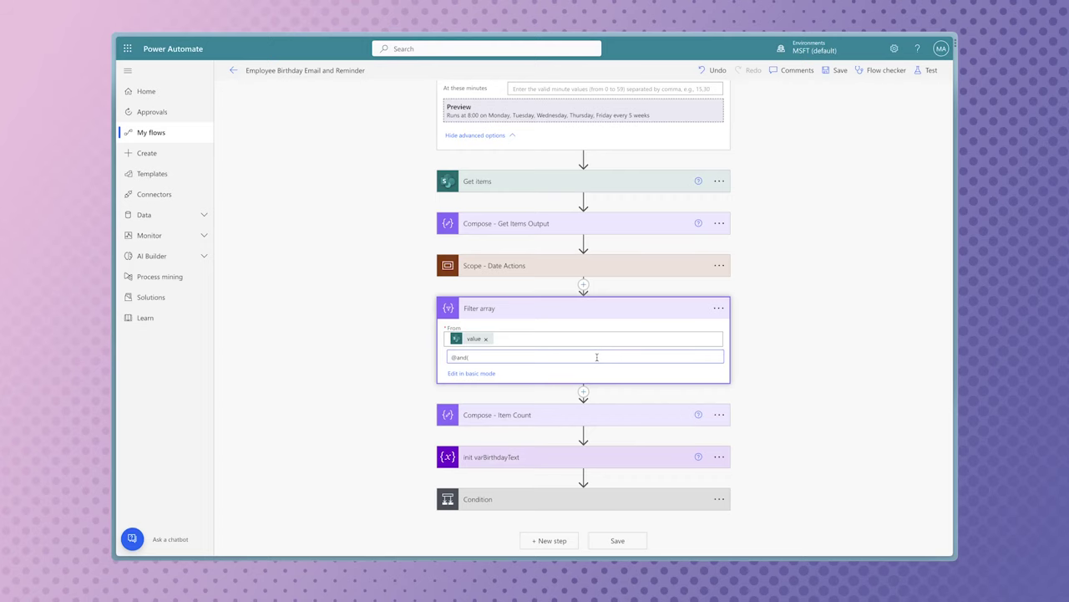
Step: Save the flow and run it as a manual test with the updated Filter array condition
{"action": "left_click", "coordinate": [929, 71]}
{"action": "left_click", "coordinate": [800, 538]}
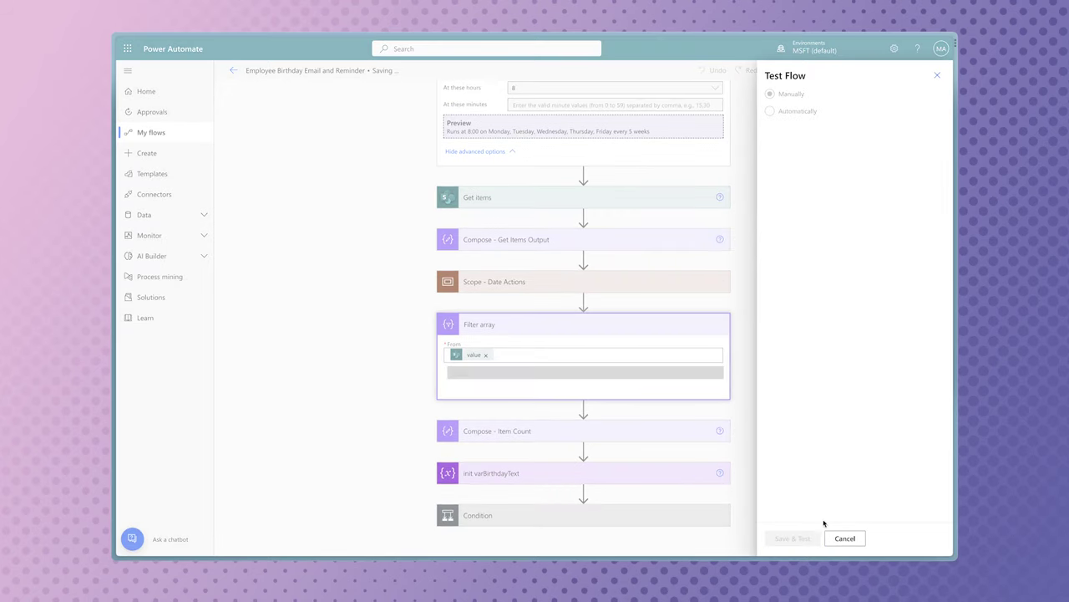
{"action": "left_click", "coordinate": [825, 538]}
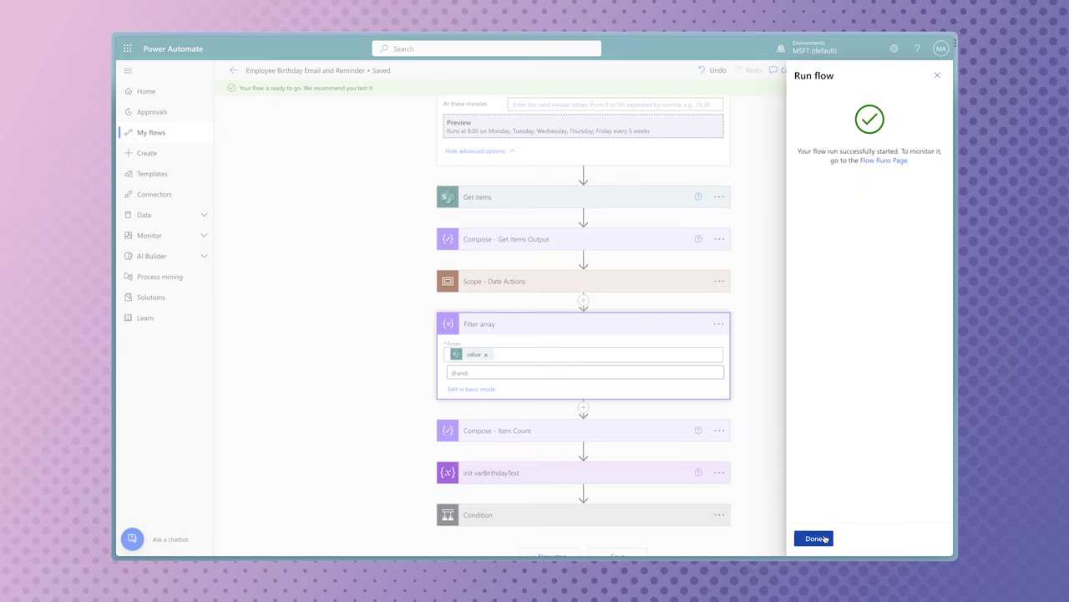
{"action": "left_click", "coordinate": [819, 538]}
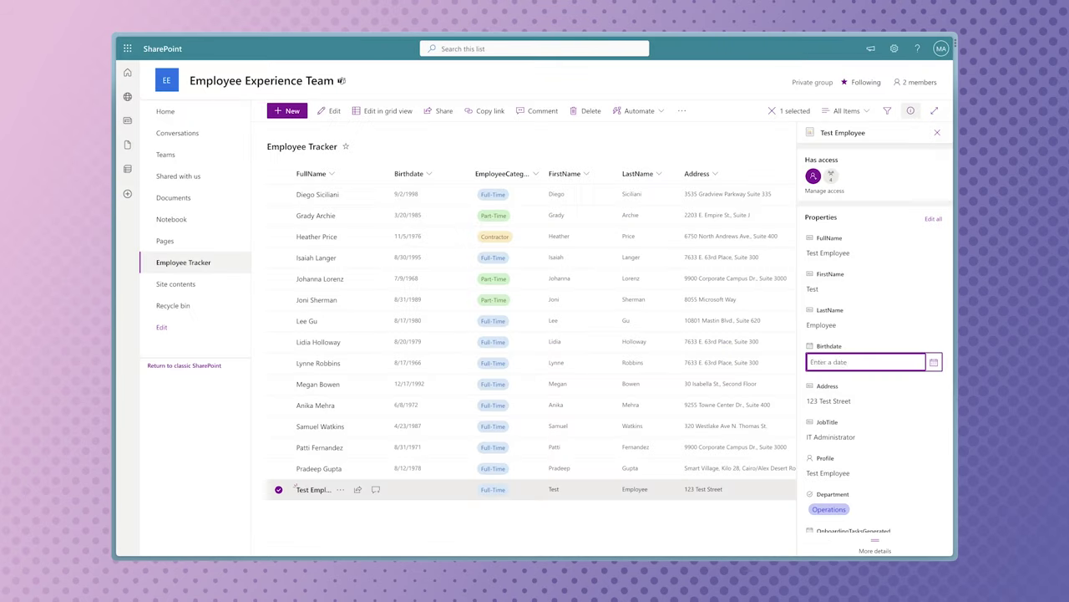
Step: Enter a Birthdate with today's month and day for the Test Employee in SharePoint and run the flow manually again
{"action": "type", "text": "09/03"}
{"action": "type", "text": "/198"}
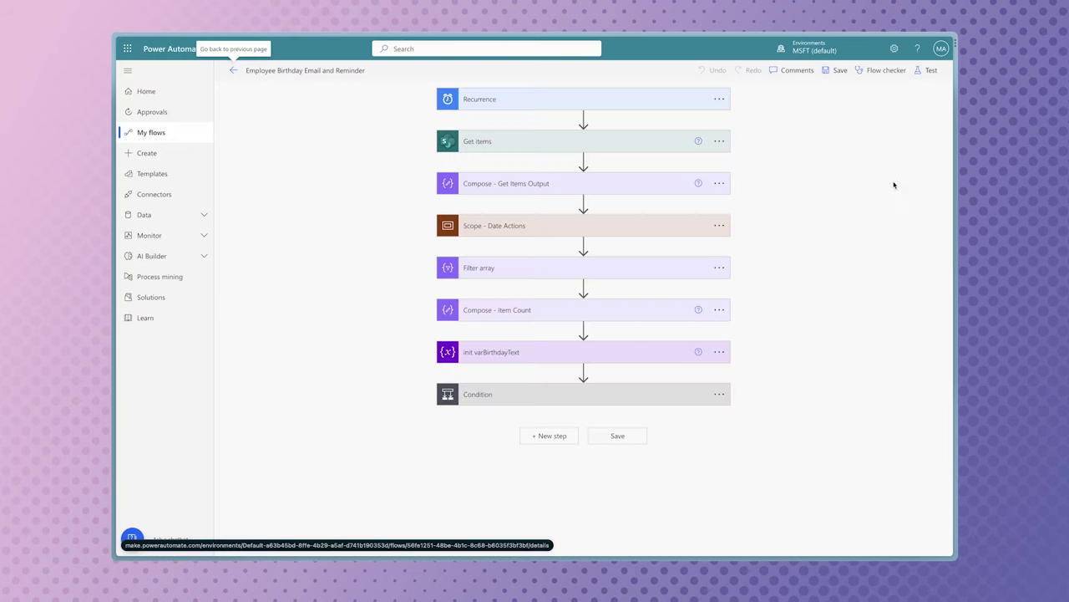
{"action": "left_click", "coordinate": [926, 72]}
{"action": "left_click", "coordinate": [800, 95]}
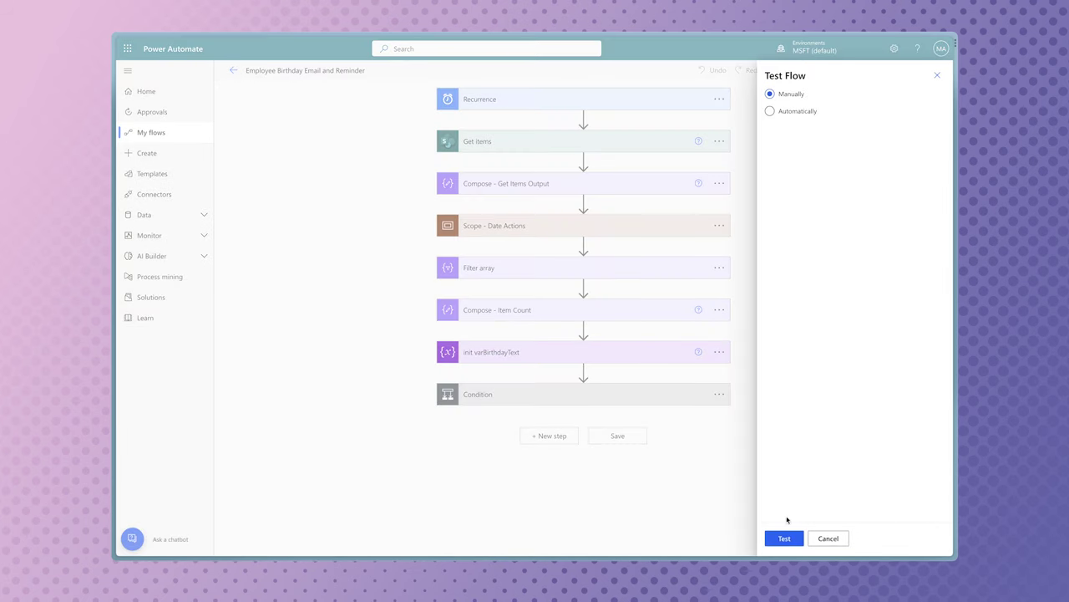
{"action": "left_click", "coordinate": [784, 538]}
{"action": "left_click", "coordinate": [813, 538]}
{"action": "left_click", "coordinate": [813, 538]}
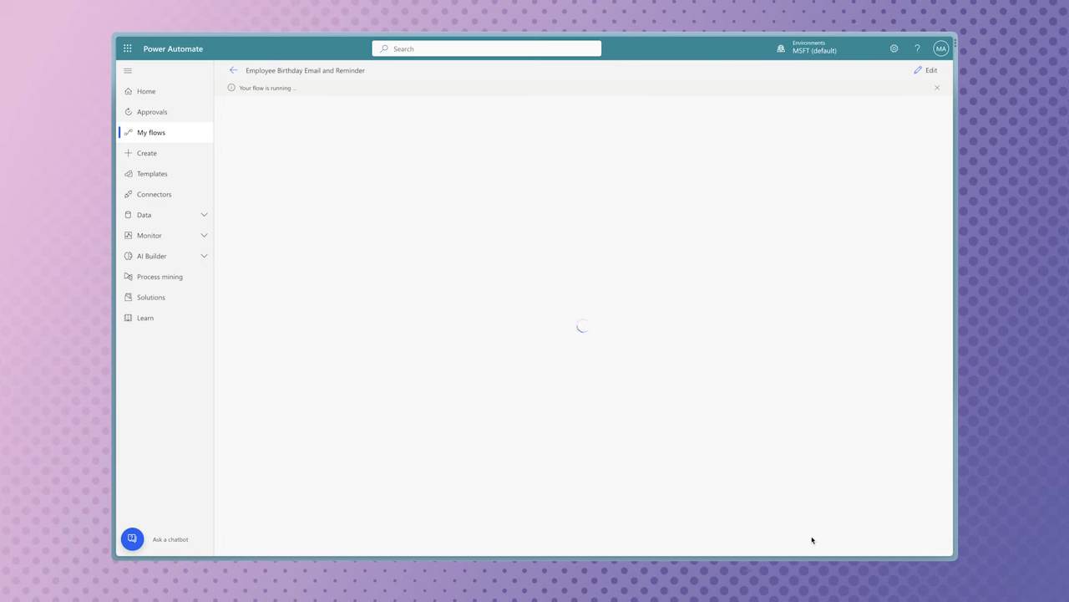
Step: Switch to Outlook's Sent Items and open the newest manager birthday reminder to check its recipient and text
{"action": "left_click", "coordinate": [616, 424]}
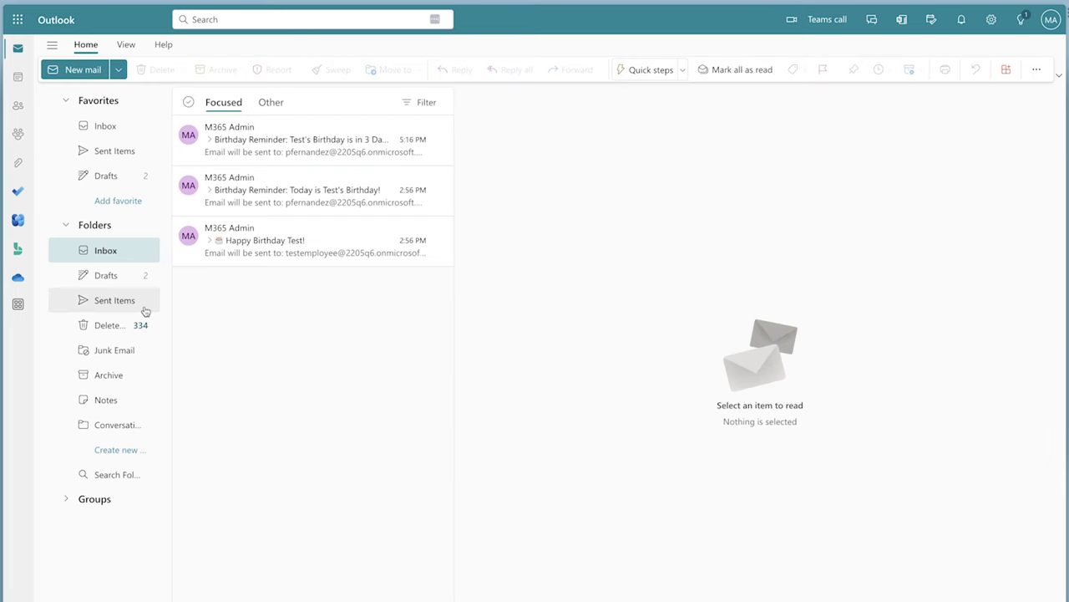
{"action": "left_click", "coordinate": [111, 306]}
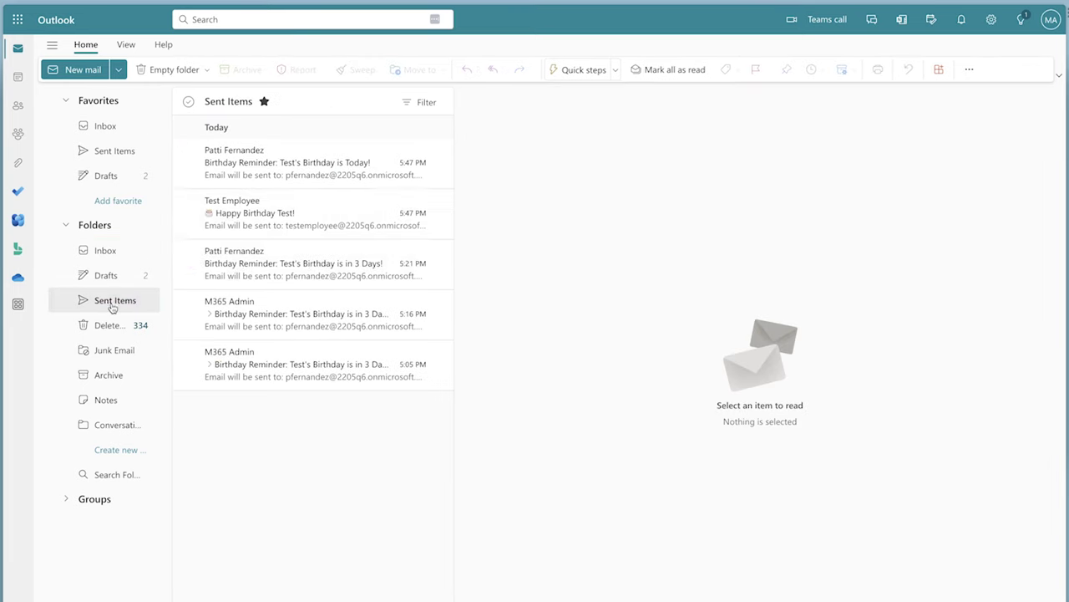
{"action": "left_click", "coordinate": [284, 172]}
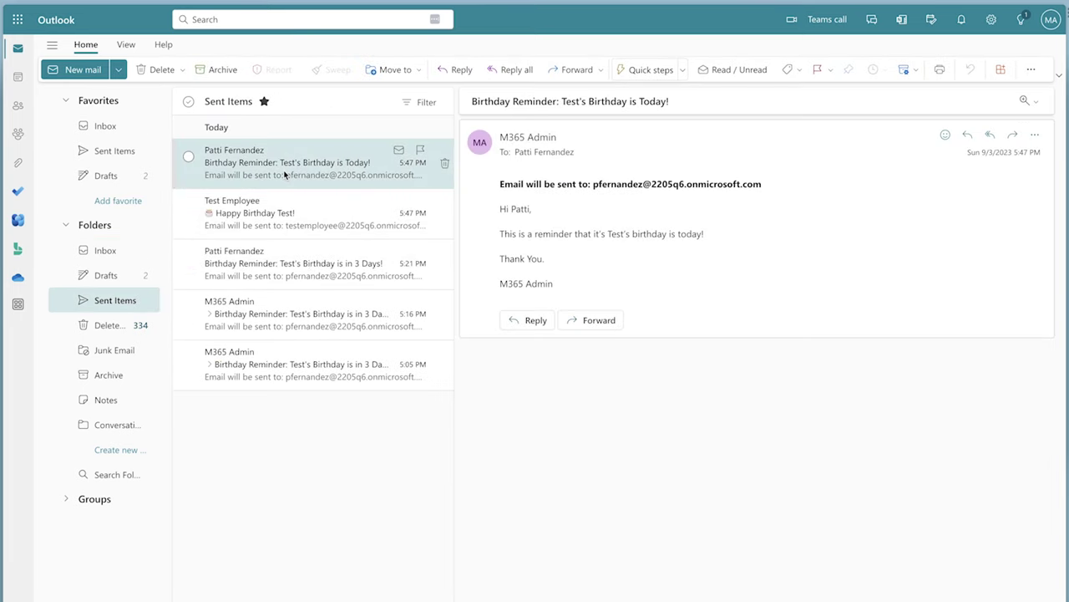